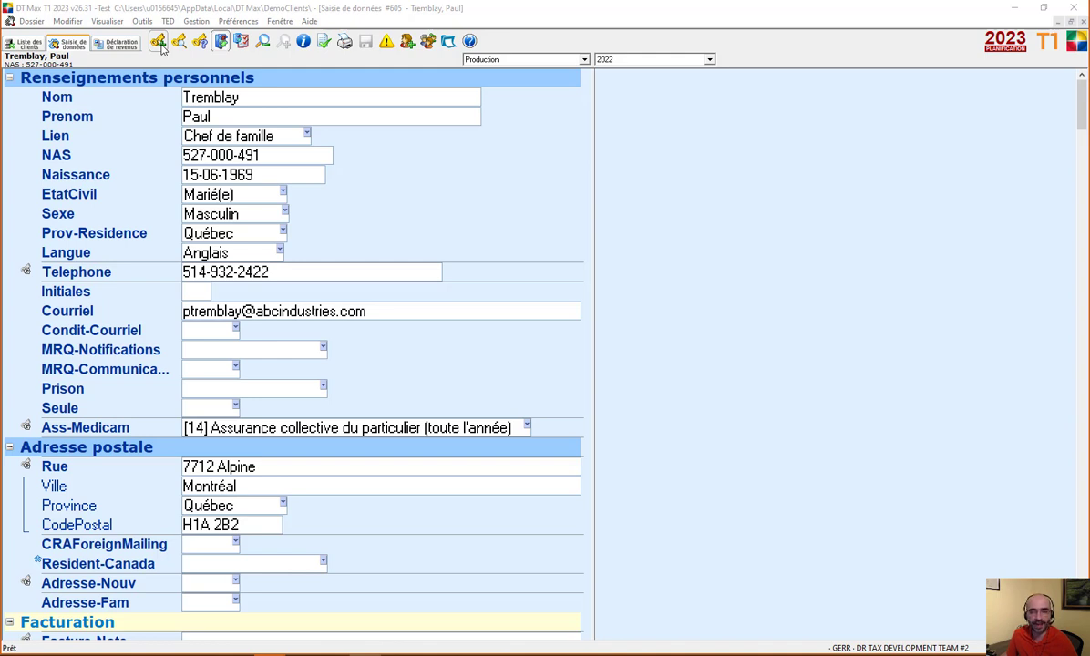
- Add the keyword REVISIONPOUR to the client's data entry
click(158, 42)
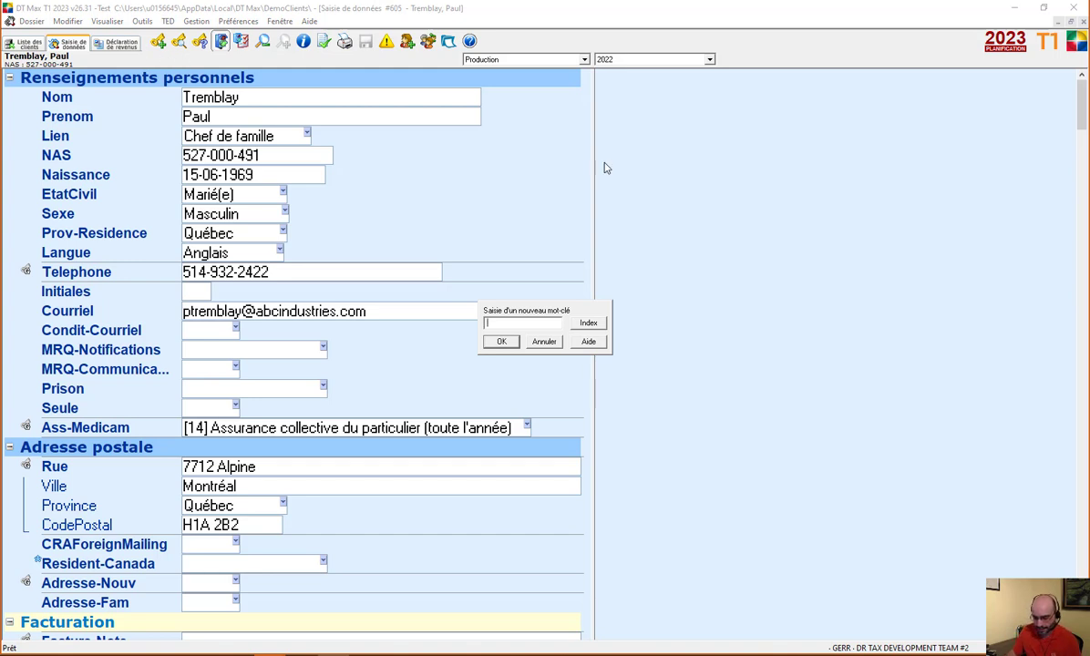
text(REVI)
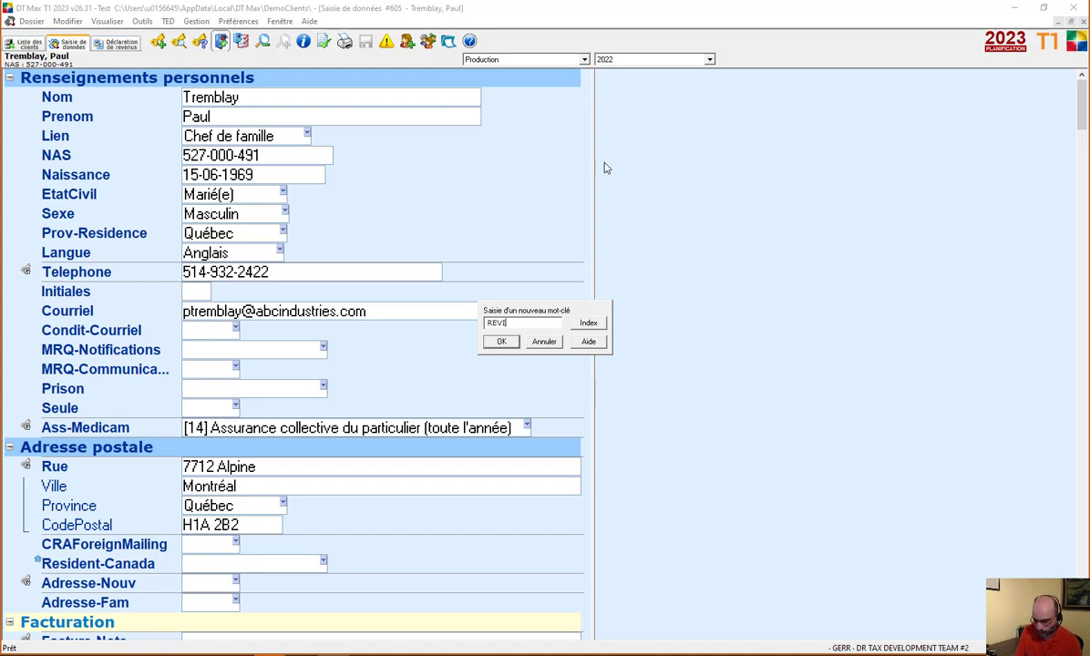
text(SIONPOUR)
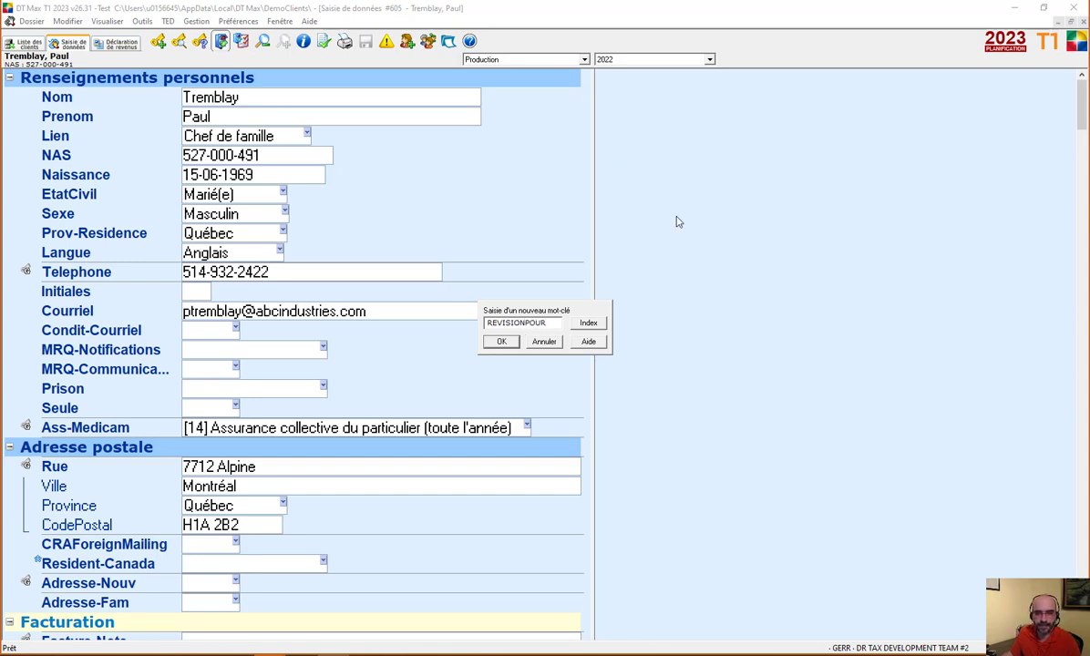
click(501, 341)
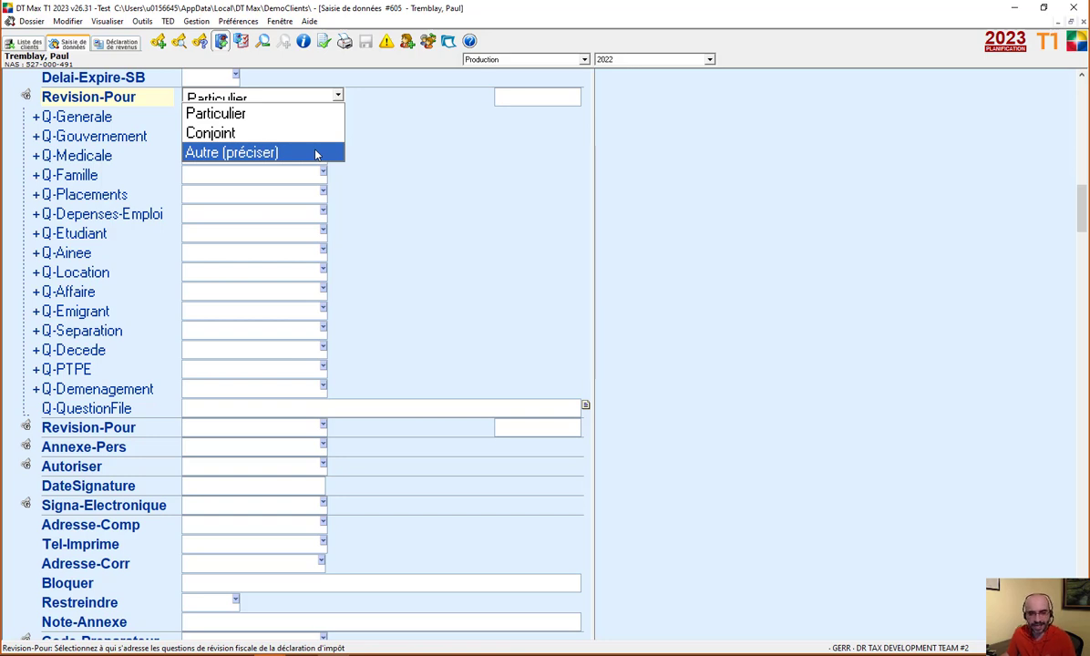
- Set the Revision-Pour entry to Particulier and date it 24-02-2024
click(310, 122)
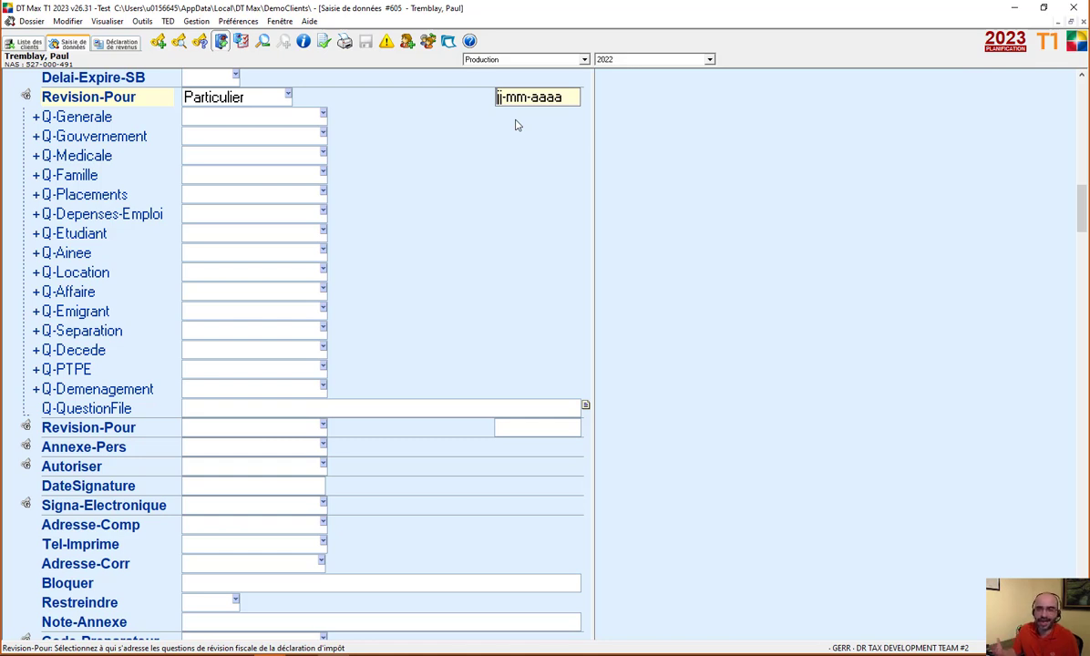
text(24-)
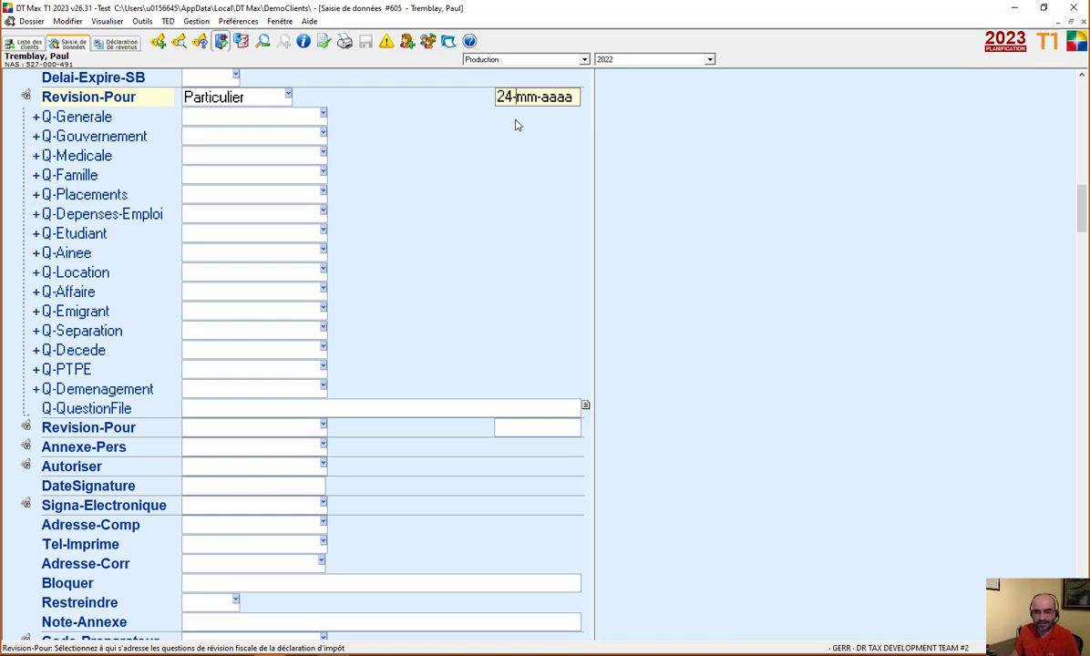
text(02-2024)
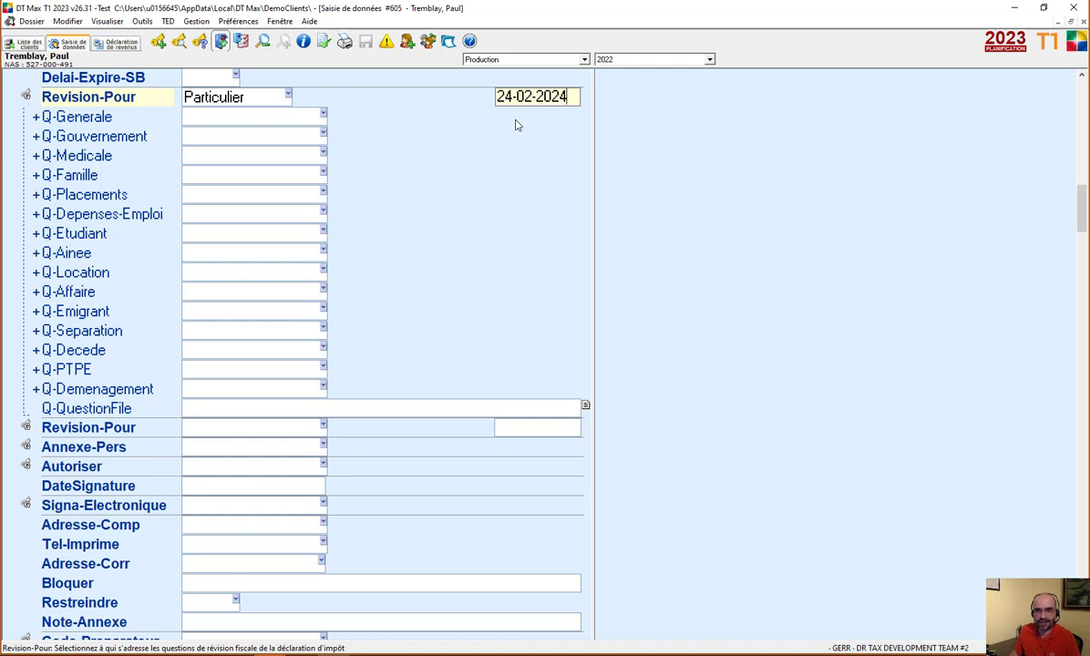
key(Tab)
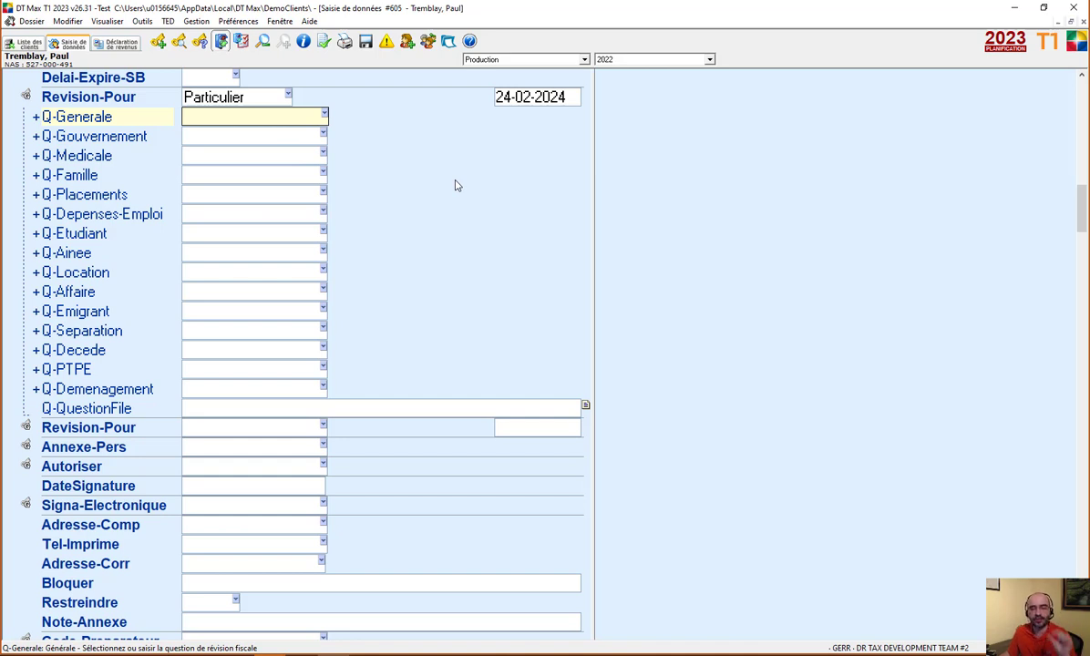
- Look through the predefined review questions offered for Q-Generale, Q-Depenses-Emploi, Q-Location and Q-Affaire without choosing any
click(273, 118)
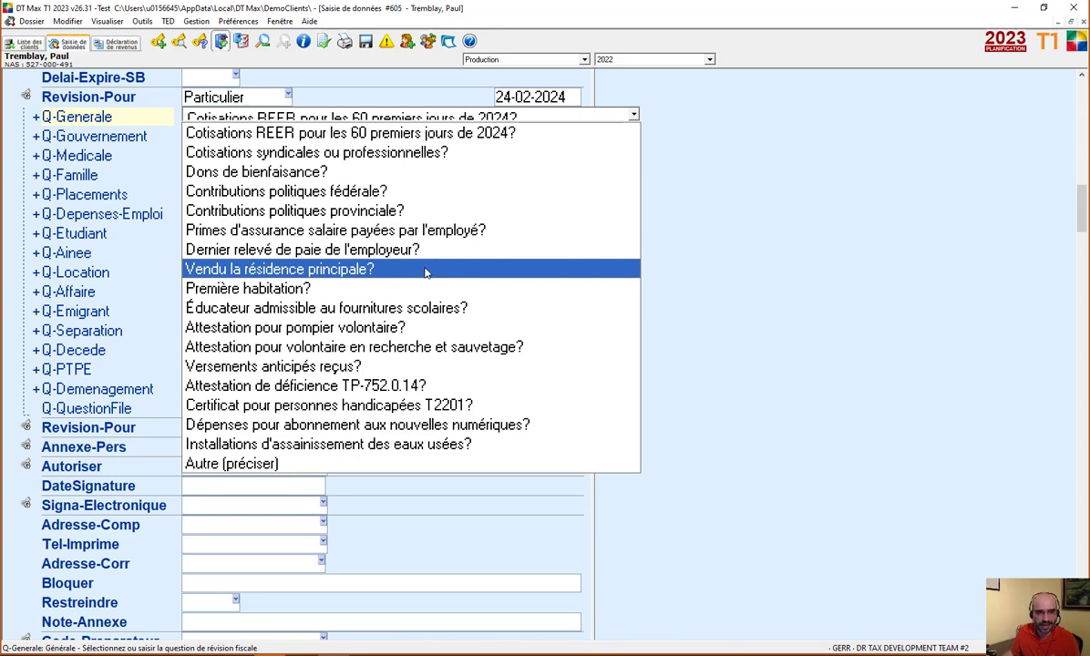
click(526, 228)
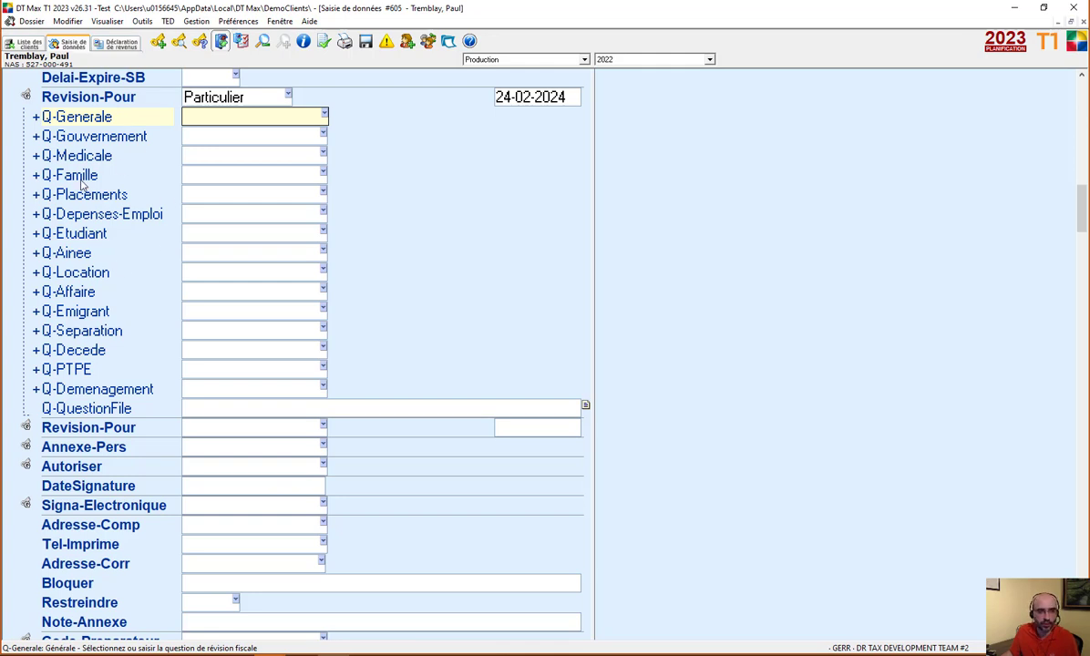
click(171, 214)
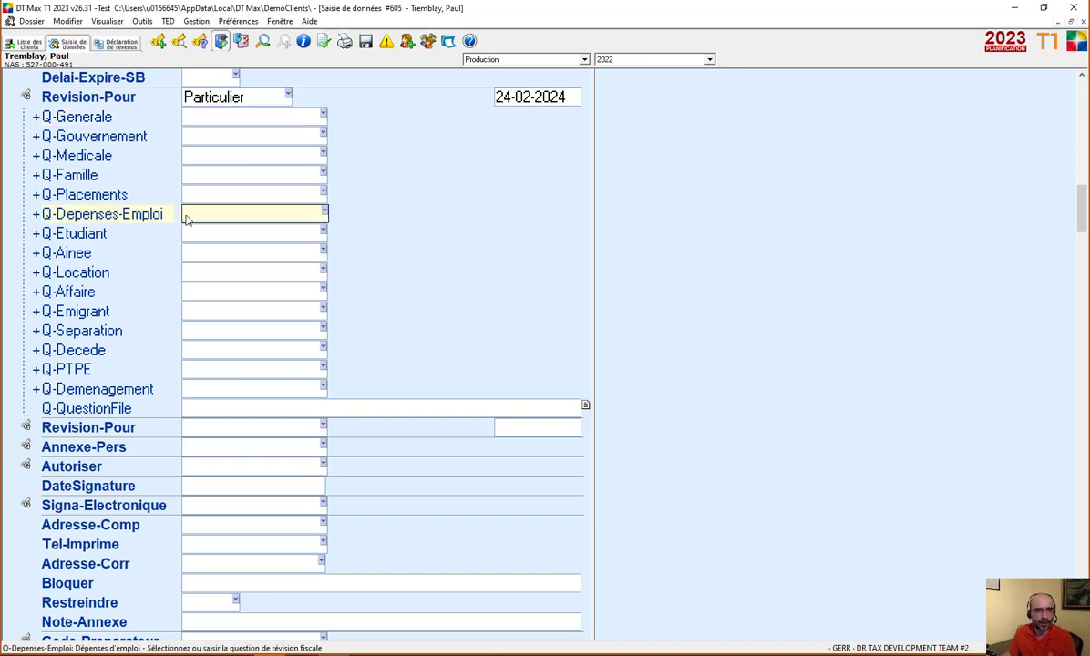
click(213, 215)
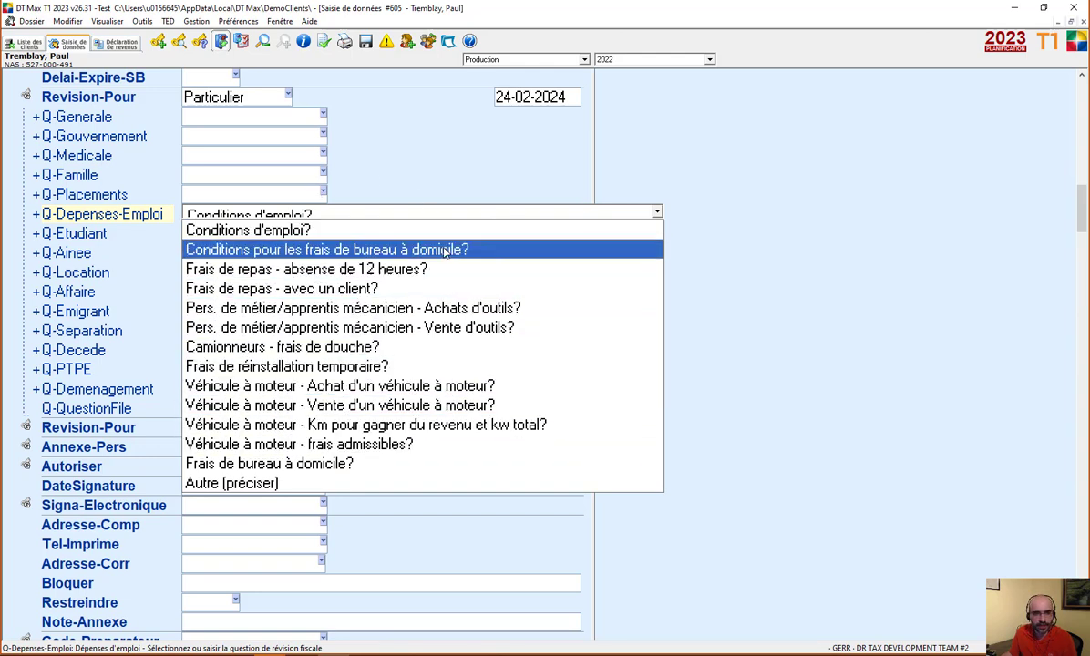
key(Escape)
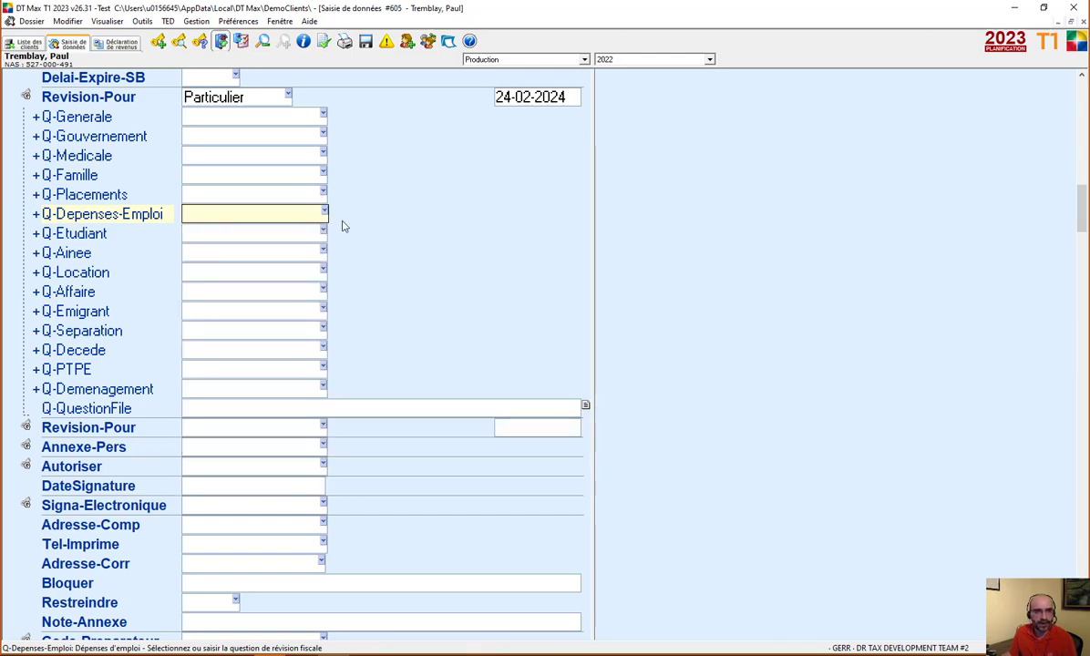
click(259, 273)
click(263, 274)
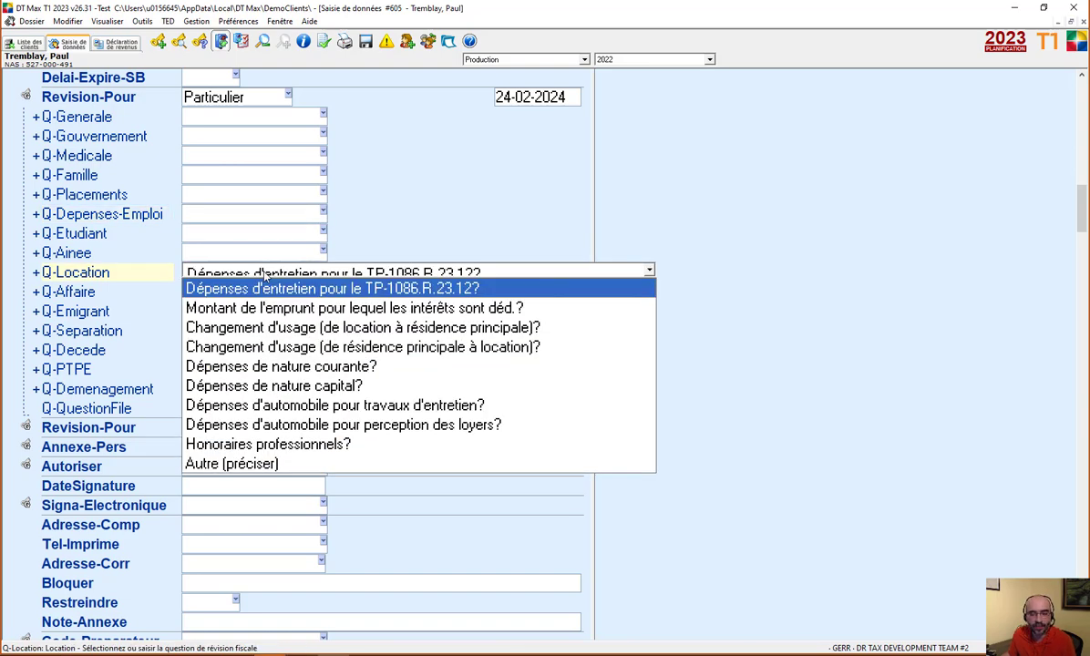
key(Escape)
click(272, 296)
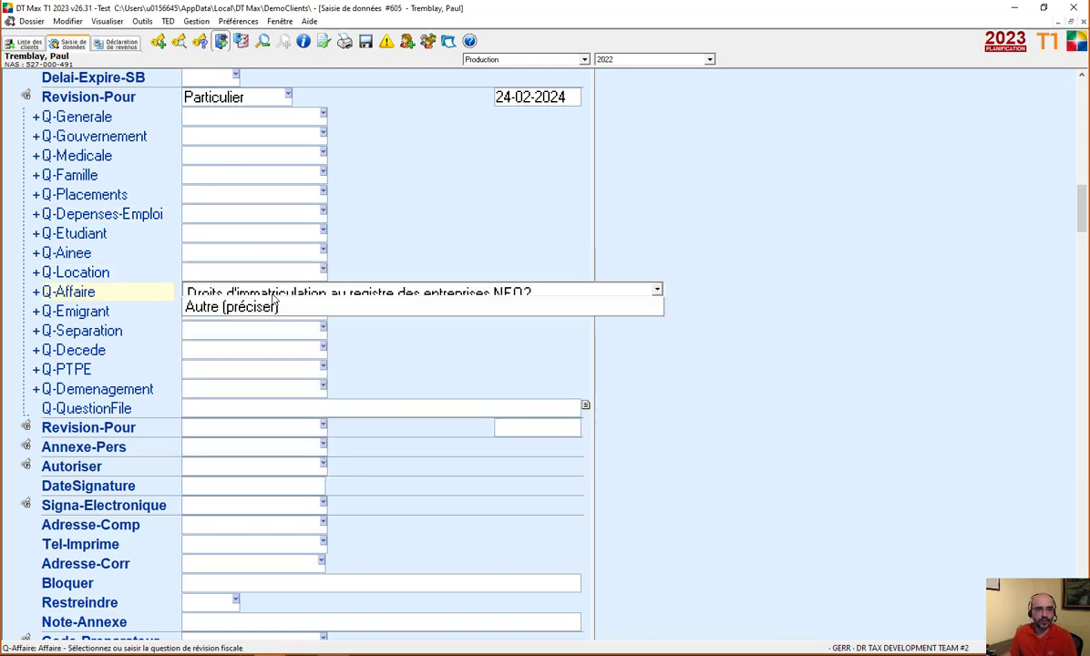
click(271, 295)
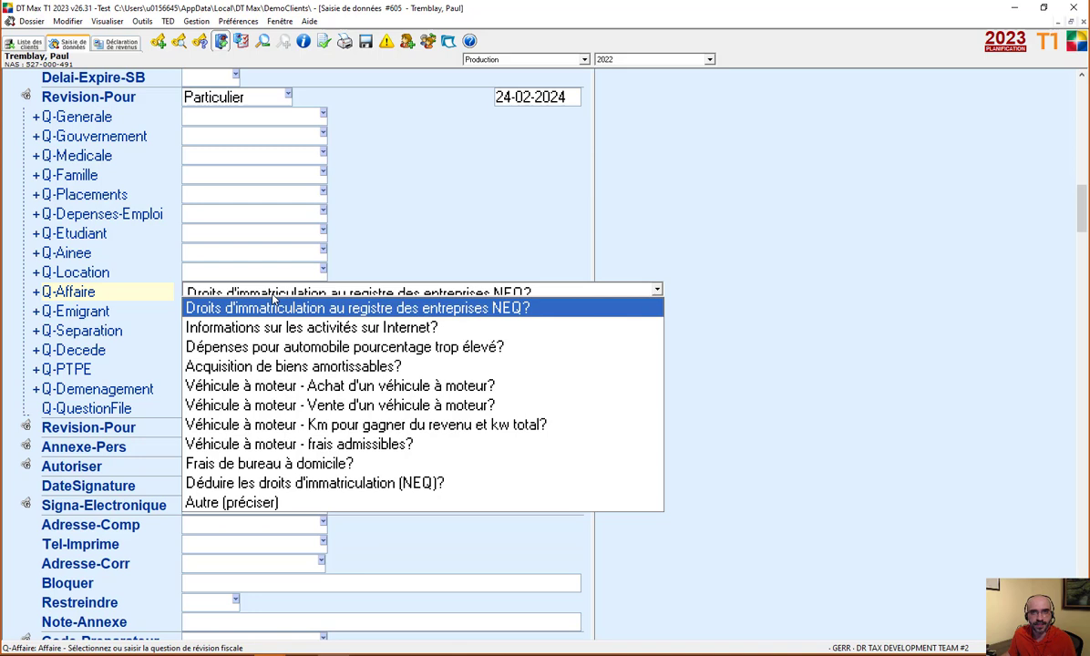
key(Escape)
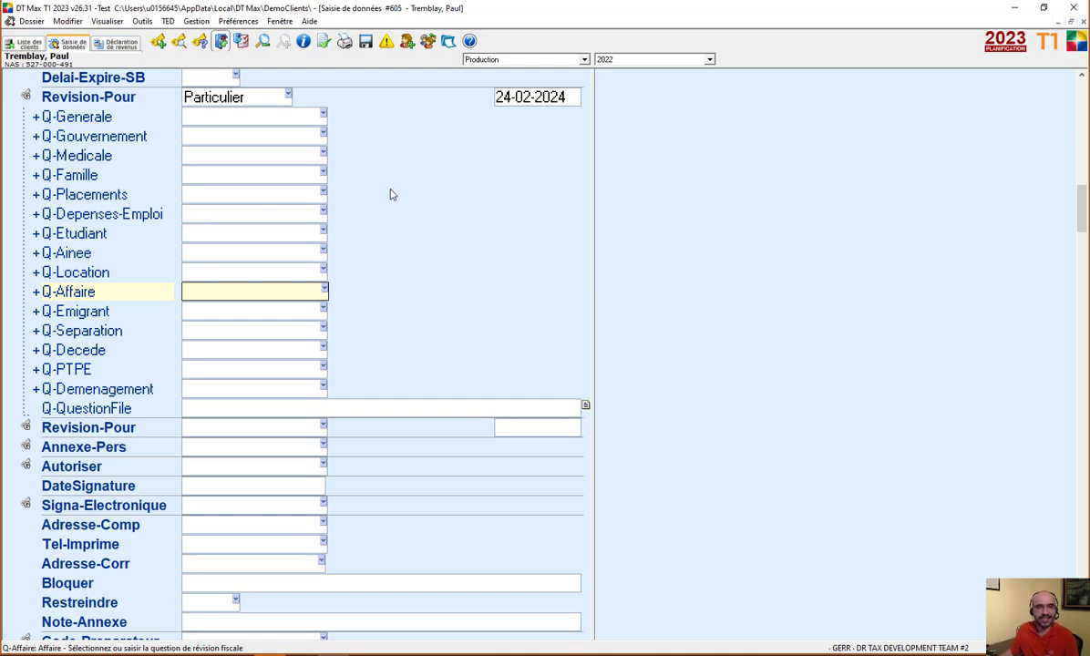
click(306, 117)
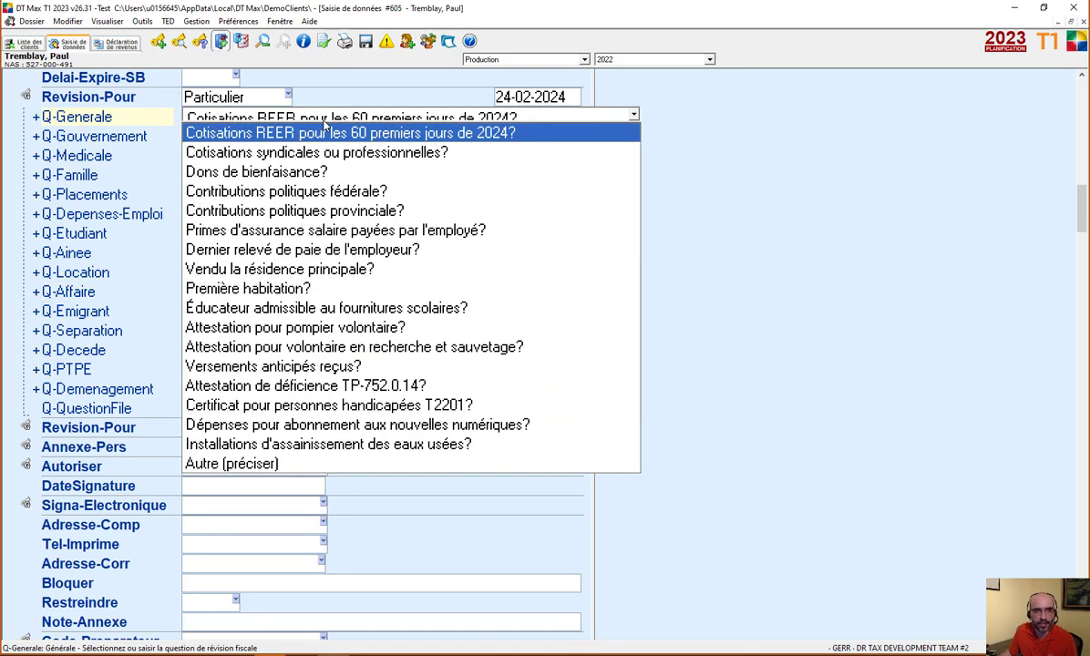
click(323, 94)
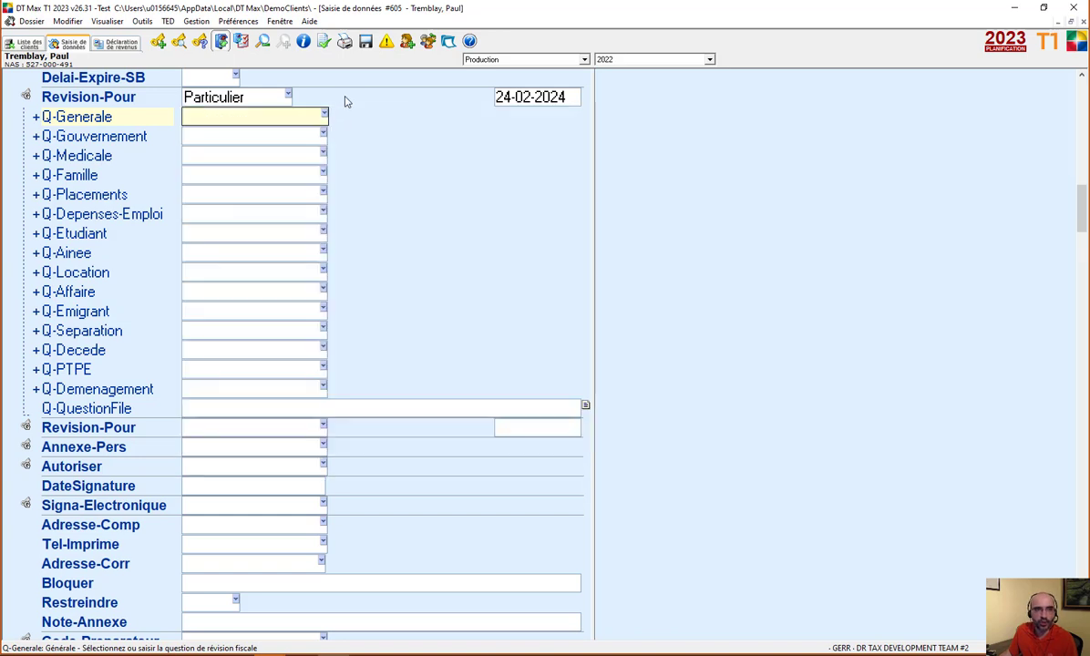
click(291, 273)
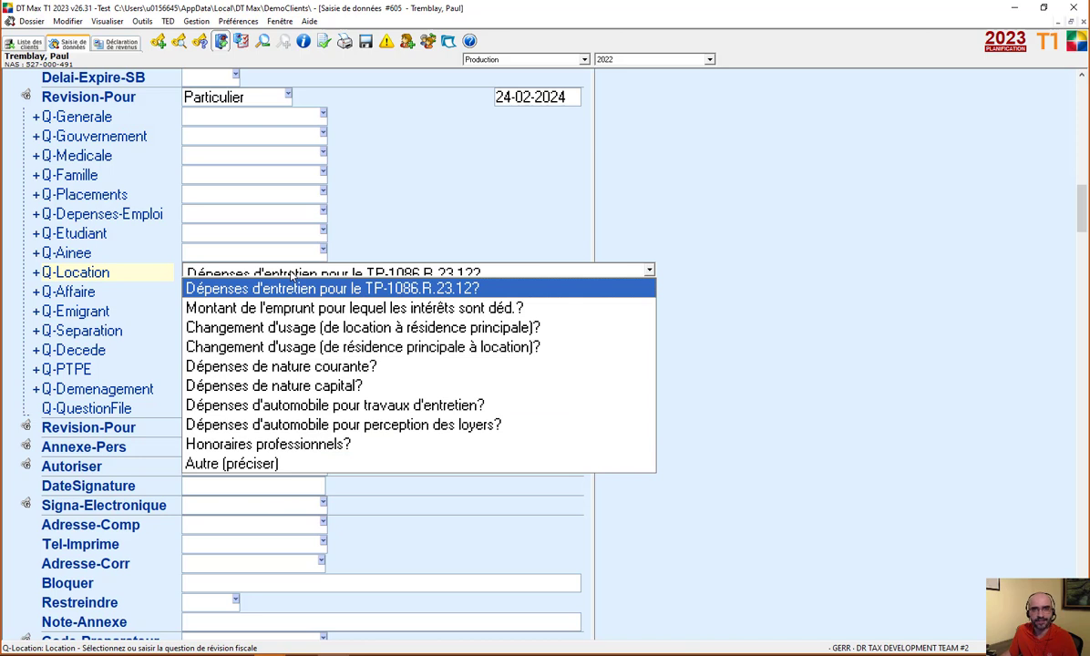
click(448, 240)
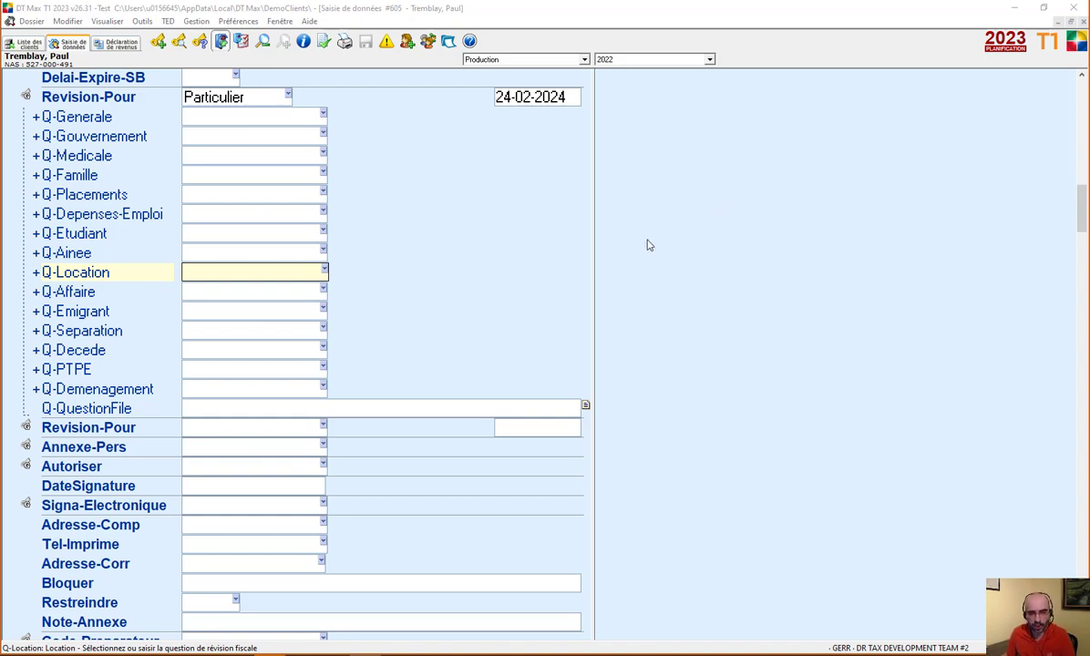
- Review the client's employment income, slips, capital gains, REER and employment expense sections, comparing them with the 2022 data, and return to Revision-Pour
scroll(664, 242, down, 15)
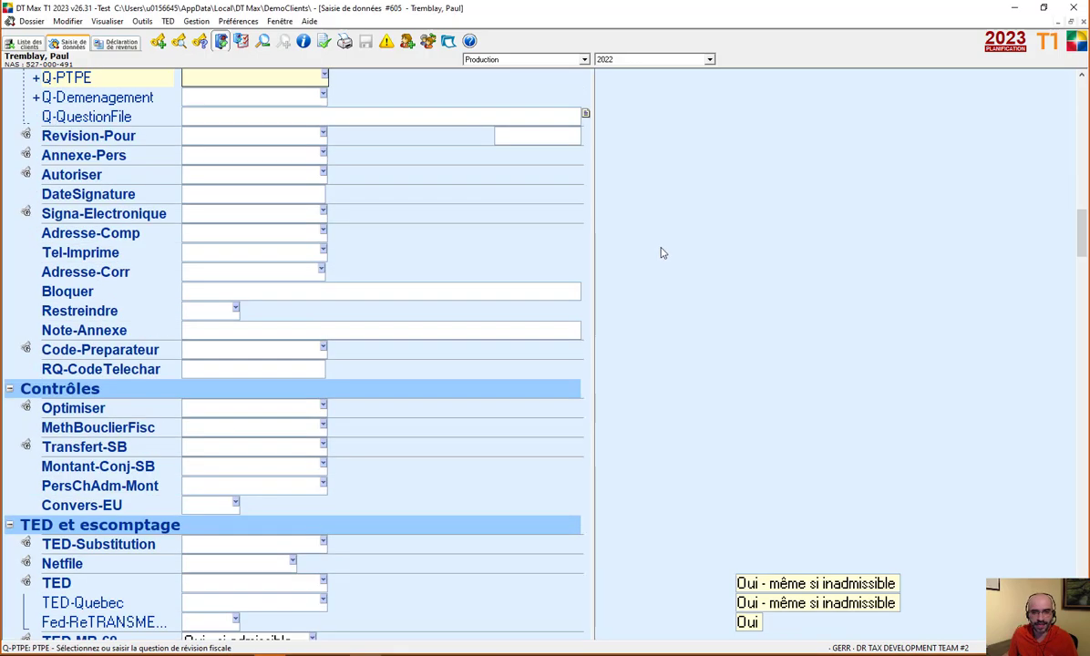
scroll(662, 256, down, 15)
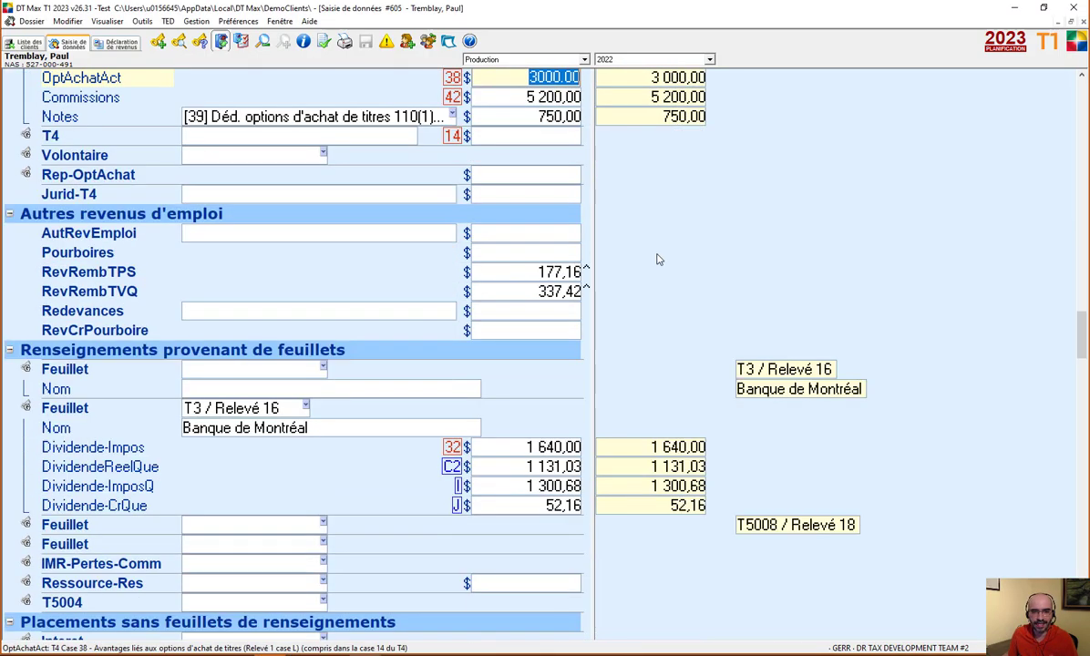
scroll(659, 259, down, 8)
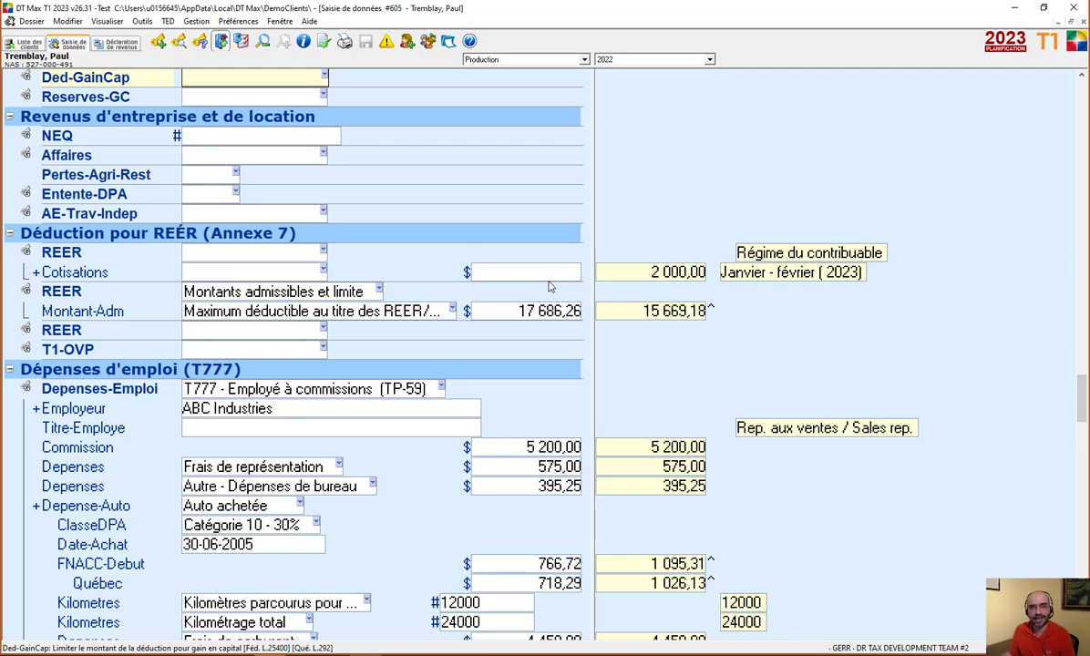
scroll(550, 287, up, 20)
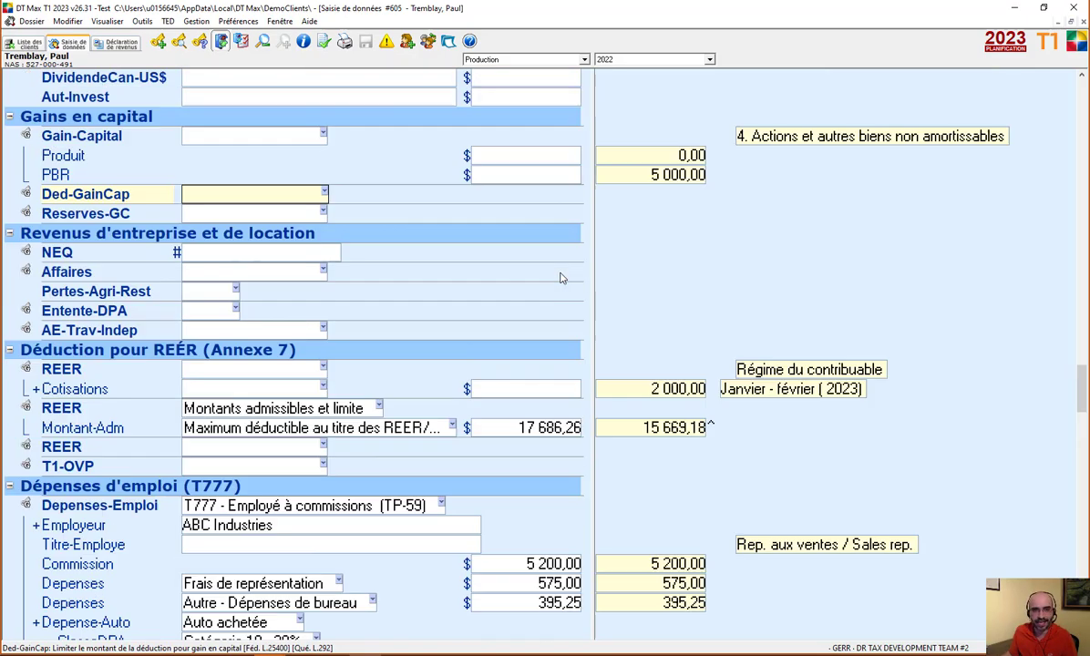
scroll(562, 279, up, 20)
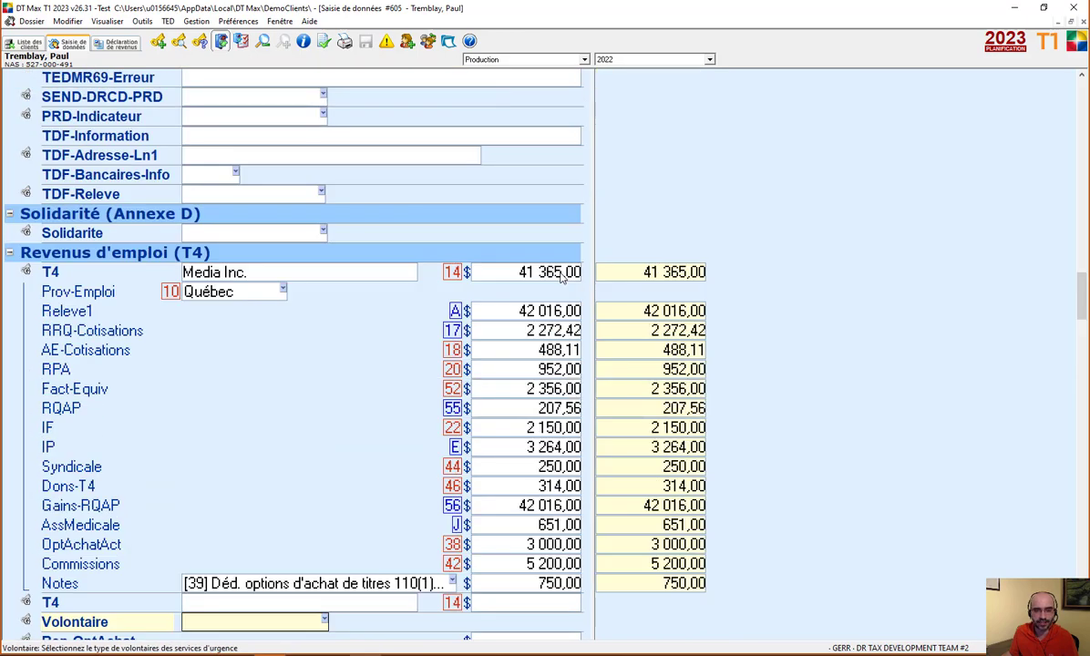
scroll(562, 279, up, 7)
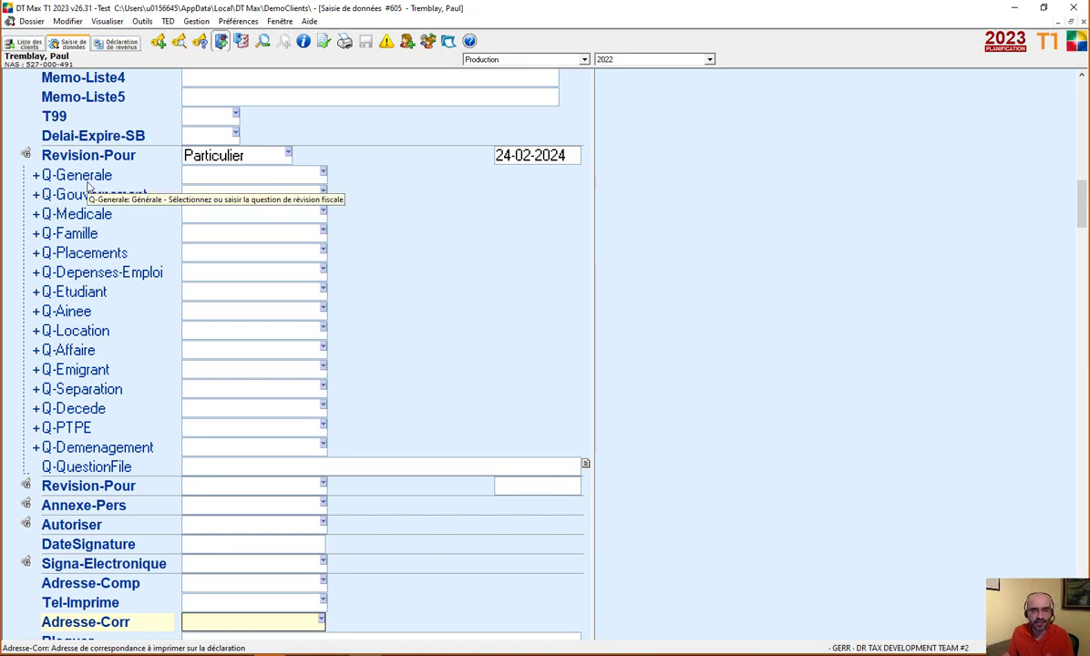
- Choose "Cotisations REER pour les 60 premiers jours de 2024?" as the Q-Generale review question
click(106, 175)
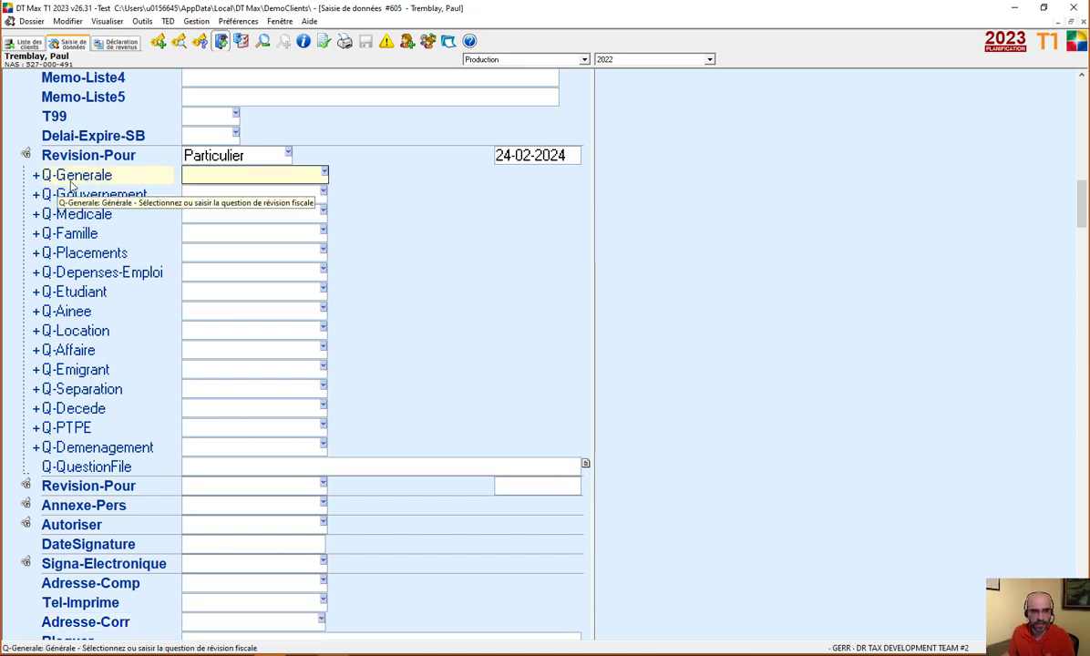
click(297, 182)
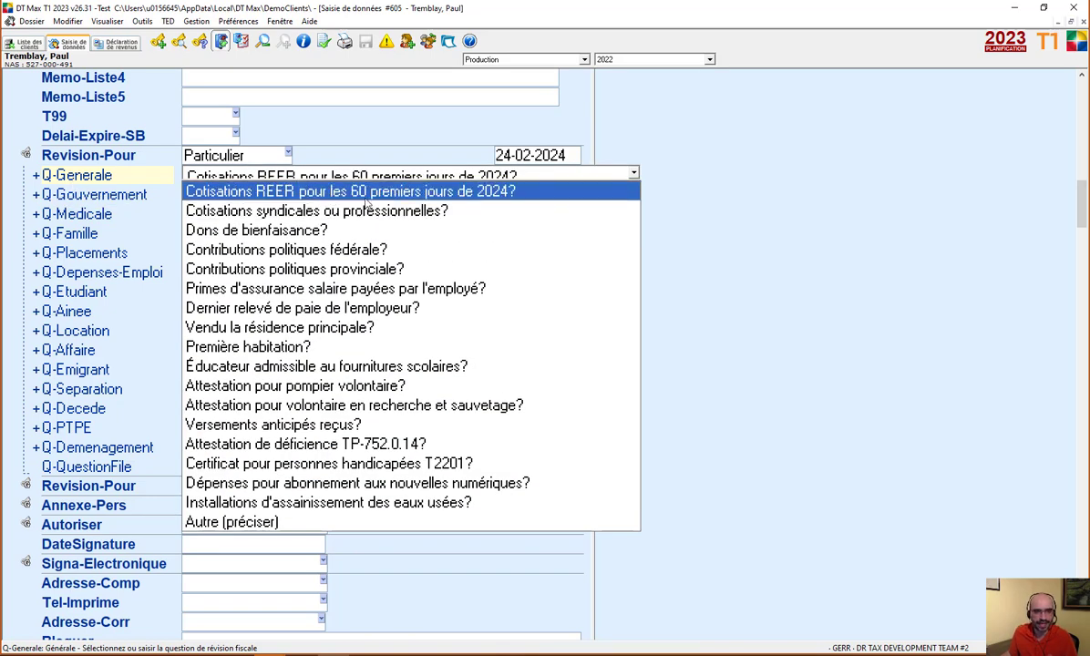
click(528, 193)
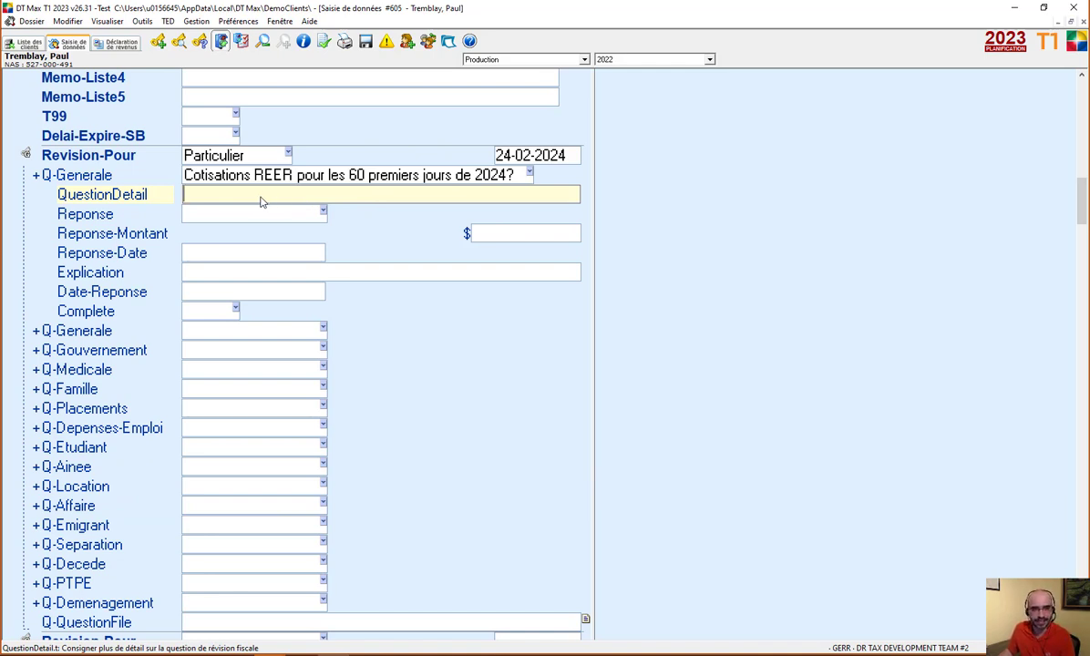
- Enter "Est-ce que vous avez contribué en Janvier-Février 2024?" as the QuestionDetail of the REER question
text(Est-ce)
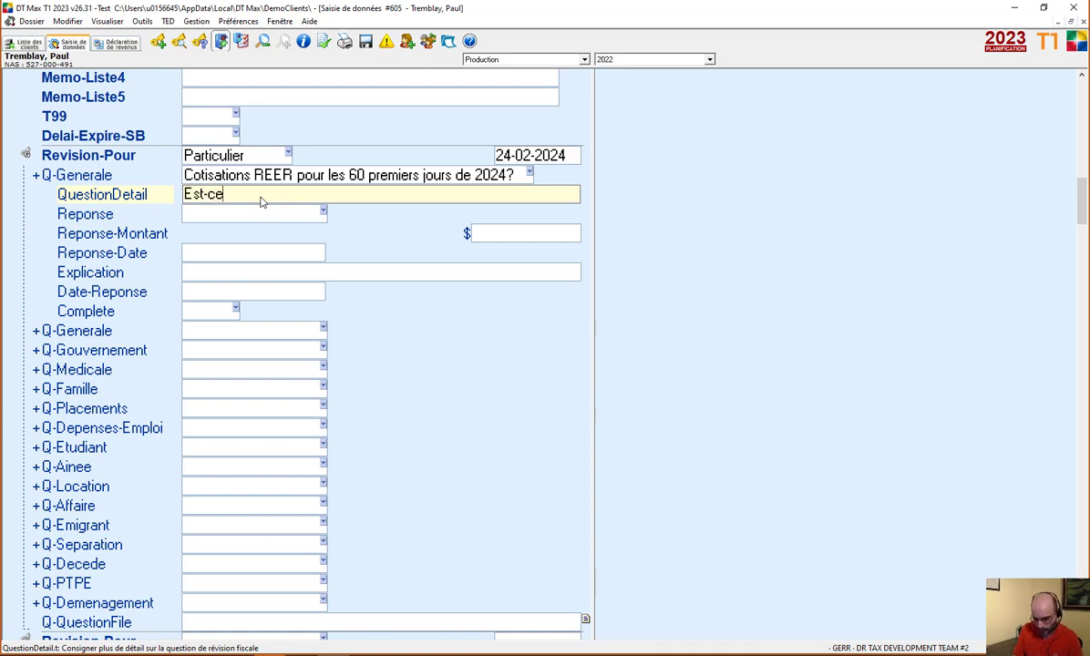
text( que vo)
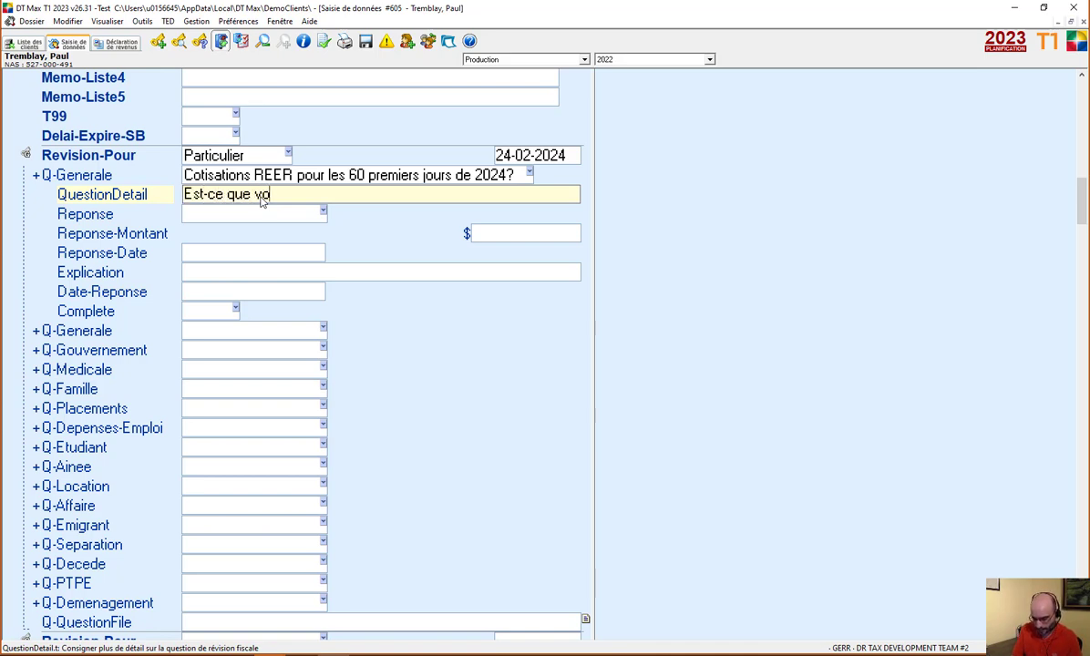
text(us avez)
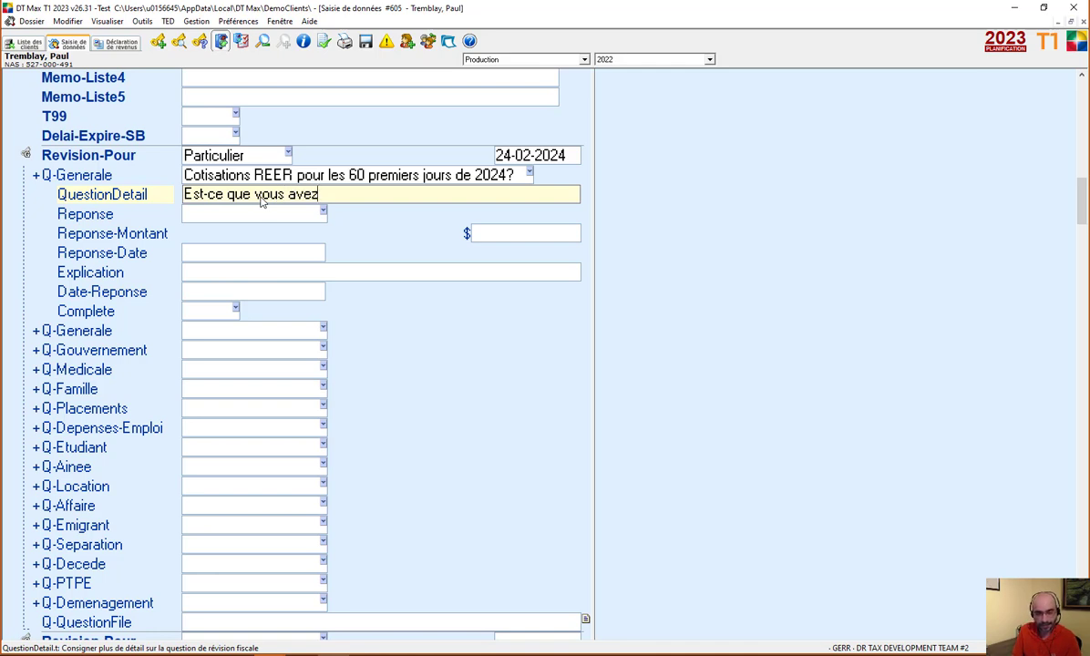
text( cont)
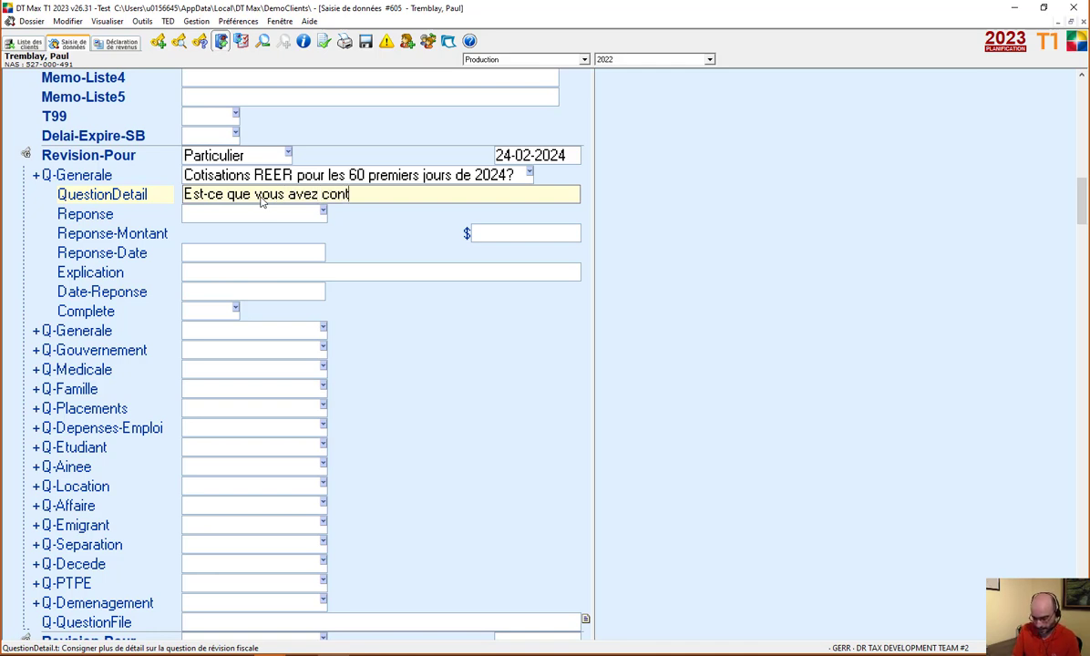
text(ribué en Janvier-Février 2024?)
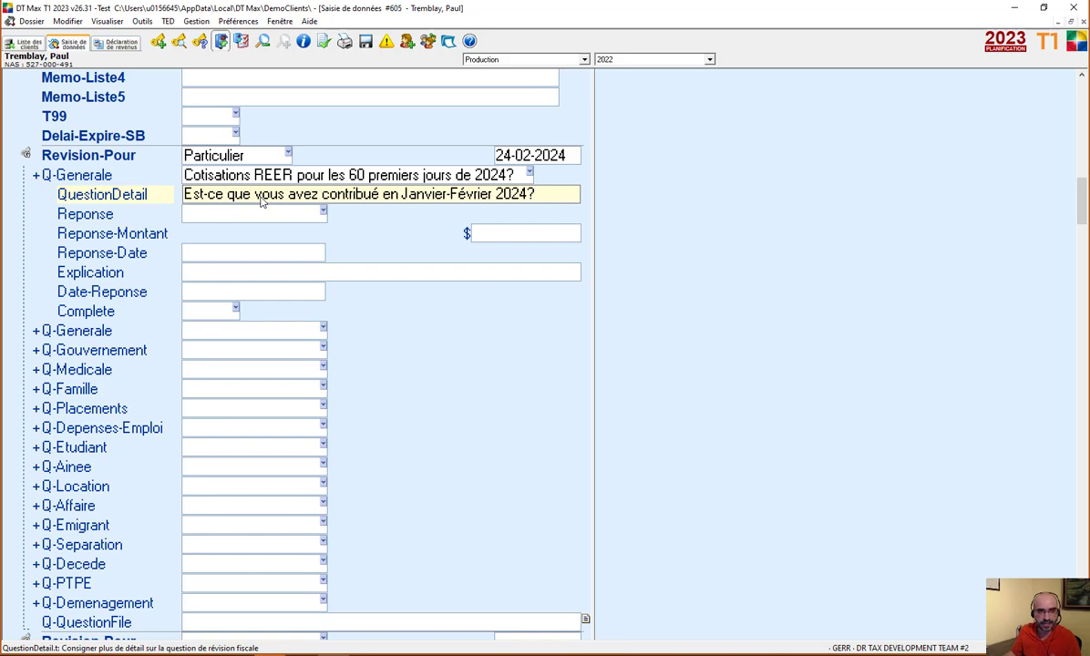
- Set the Reponse of the REER contributions question to "?" and move past its amount and date to Explication
key(Return)
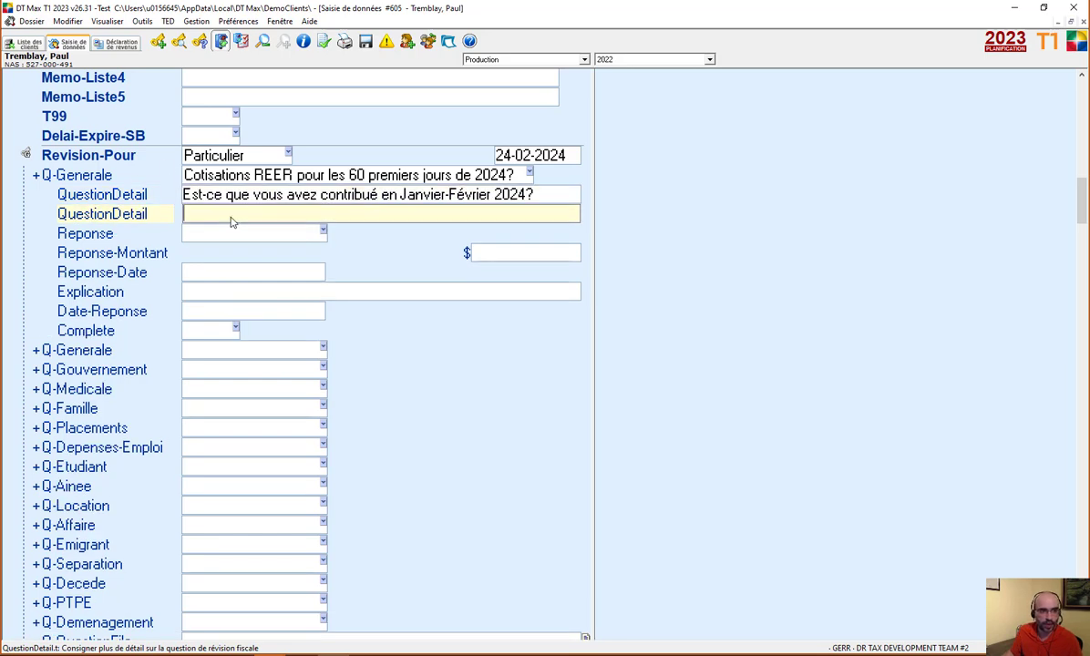
click(192, 227)
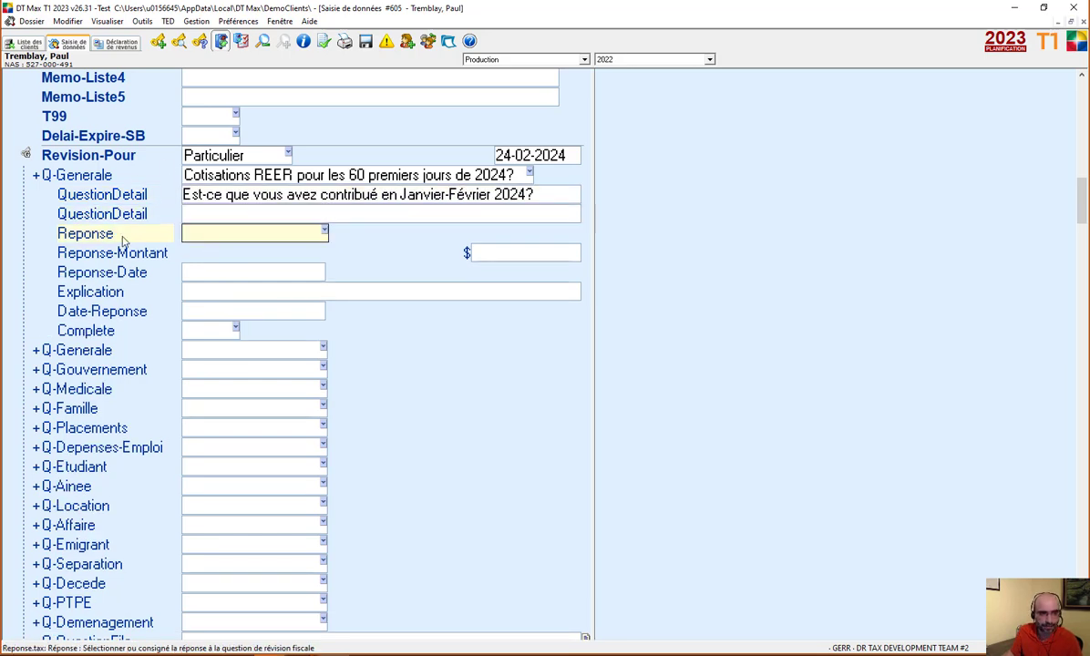
click(262, 232)
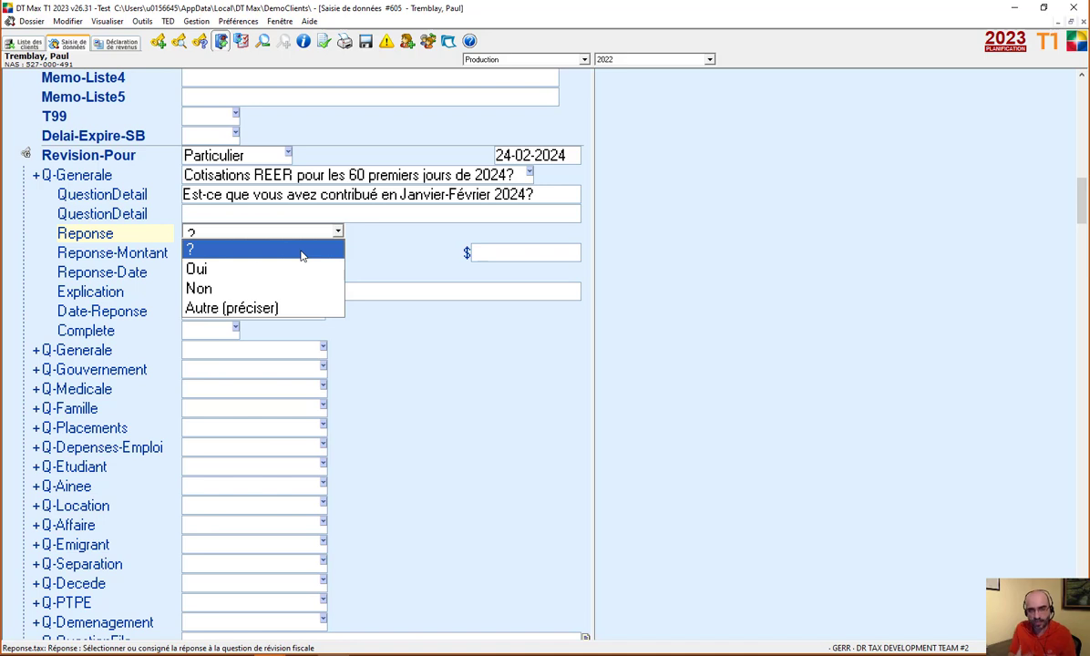
click(270, 250)
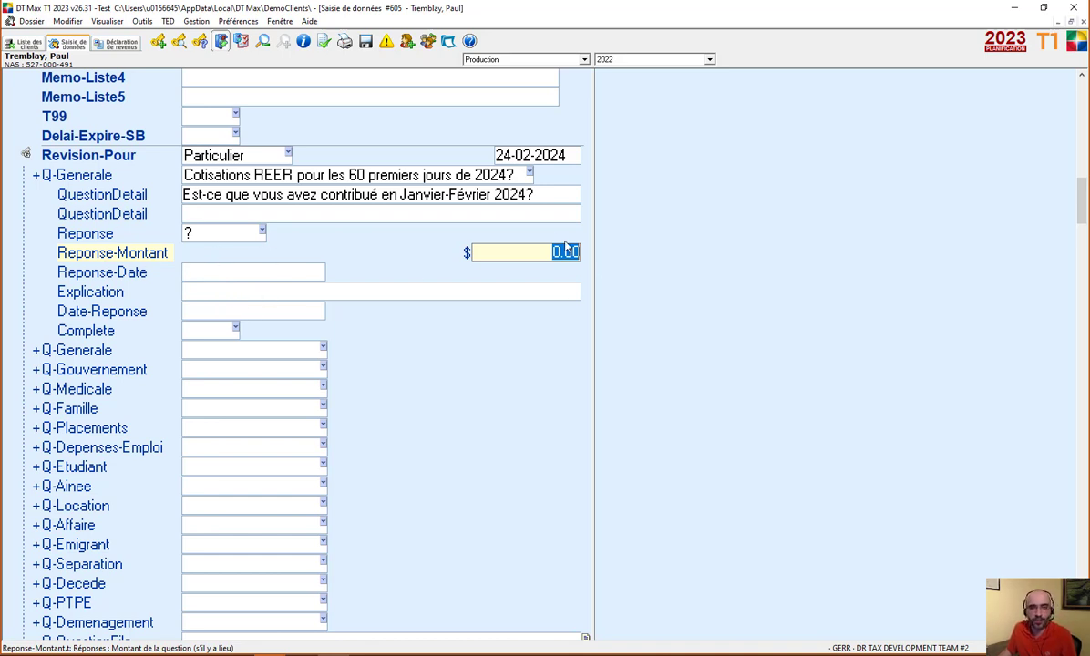
key(Tab)
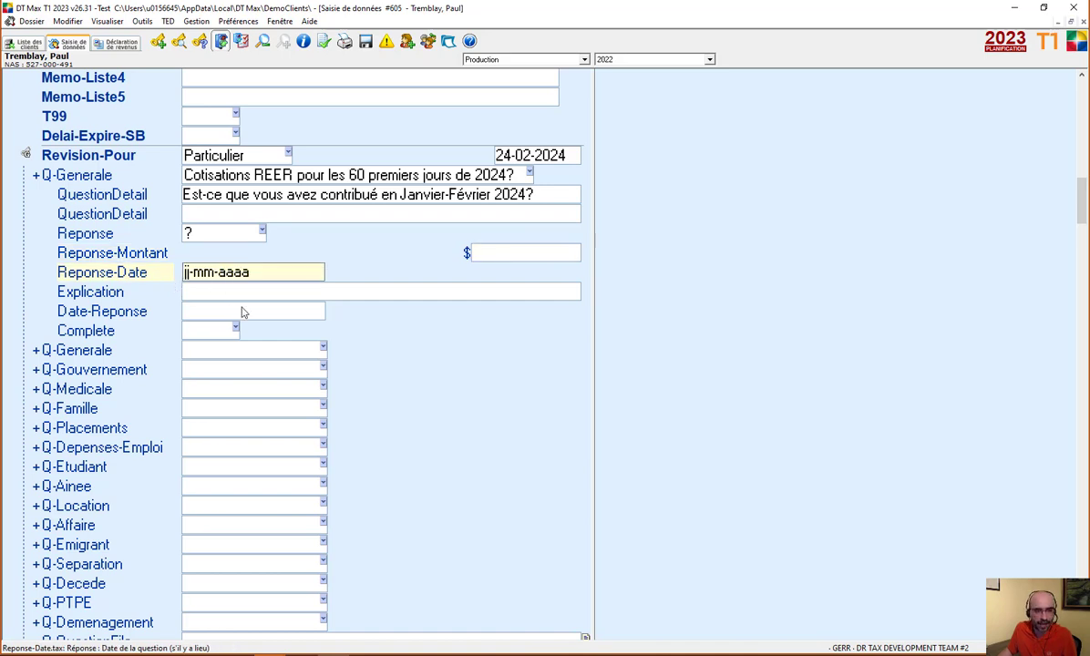
click(267, 292)
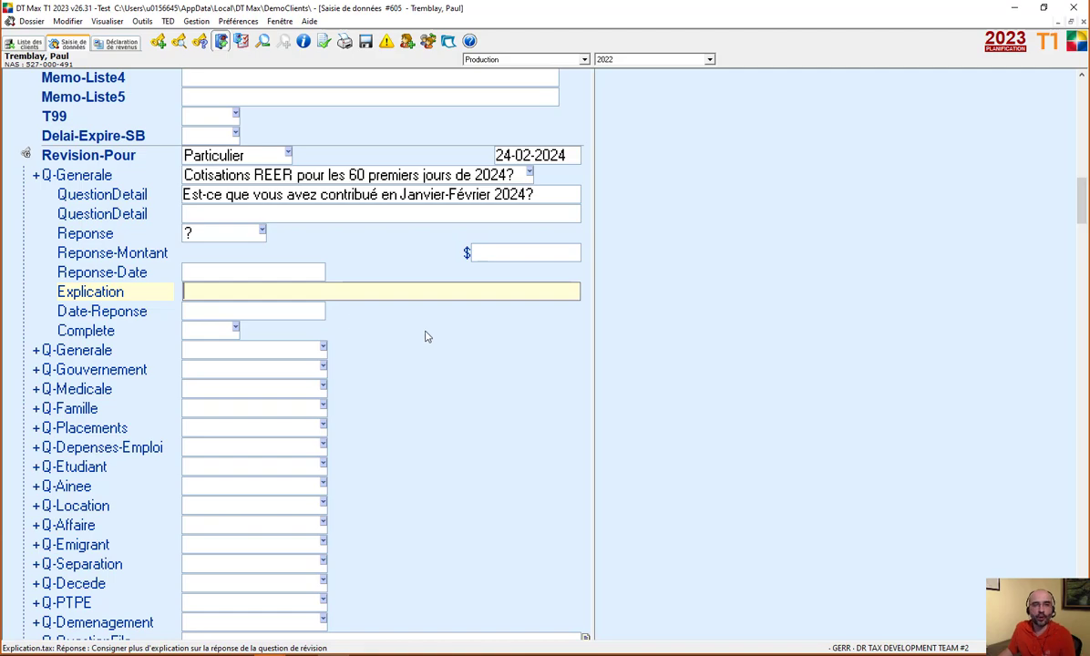
scroll(512, 387, up, 2)
scroll(515, 389, up, 16)
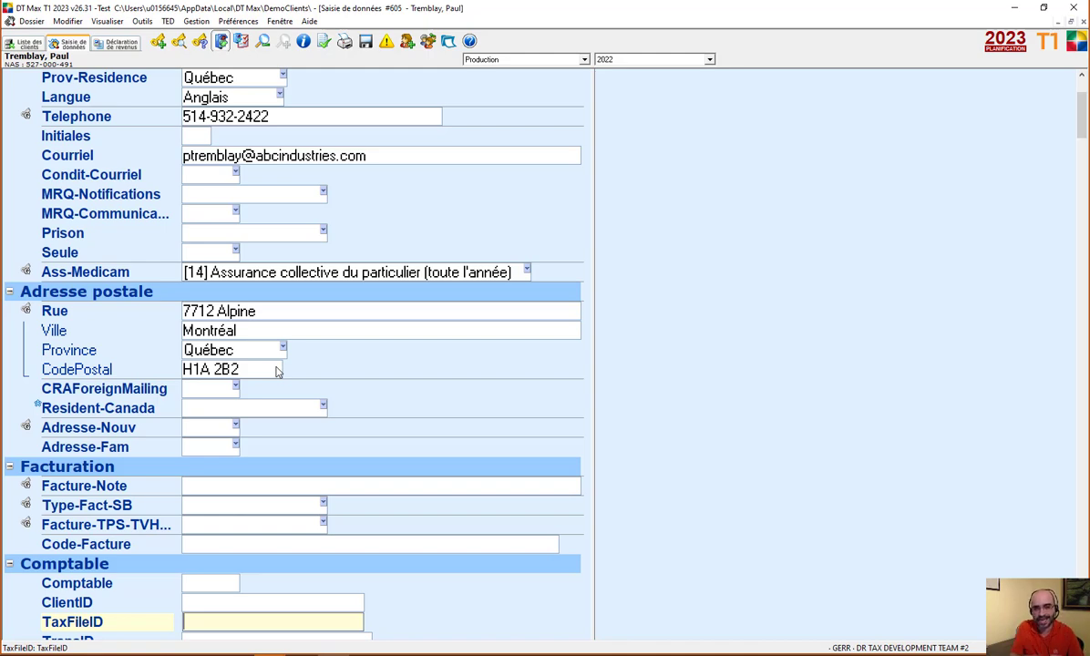
scroll(377, 448, down, 6)
scroll(379, 448, down, 6)
scroll(428, 428, down, 1)
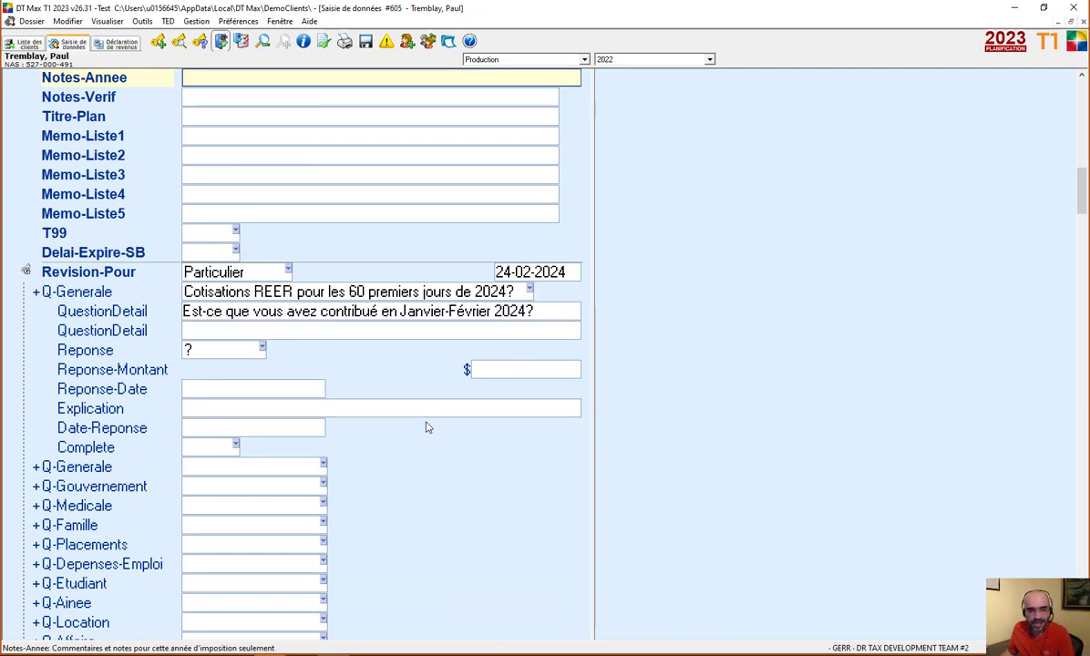
- Choose "Première habitation?" as the second Q-Generale review question under Revision-Pour
scroll(384, 408, down, 2)
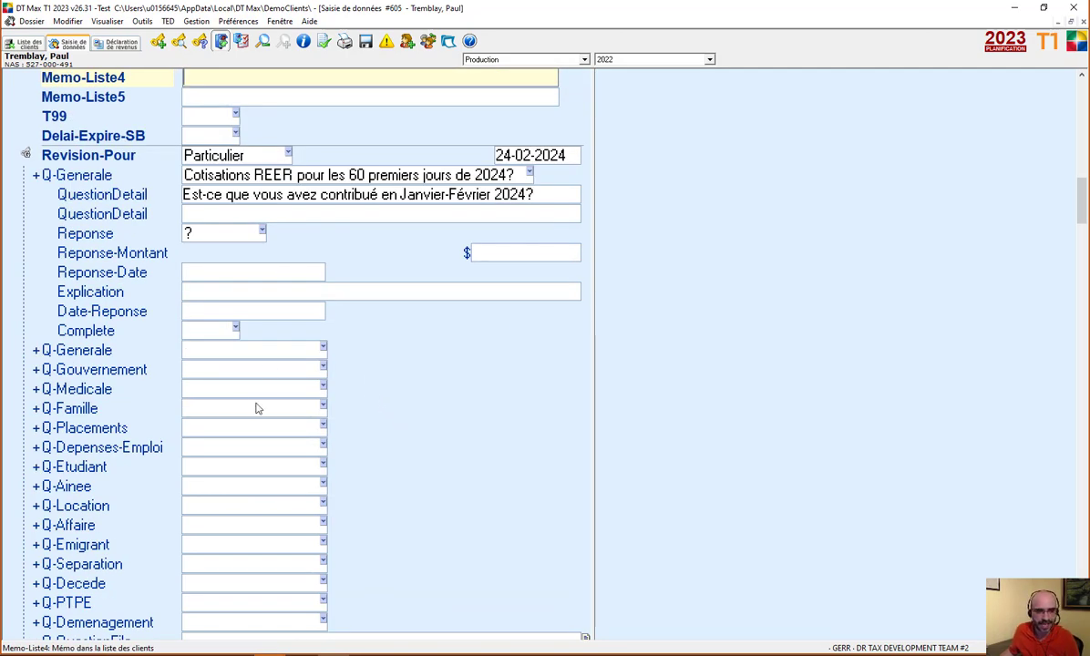
click(282, 351)
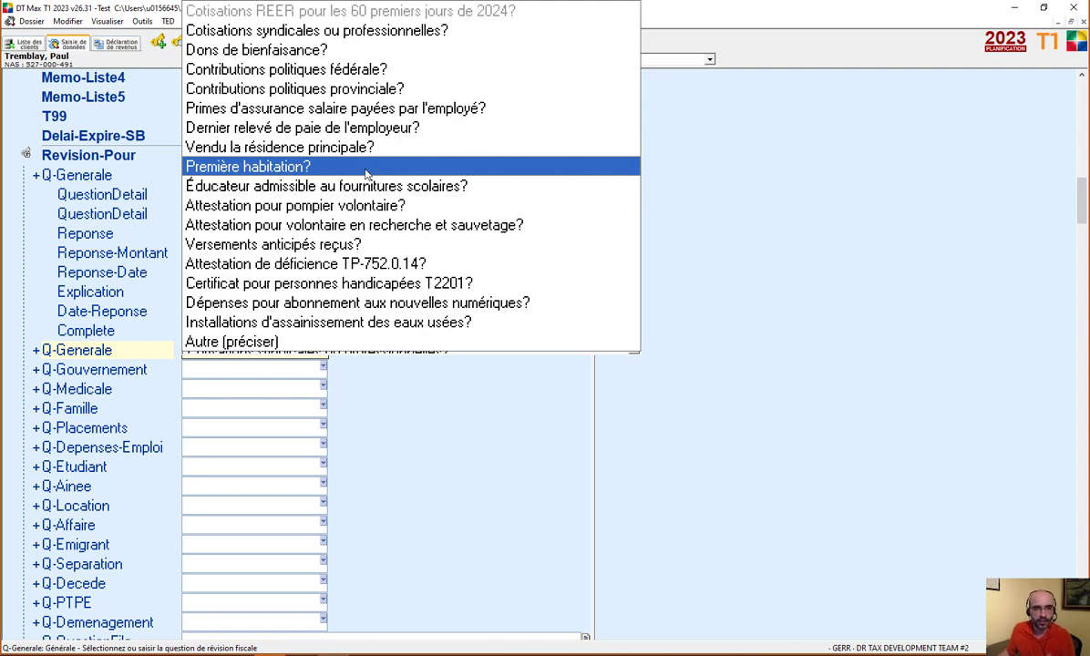
click(366, 169)
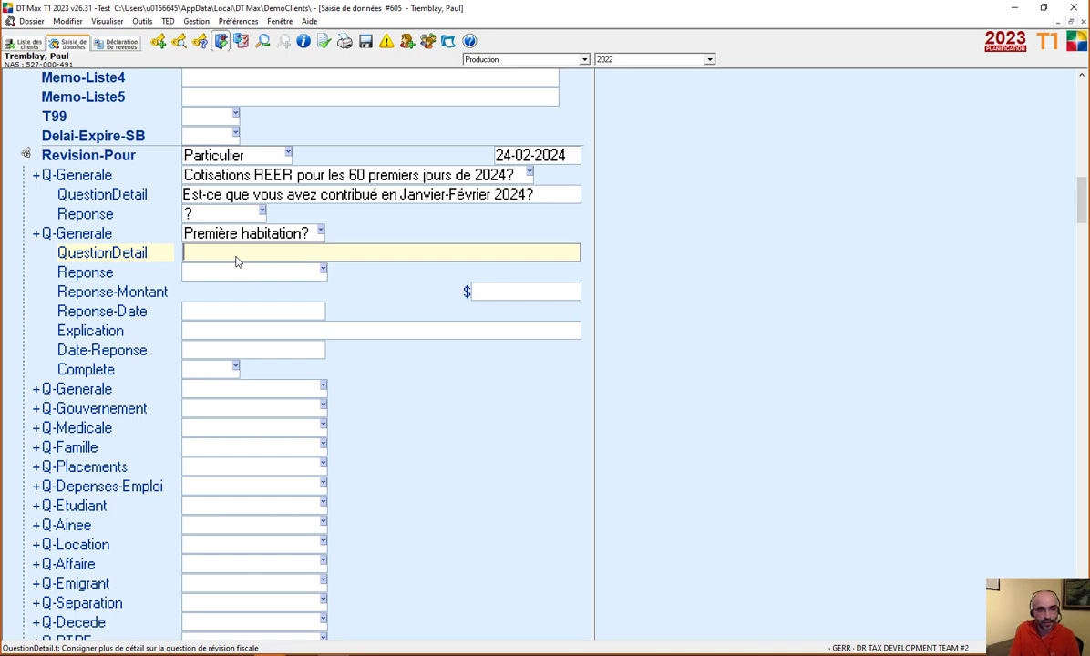
- Enter "Est-ce que vous avez achété une première habitation?" as the QuestionDetail of the first-home question and set its Reponse to "?"
text(Est-)
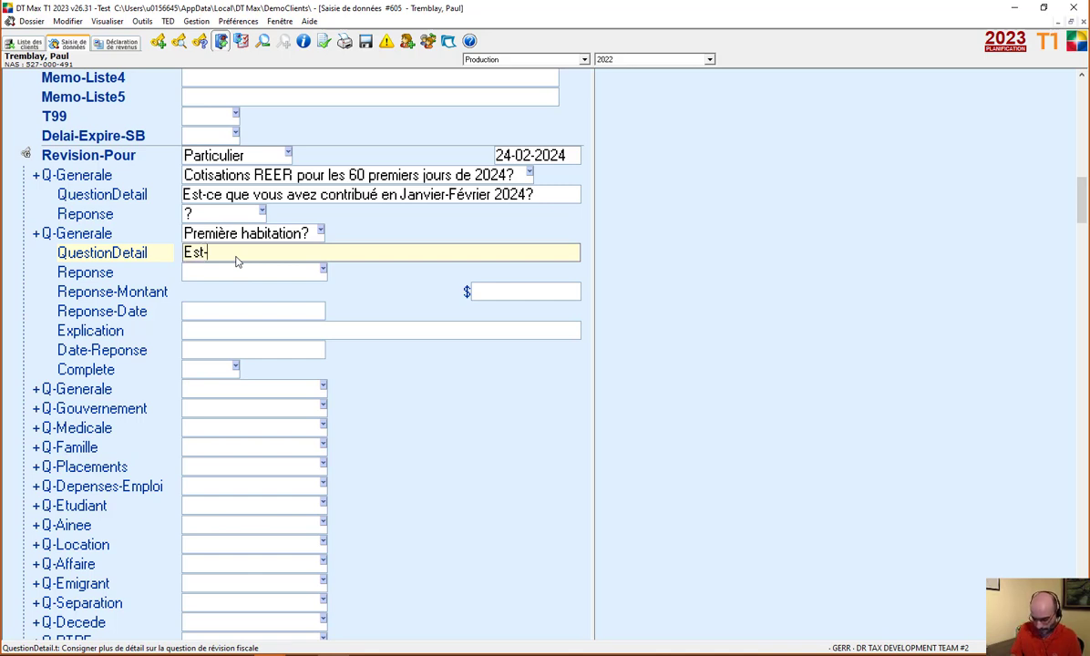
text(ce que vous)
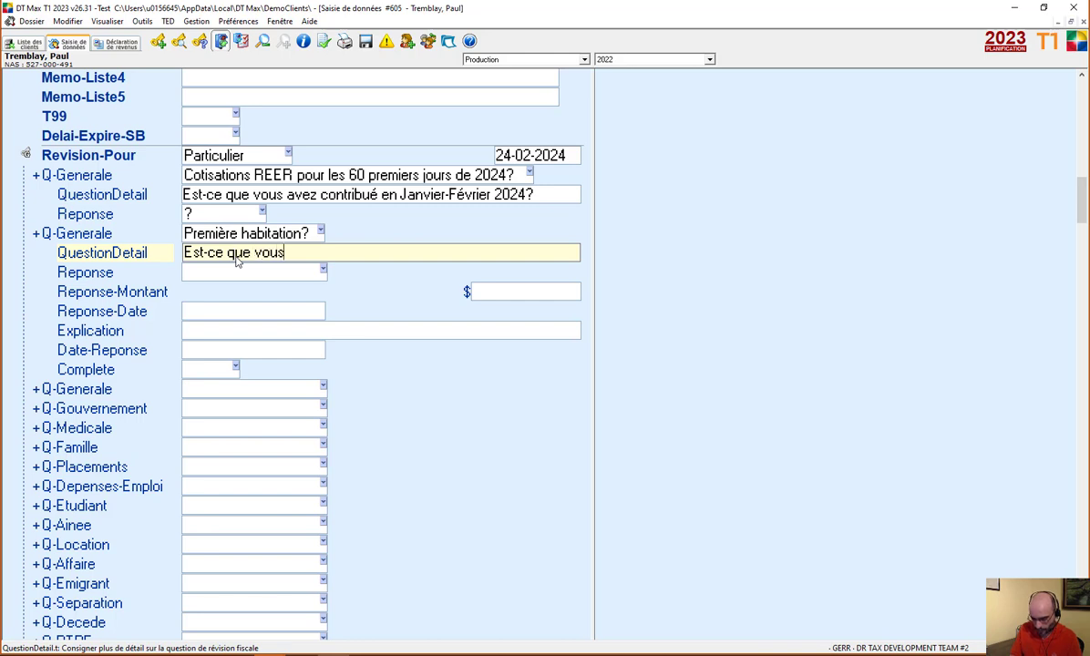
text( avez ac)
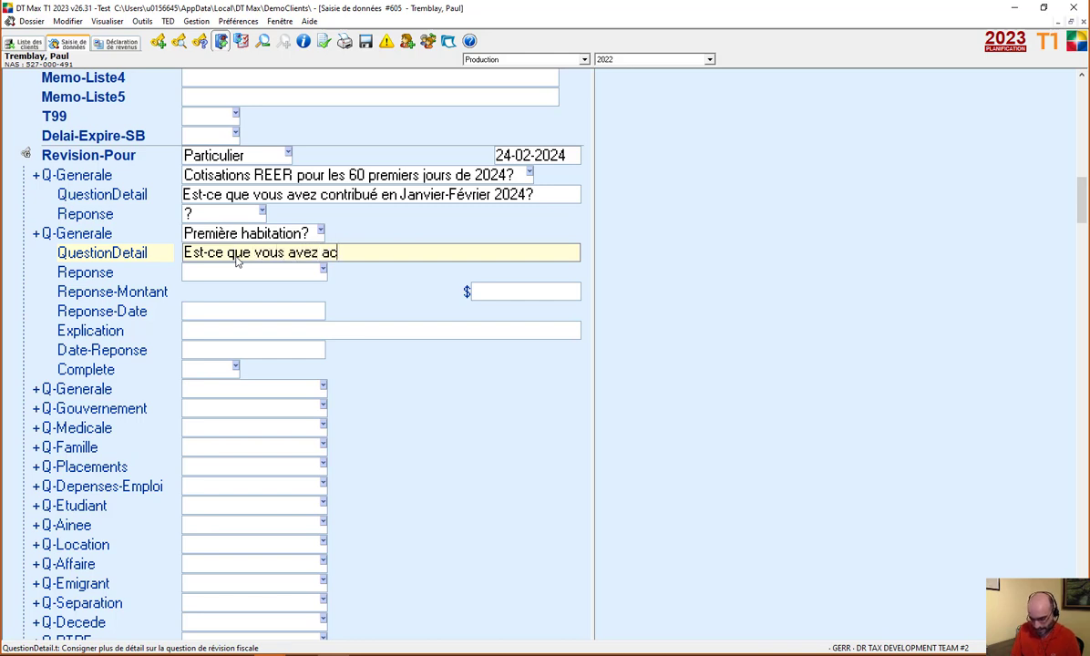
text(hété une)
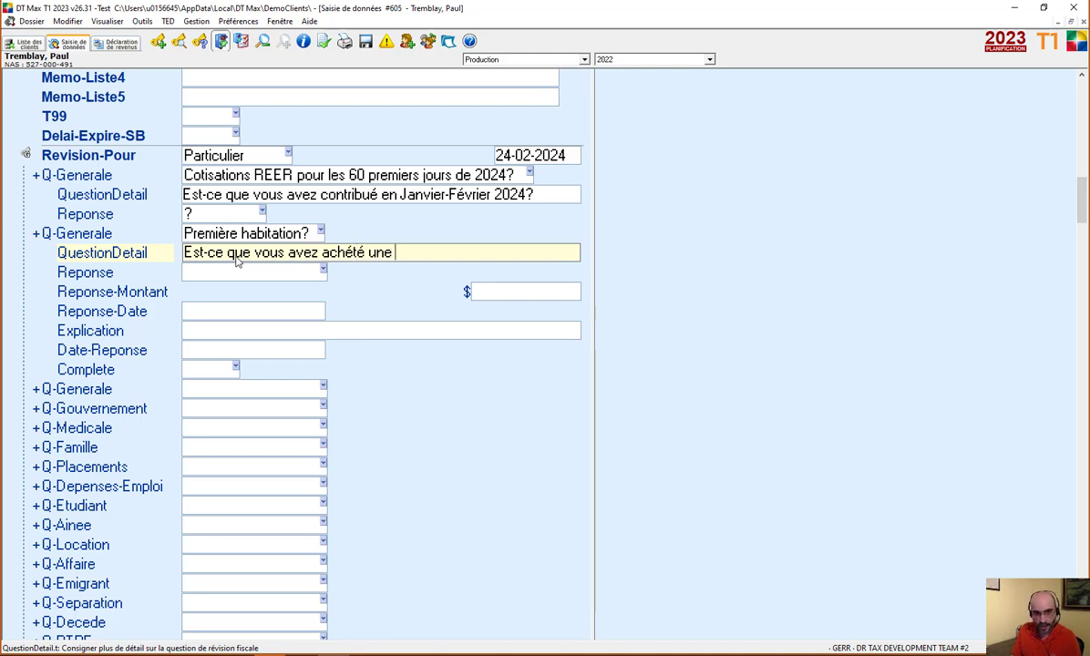
text( premi)
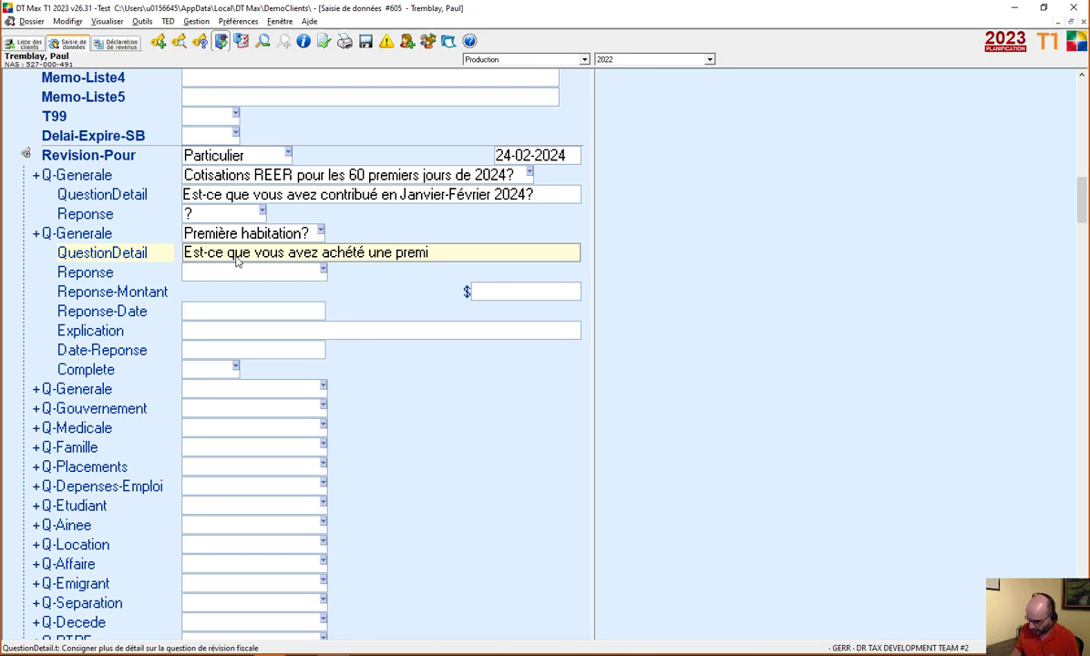
text(ère ha)
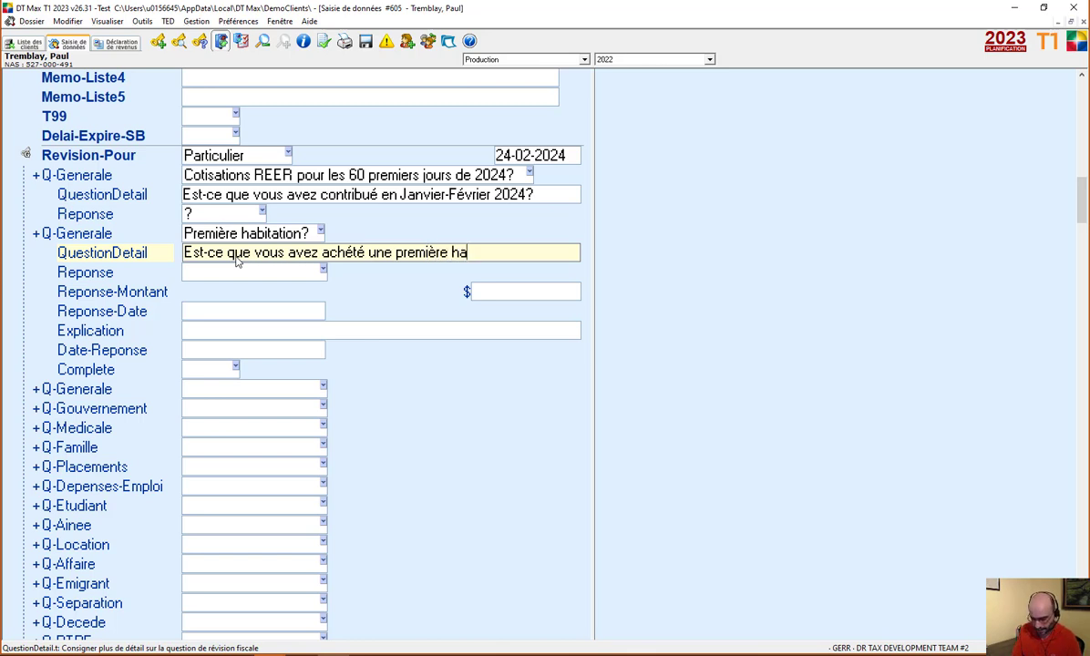
text(bitation?)
key(Return)
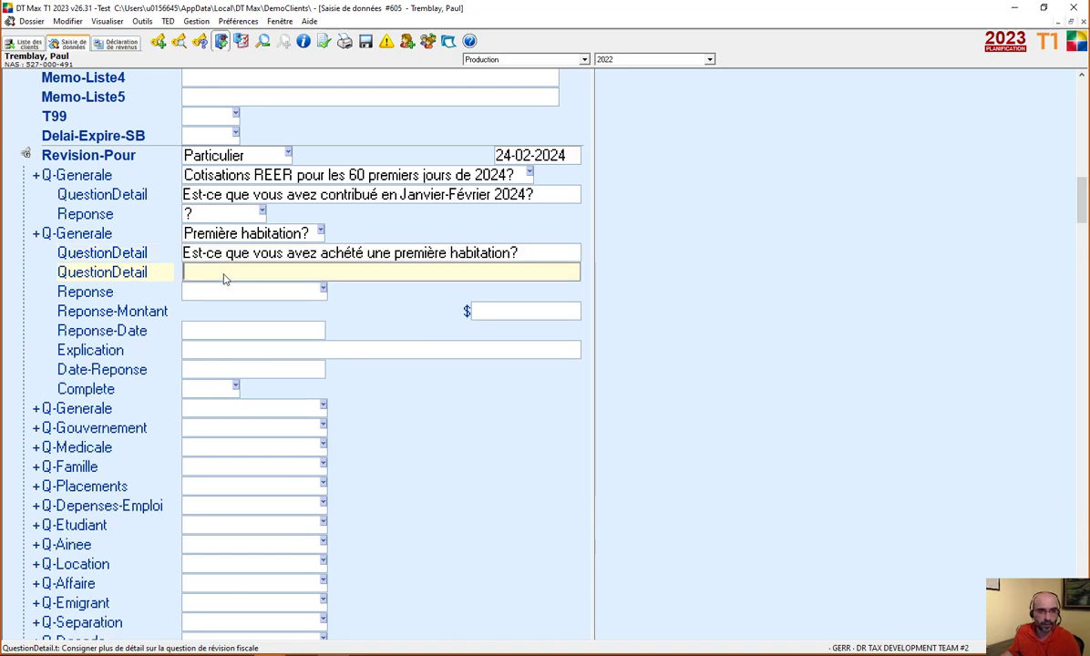
click(265, 295)
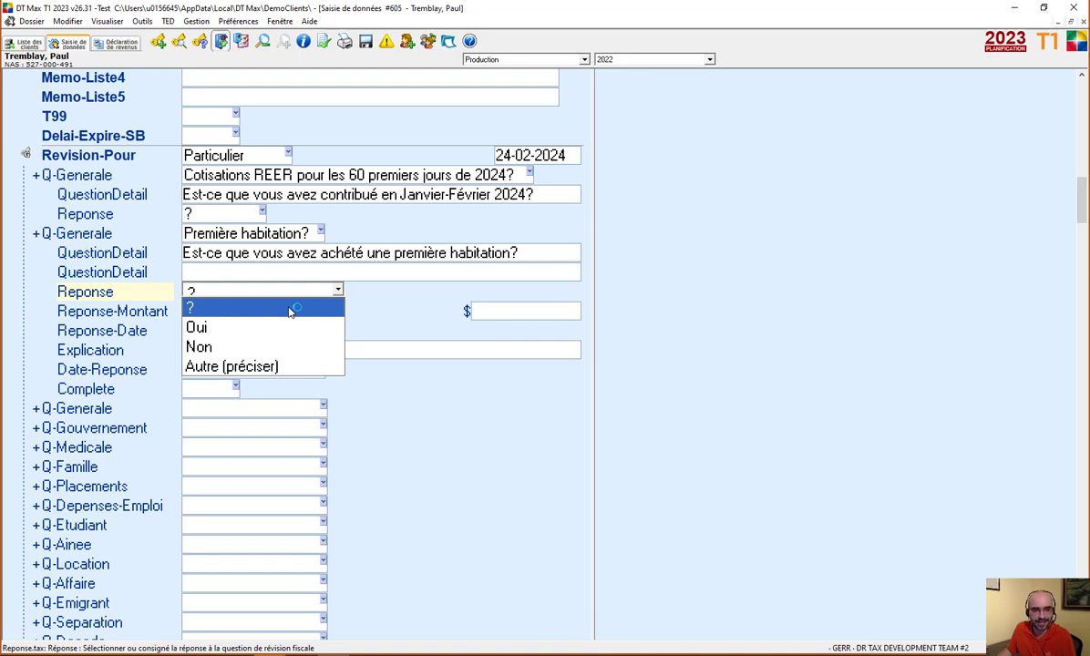
click(290, 312)
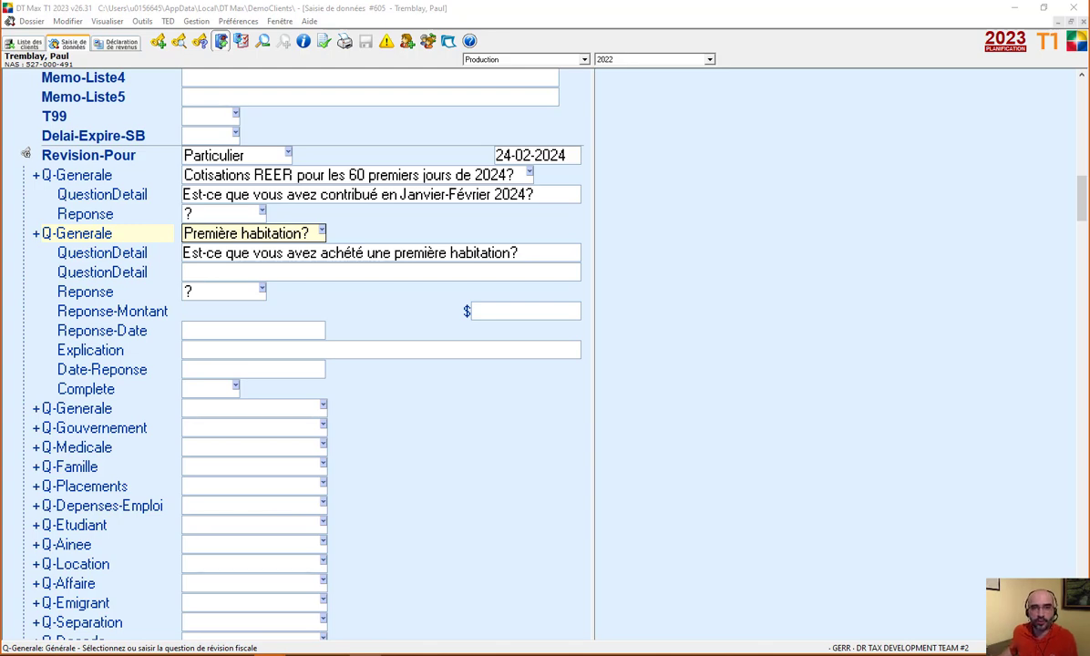
- Examine the "Questions de révision" page of the client's 2023 tax return and go back to data entry
click(124, 48)
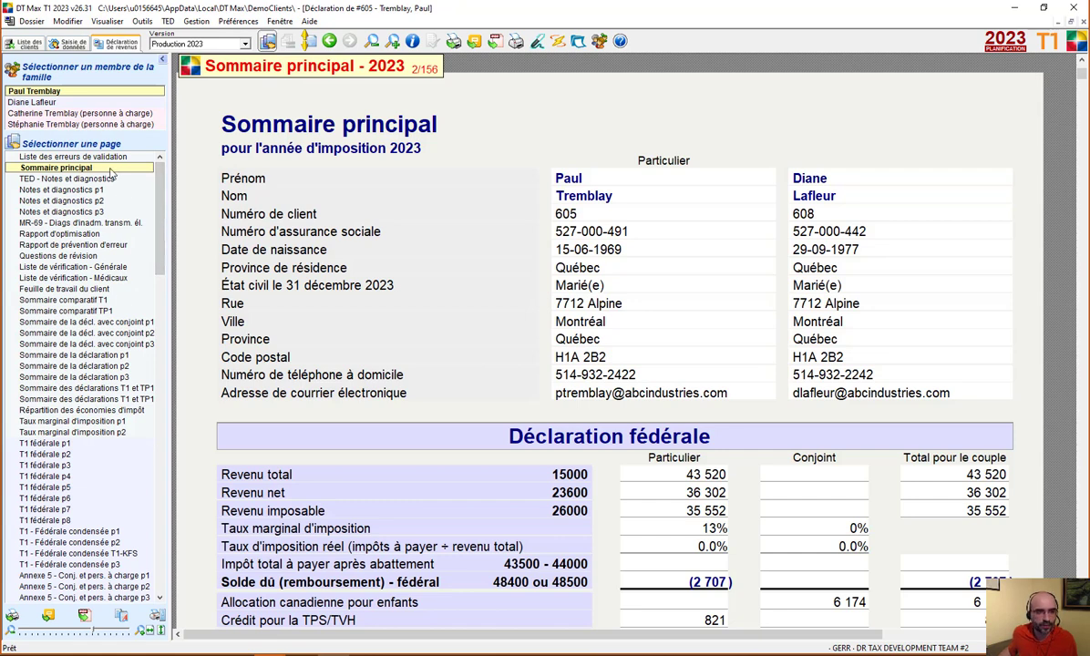
click(83, 255)
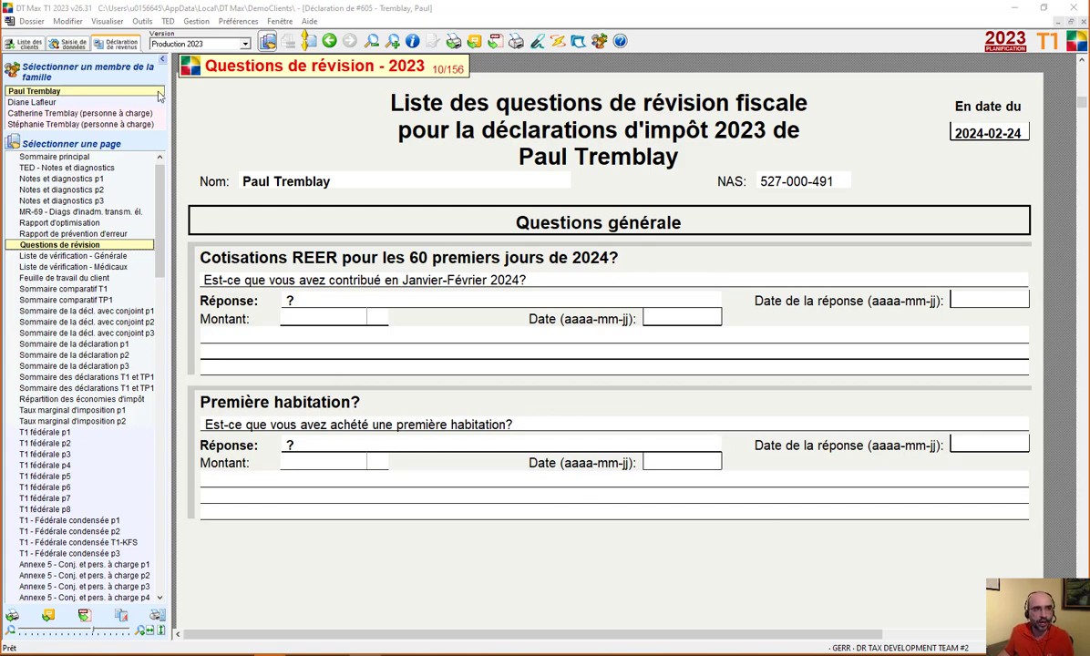
click(71, 43)
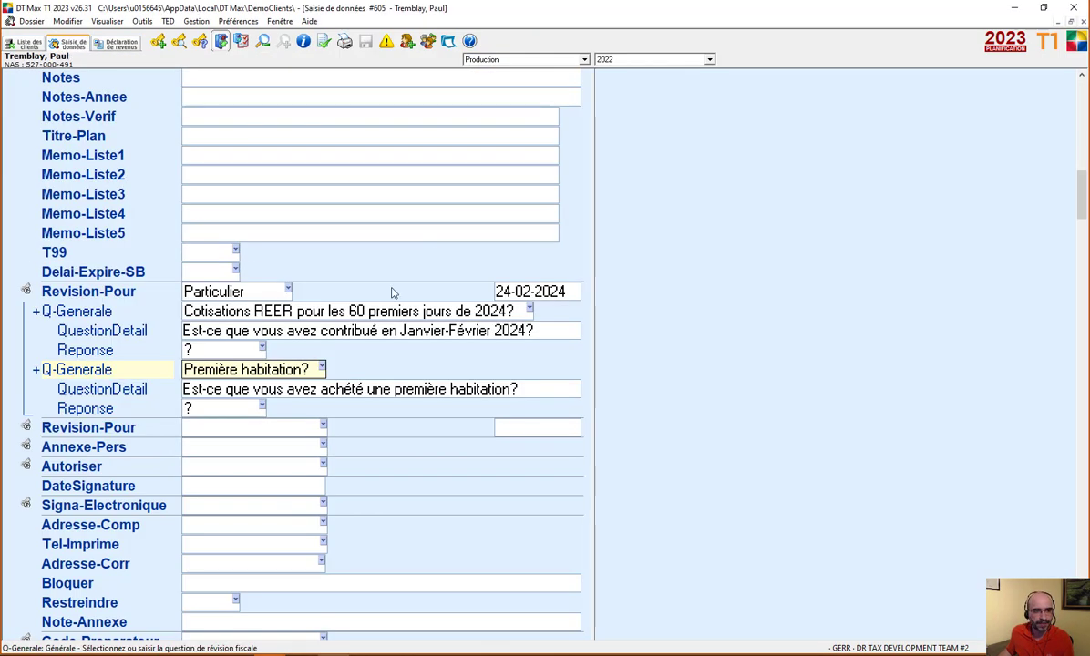
- Expand the "Première habitation?" question's fields and set its Reponse to "Oui"
click(36, 366)
scroll(165, 297, down, 3)
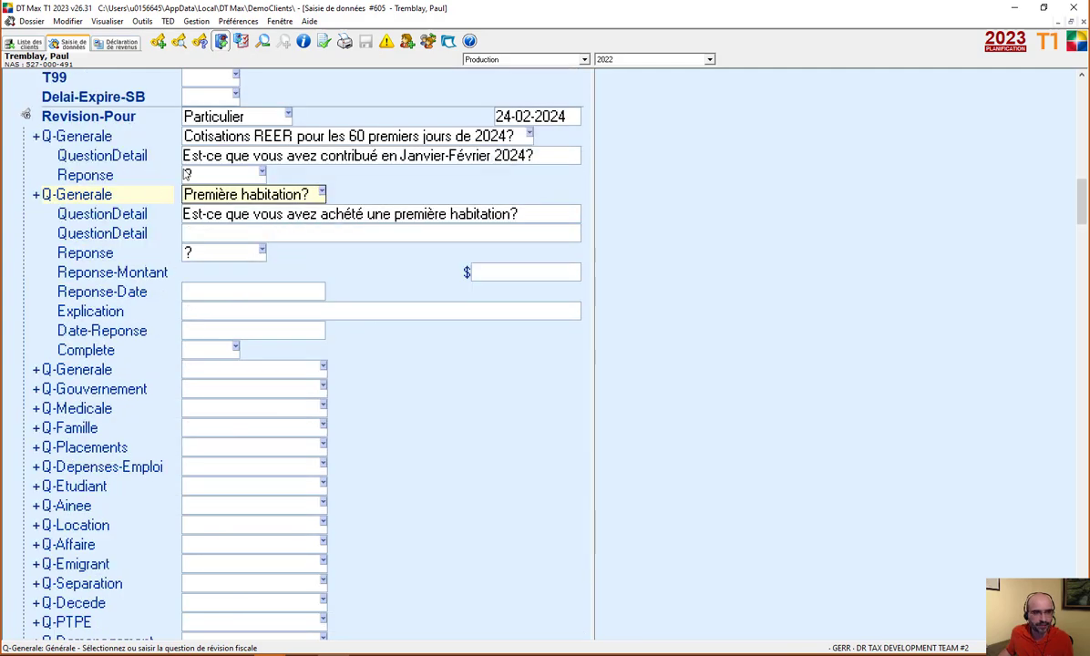
click(238, 253)
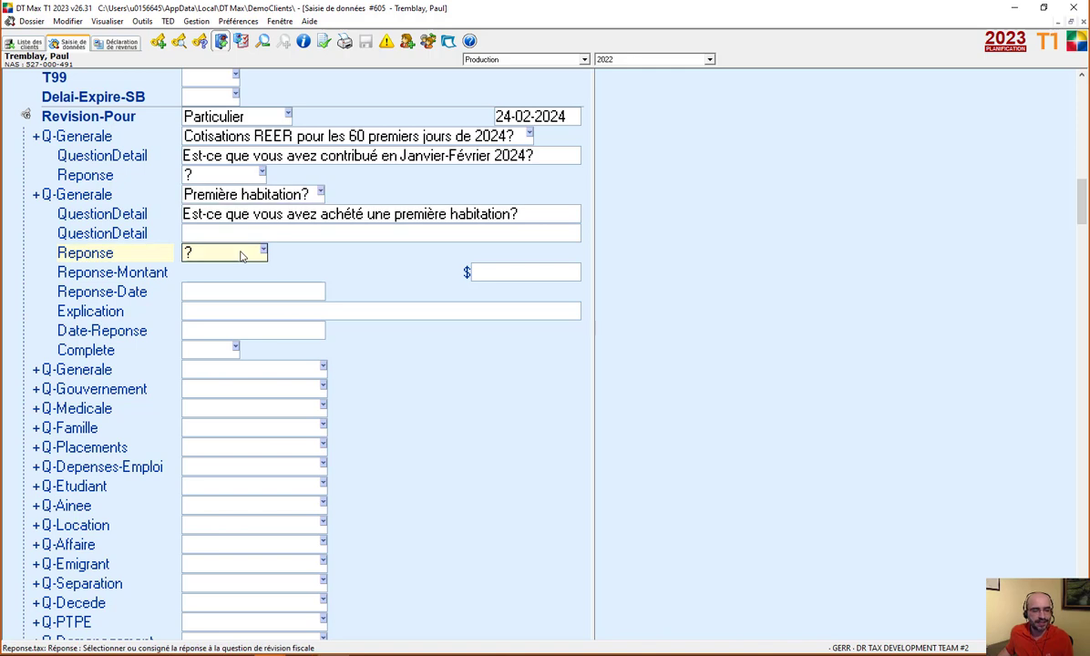
click(239, 254)
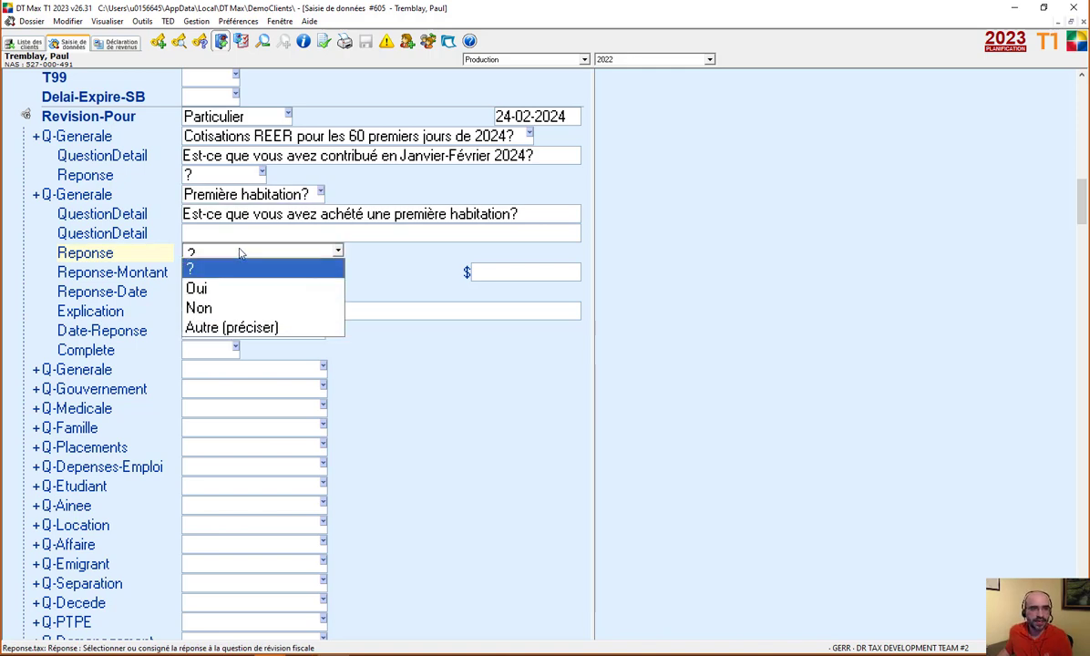
click(294, 290)
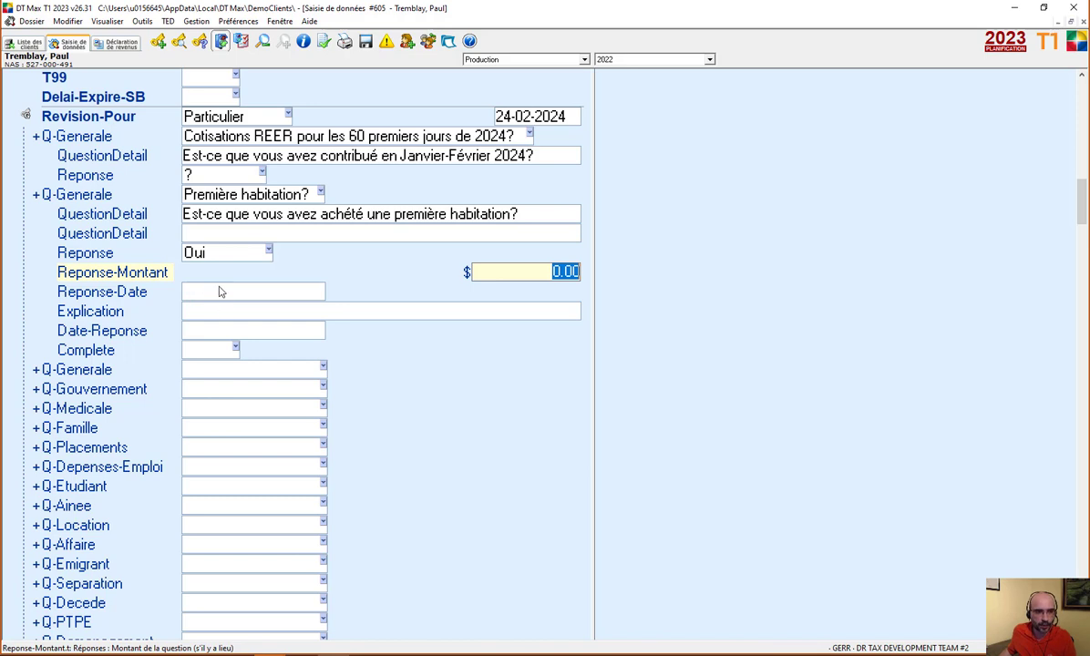
- Enter 26-02-2024 as the Reponse-Date of the "Première habitation?" question
click(219, 292)
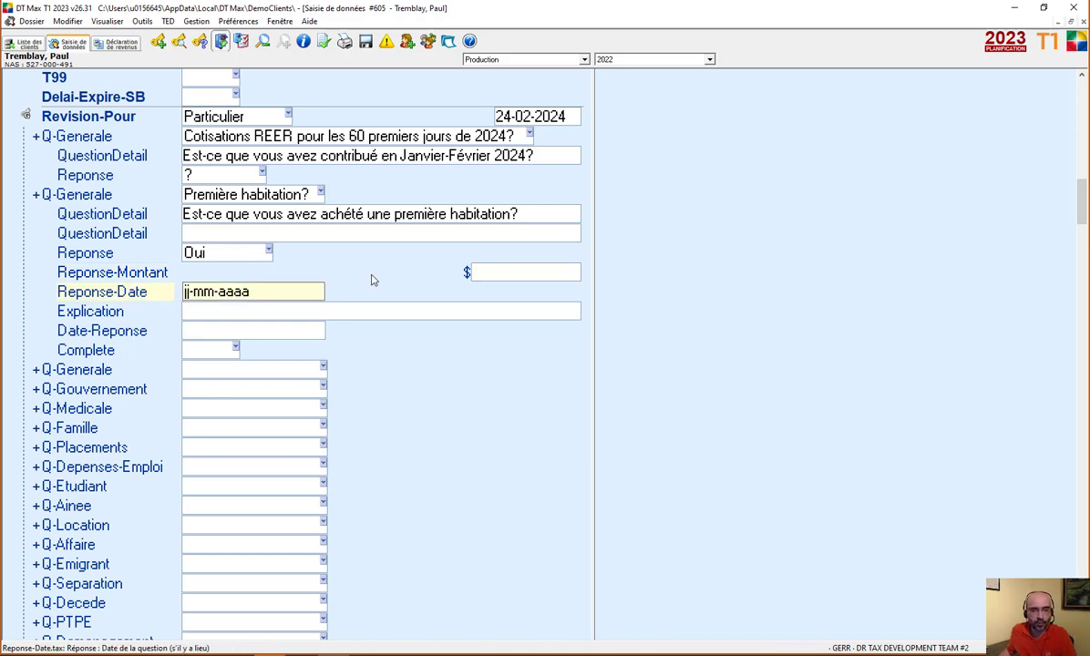
text(26-02-)
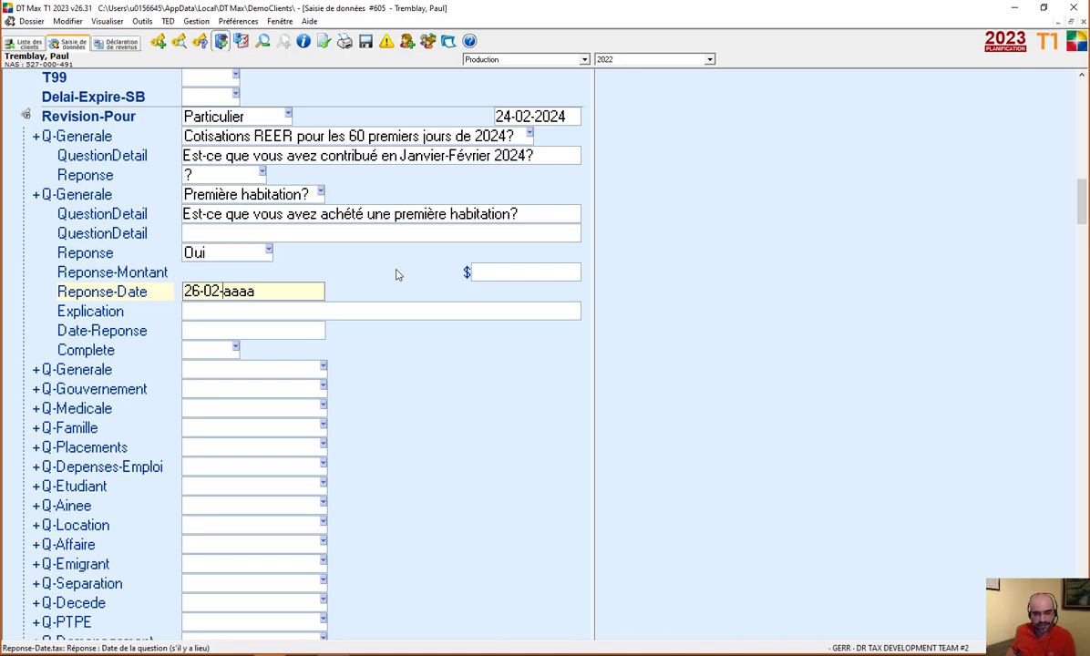
text(2024)
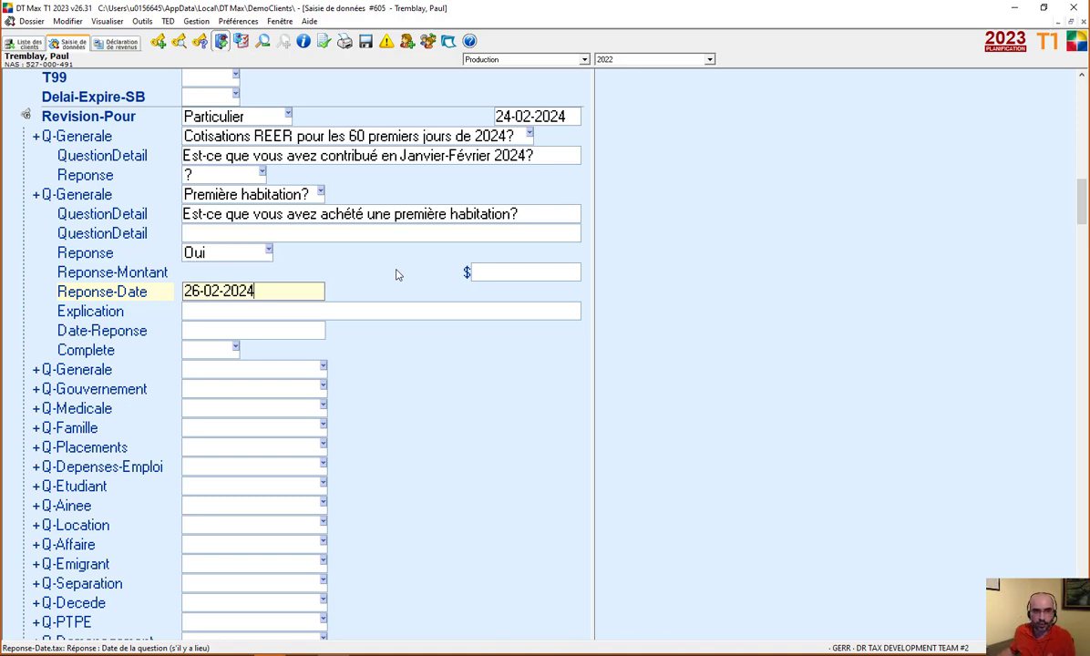
- Enter "Oui achat première habitation, admissible au crédit" as the Explication of the "Première habitation?" question
click(274, 315)
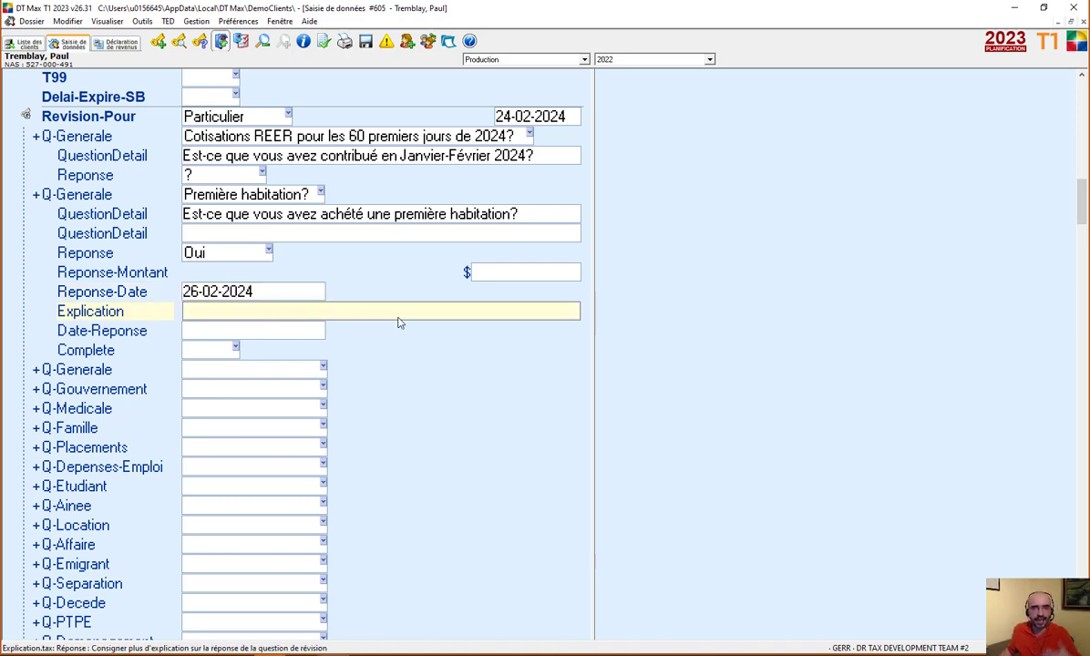
text(Ou)
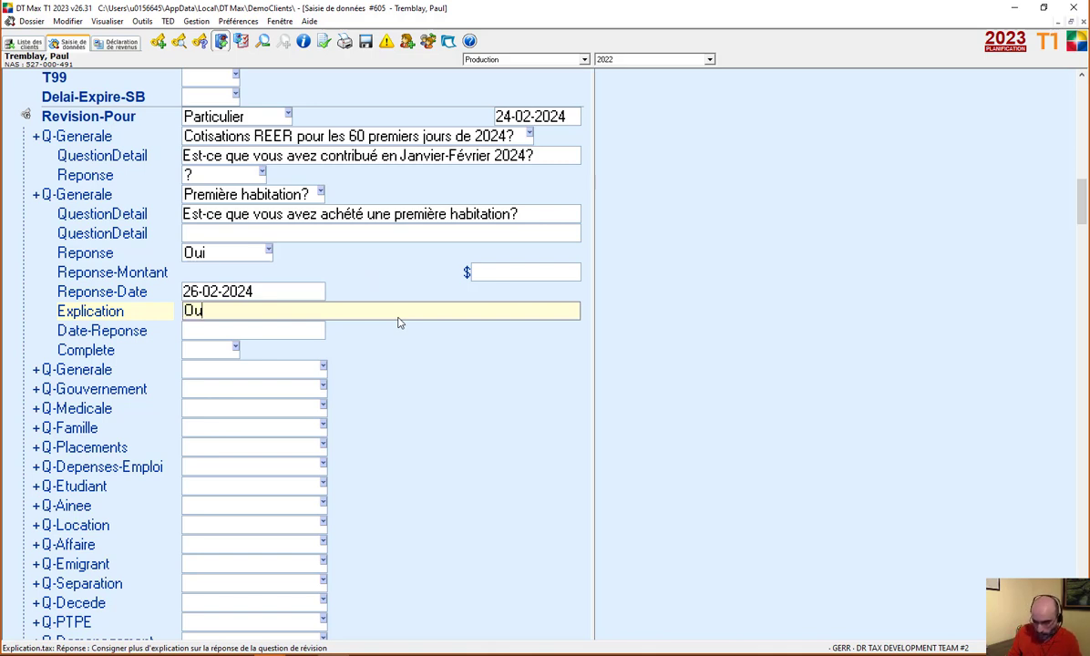
text(i acha)
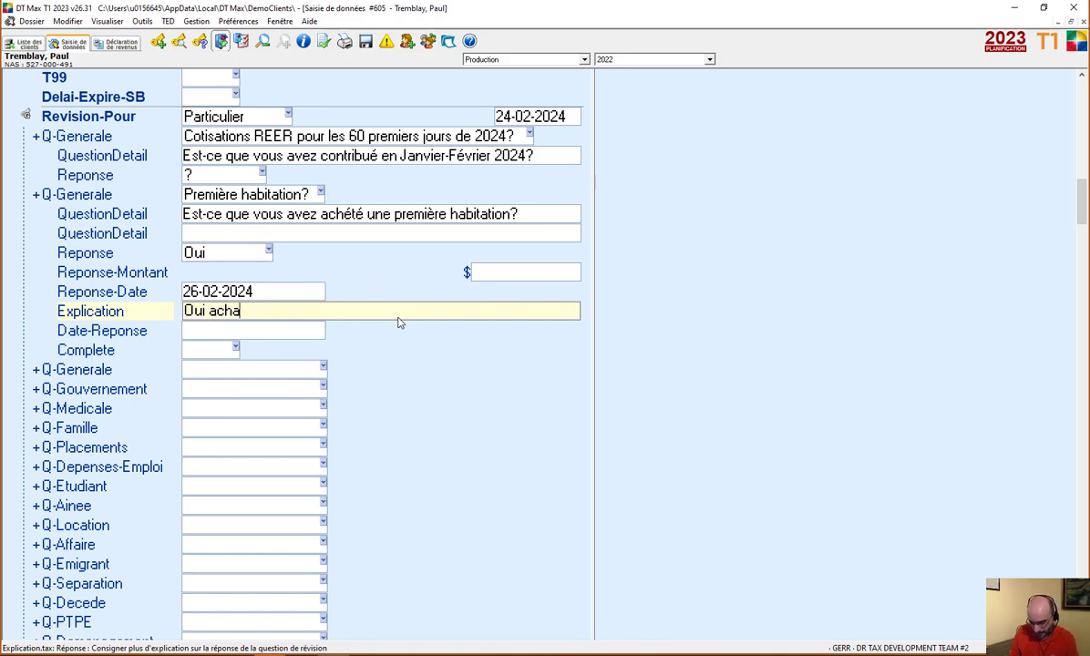
text(t première habitation, admi)
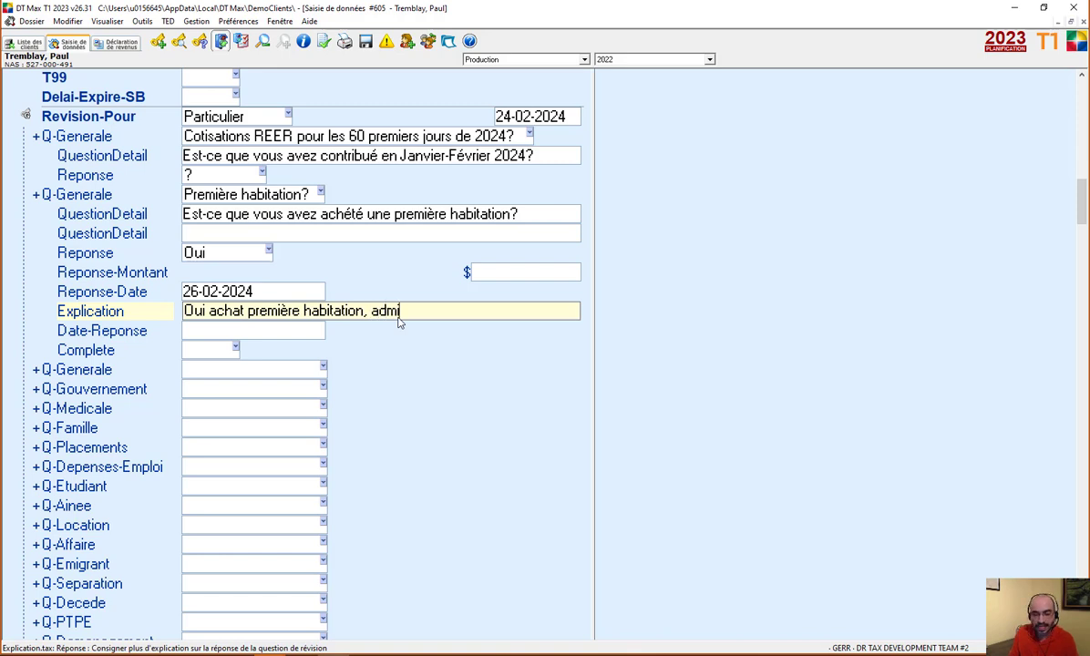
text(ssib)
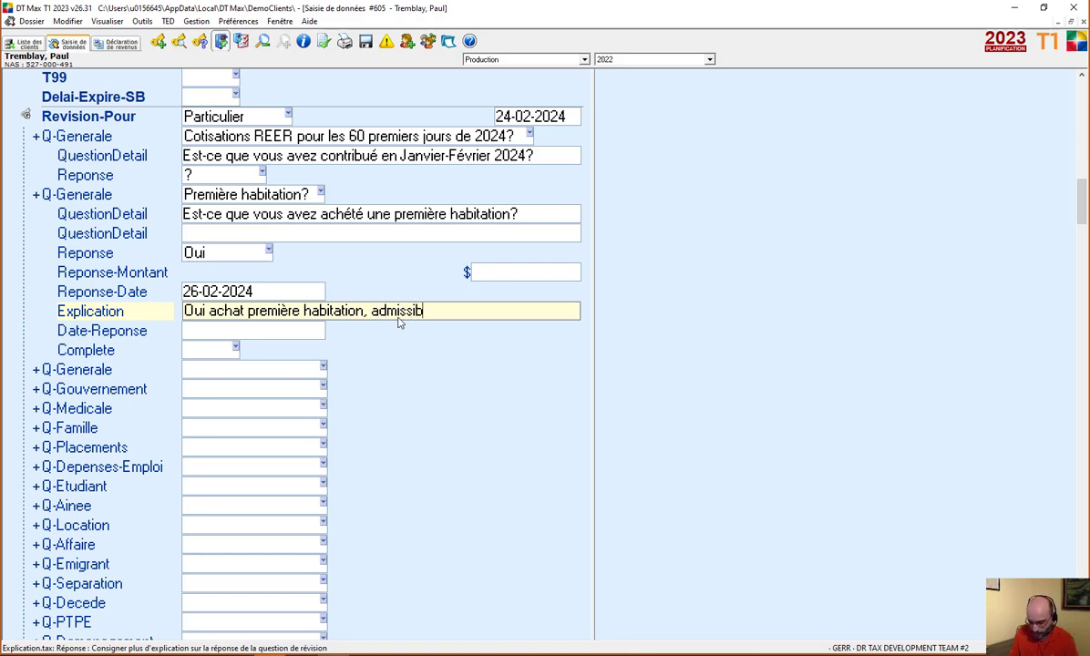
text(le au cré)
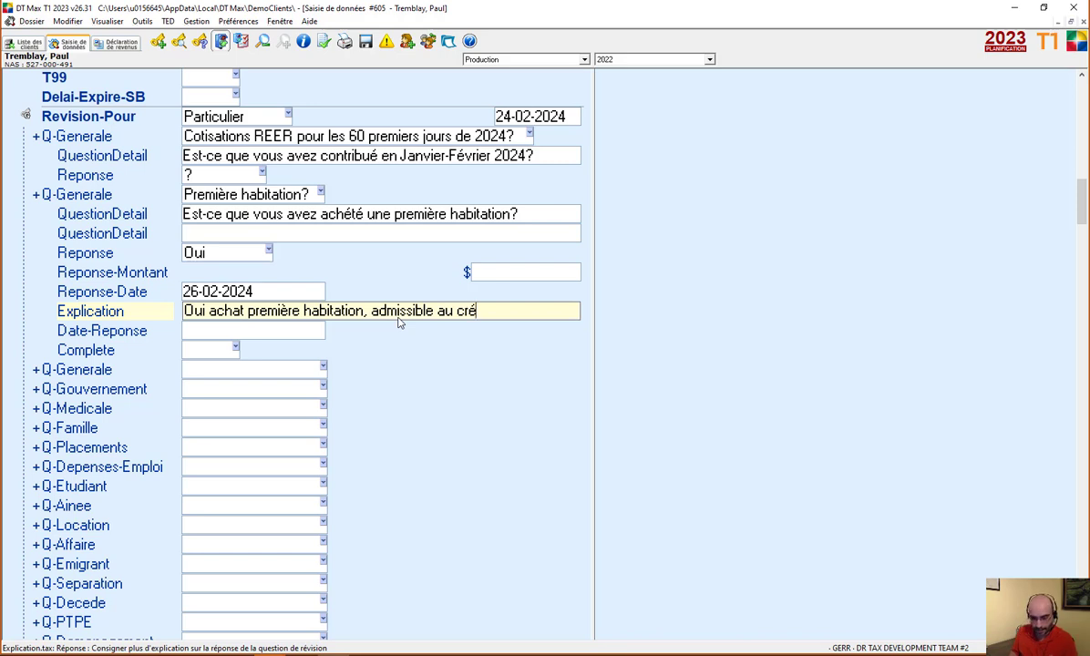
text(dit)
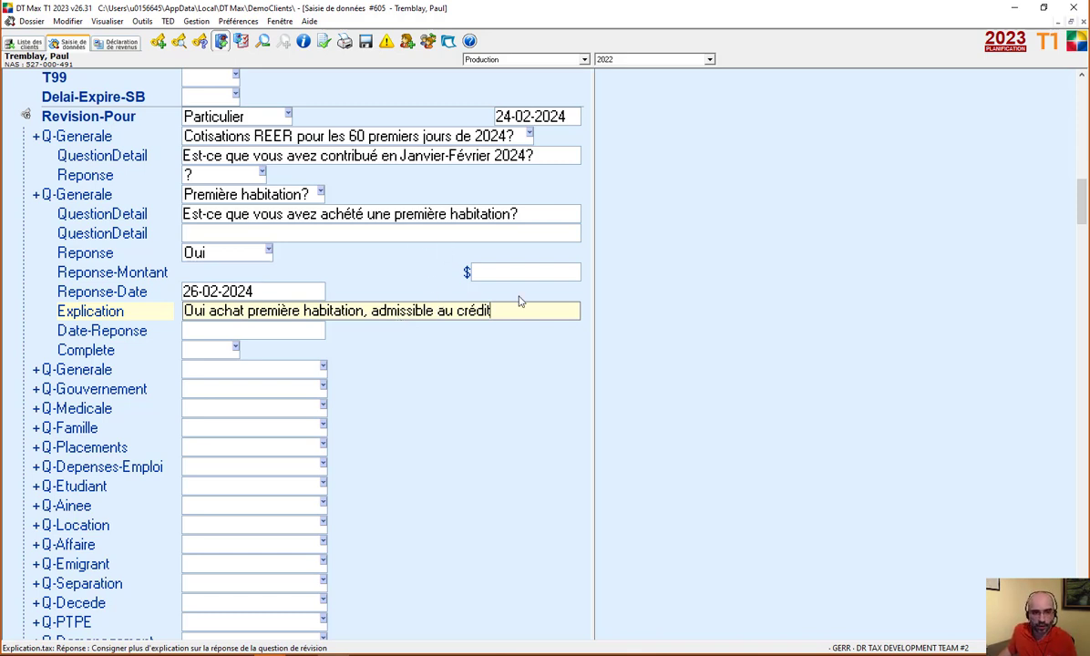
- Set Complete to "Oui" for the "Première habitation?" question and view the return's "Questions de révision - Complétées" page
click(269, 334)
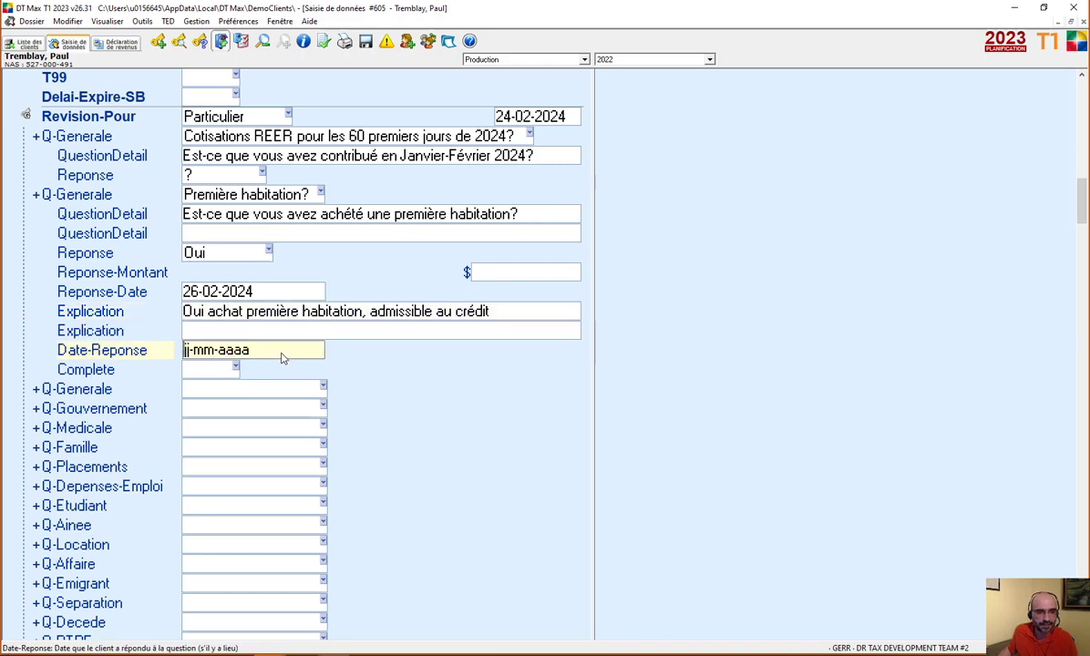
click(236, 368)
click(235, 370)
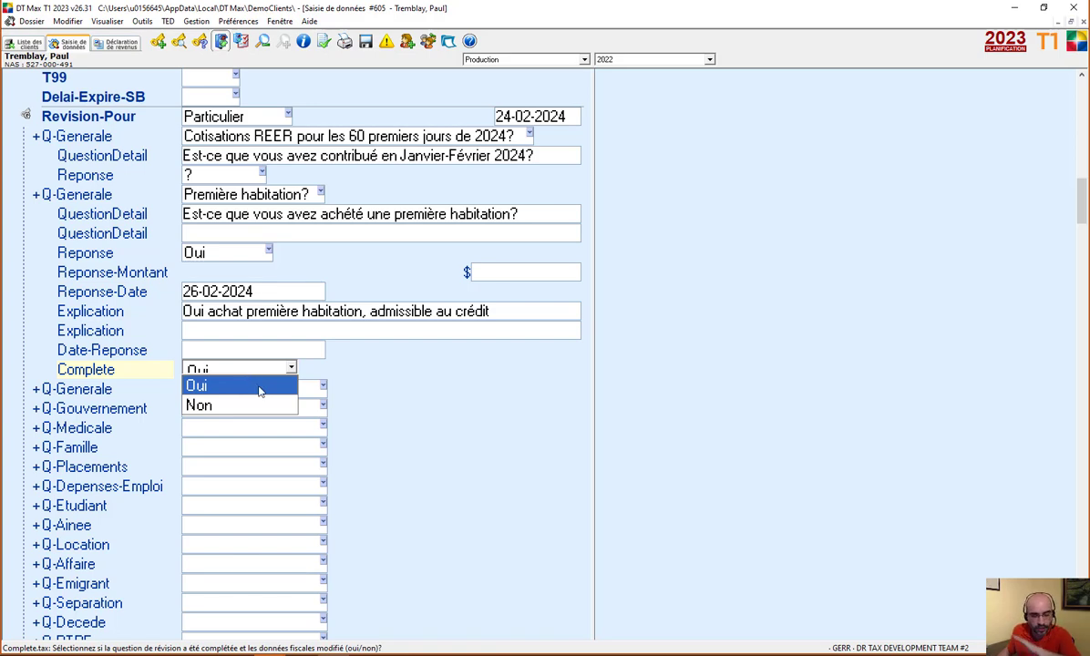
click(259, 388)
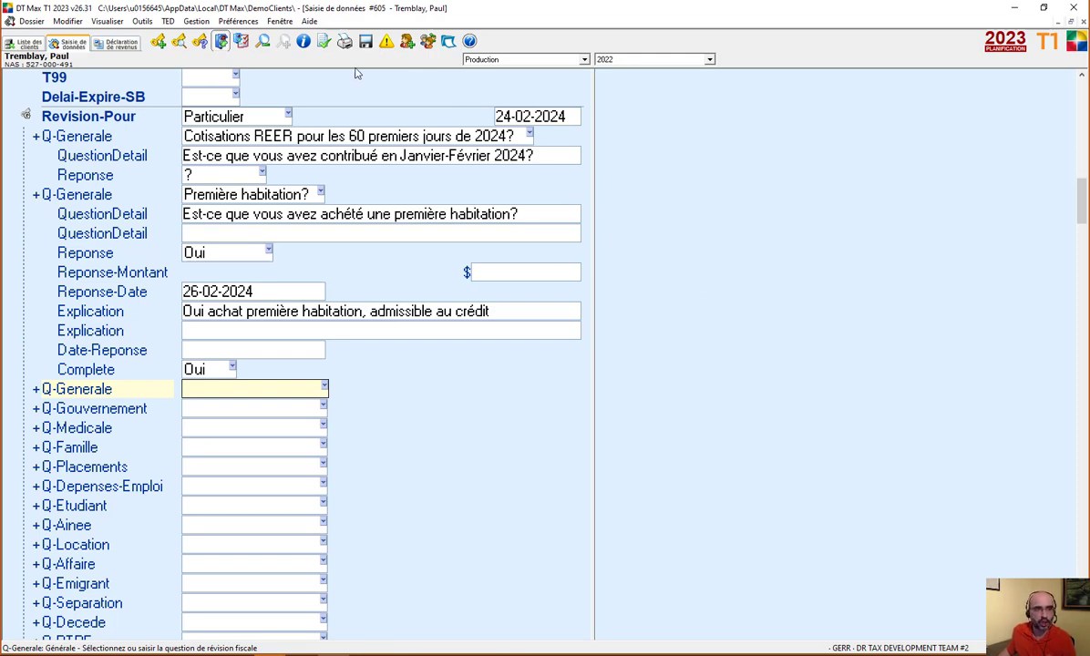
click(125, 47)
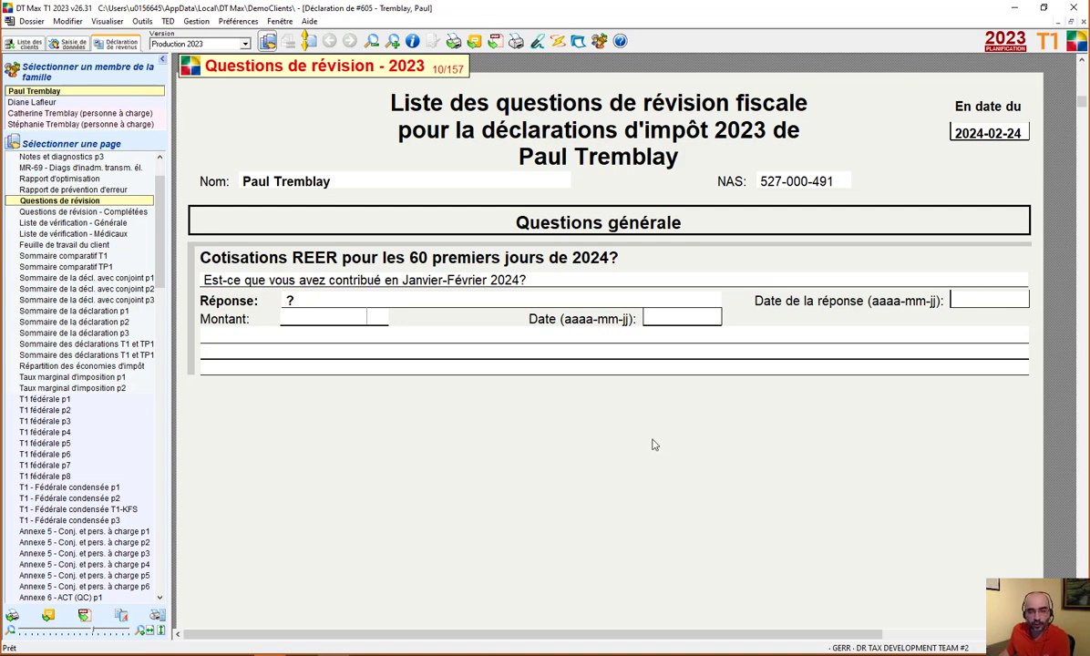
click(108, 212)
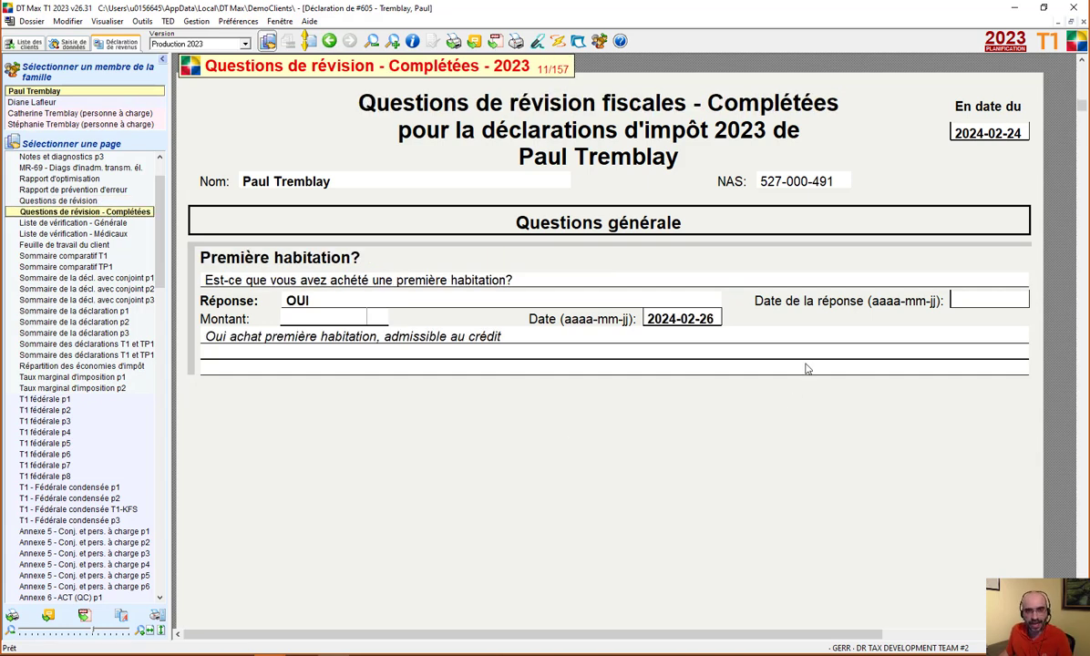
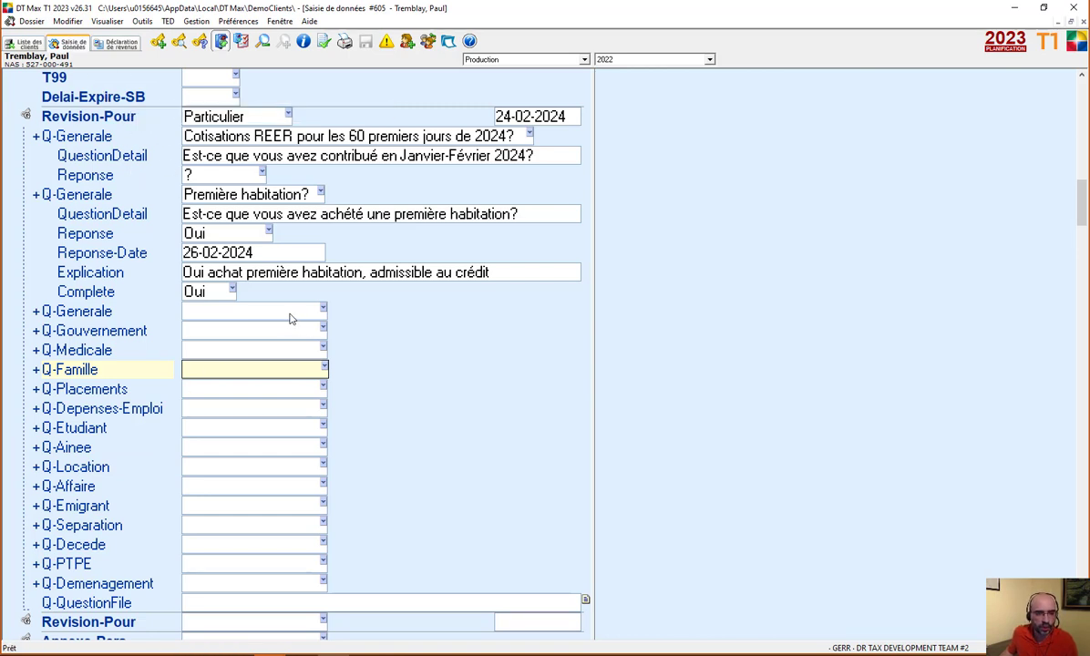
- Show the Revision-Pour keyword's question groups and examine the predefined questions available for the next empty Q-Generale entry
click(36, 191)
click(38, 199)
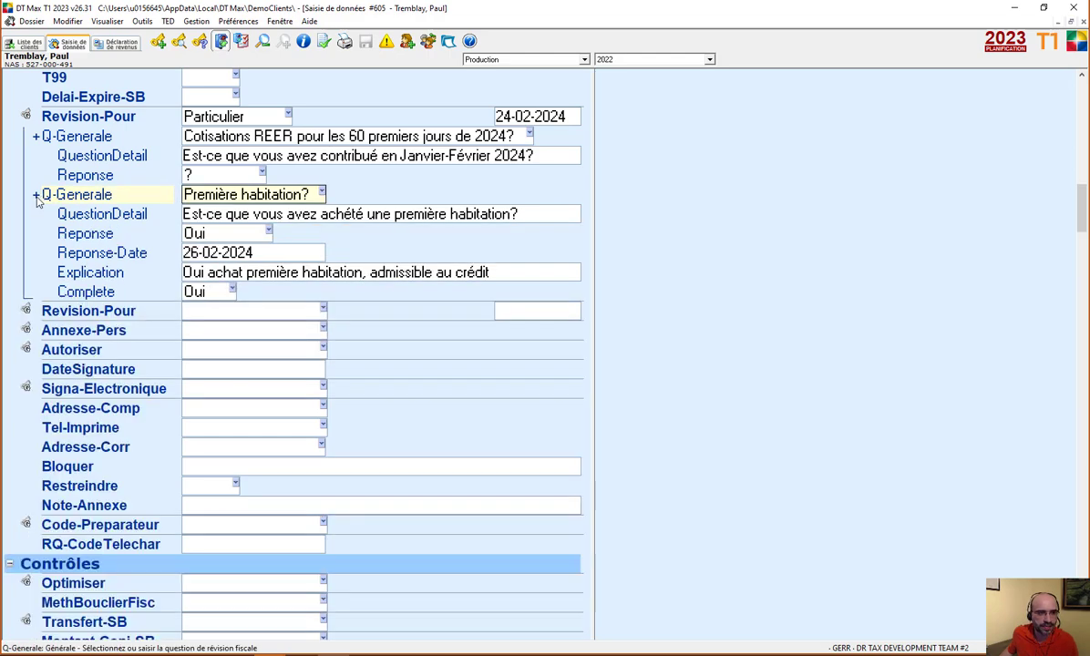
click(31, 119)
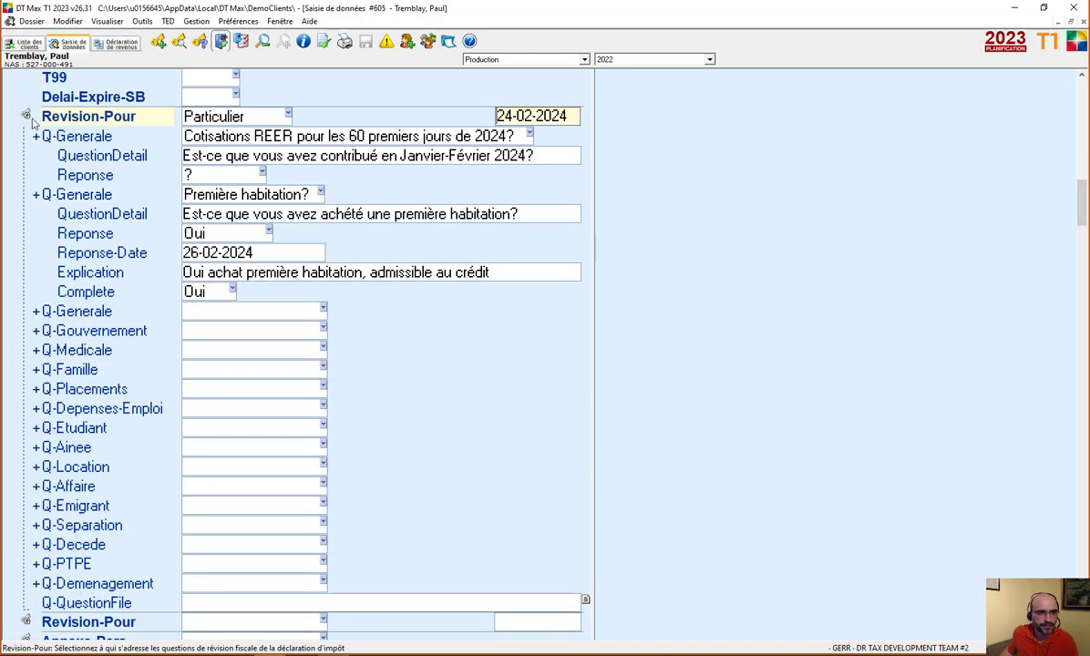
click(282, 310)
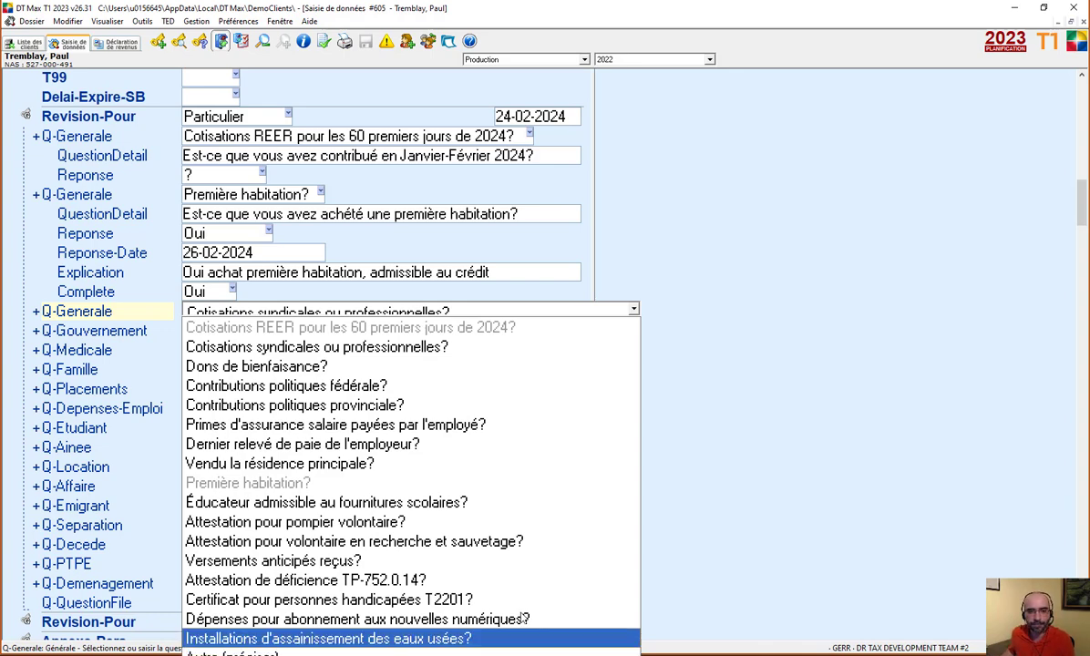
click(791, 322)
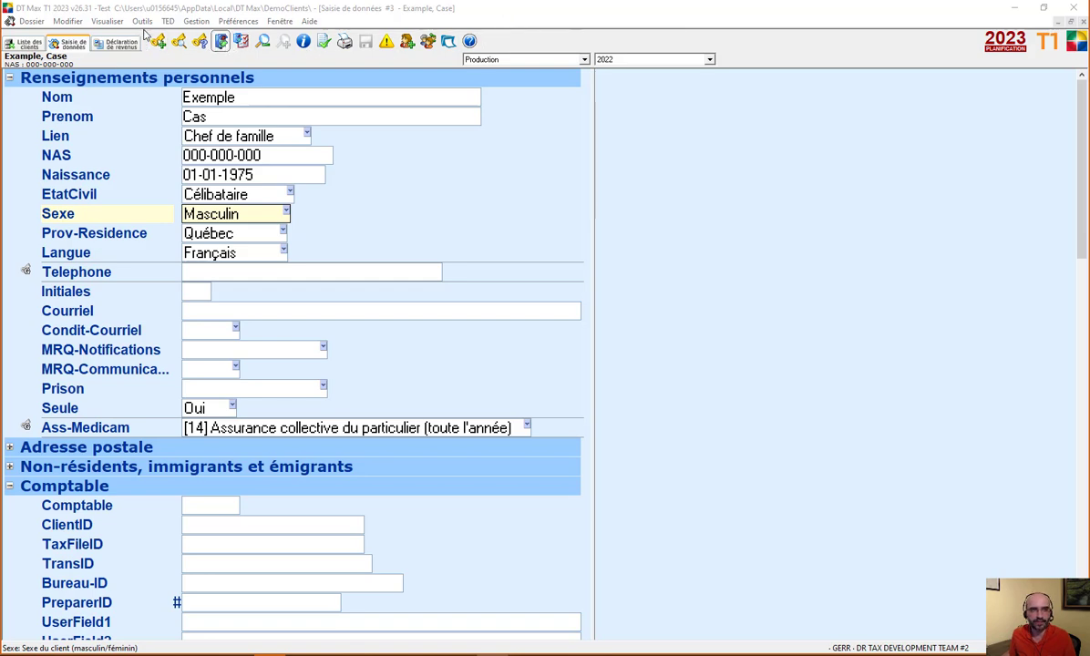
- Launch the DT Assistant pour lettre au client and open the French client letter template dt1wlet.23f
click(140, 23)
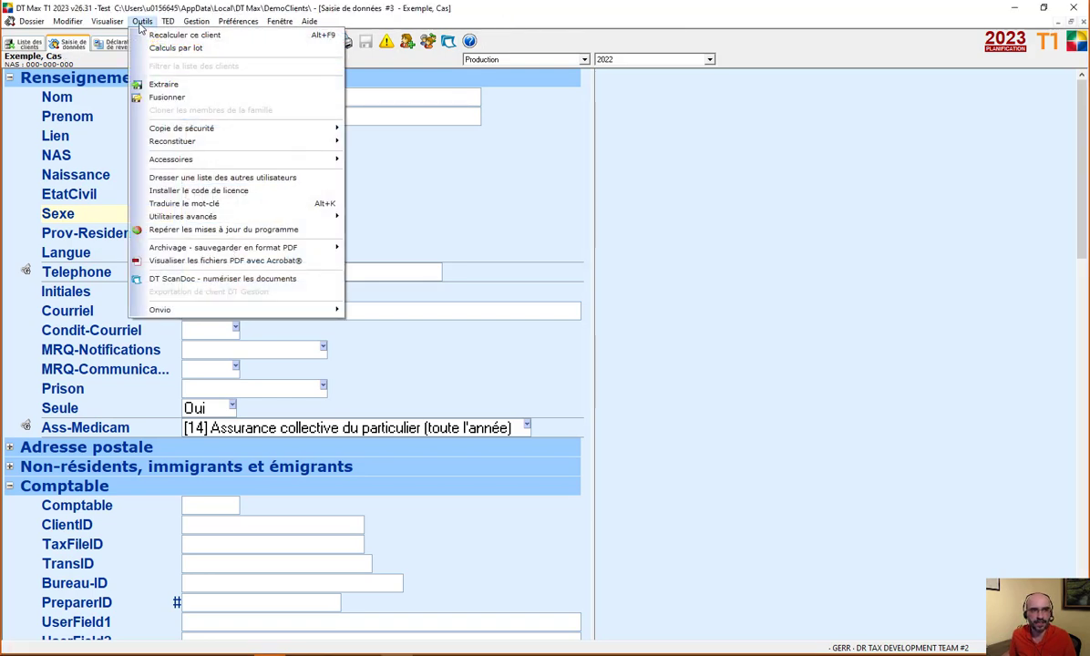
mouse_move(258, 221)
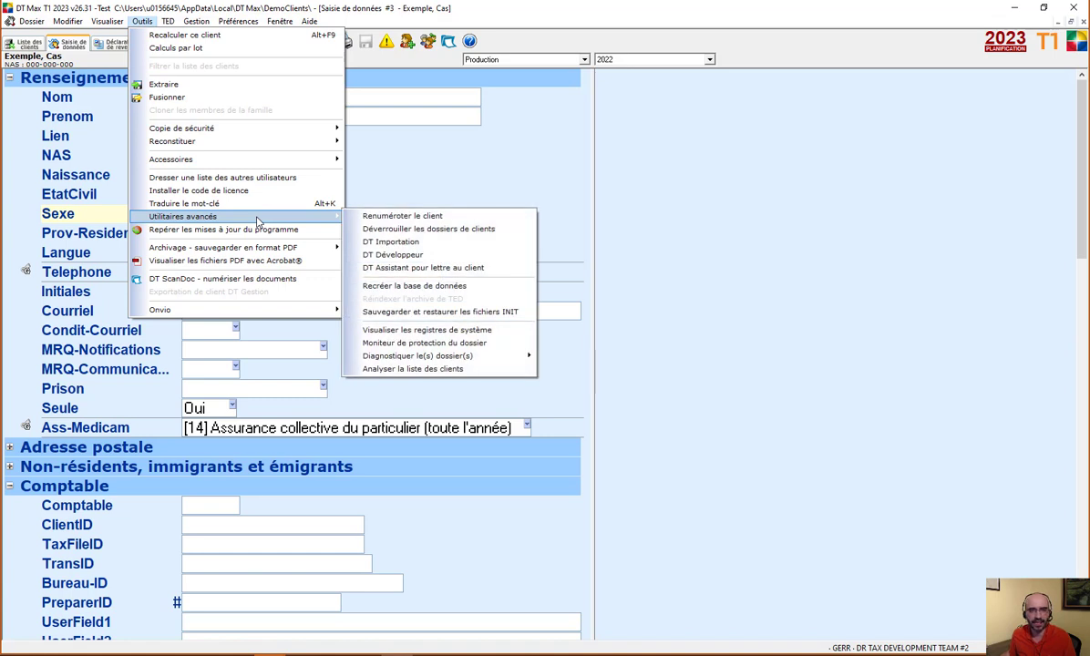
click(508, 273)
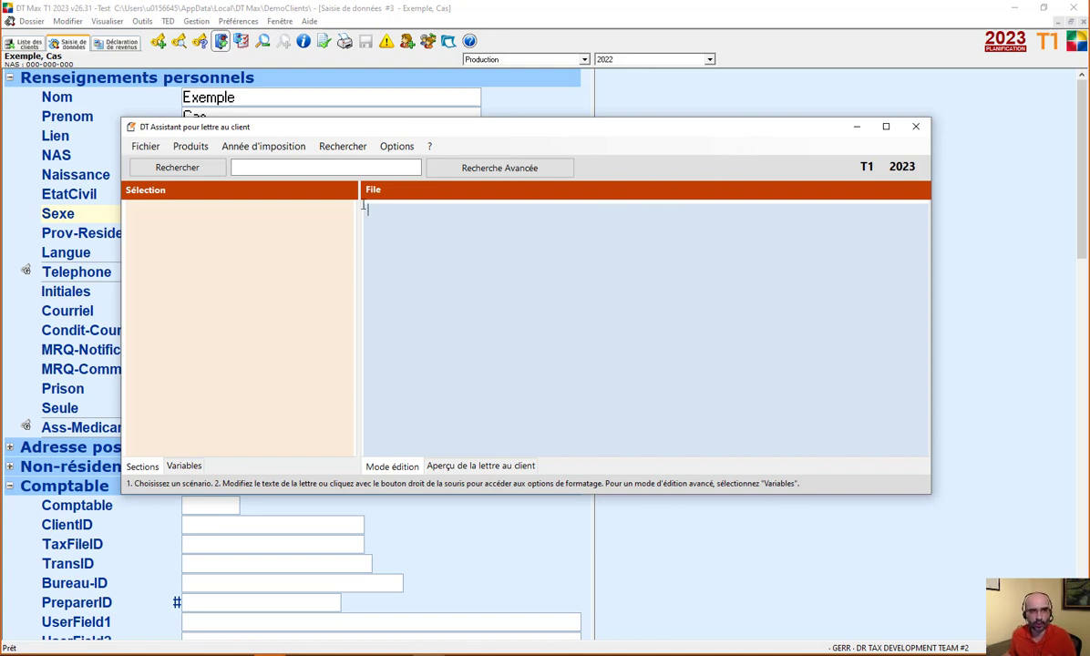
click(146, 147)
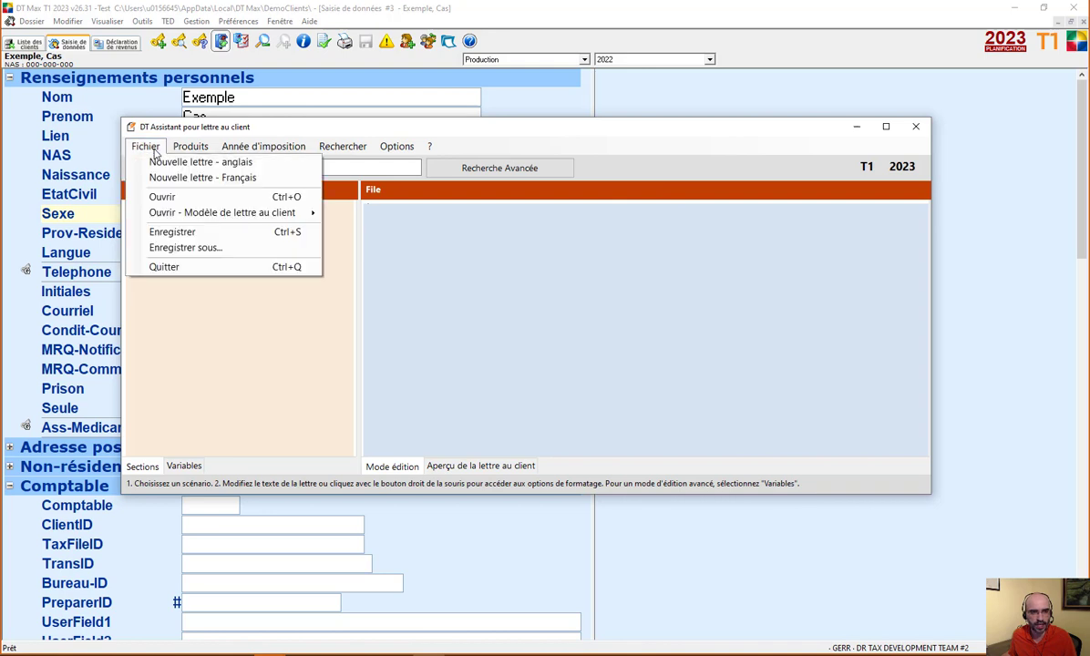
mouse_move(196, 216)
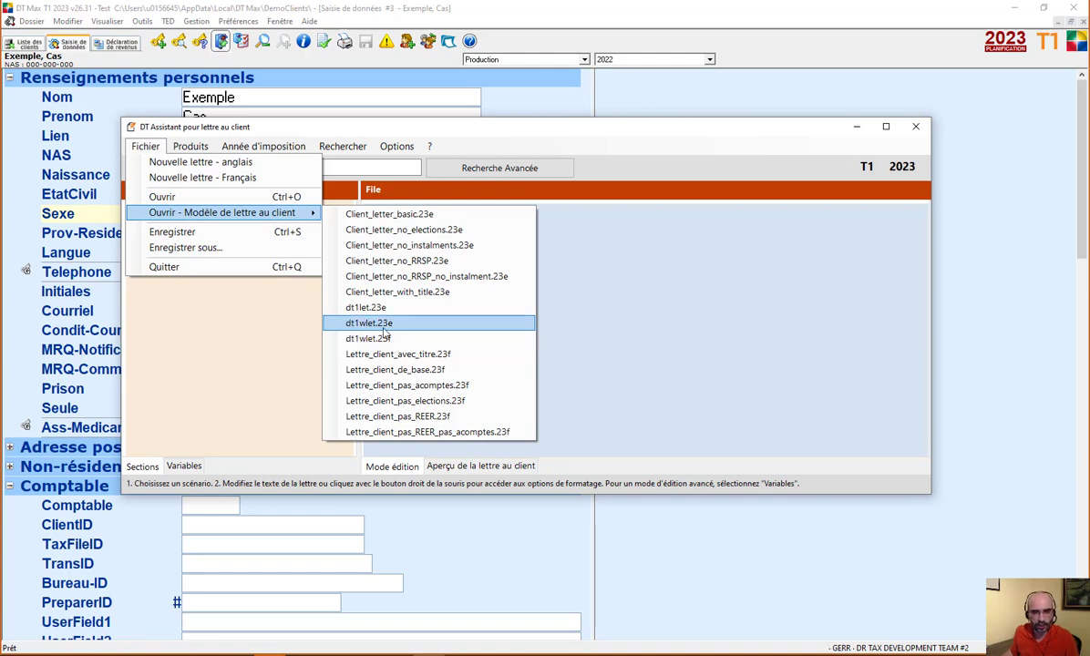
click(407, 341)
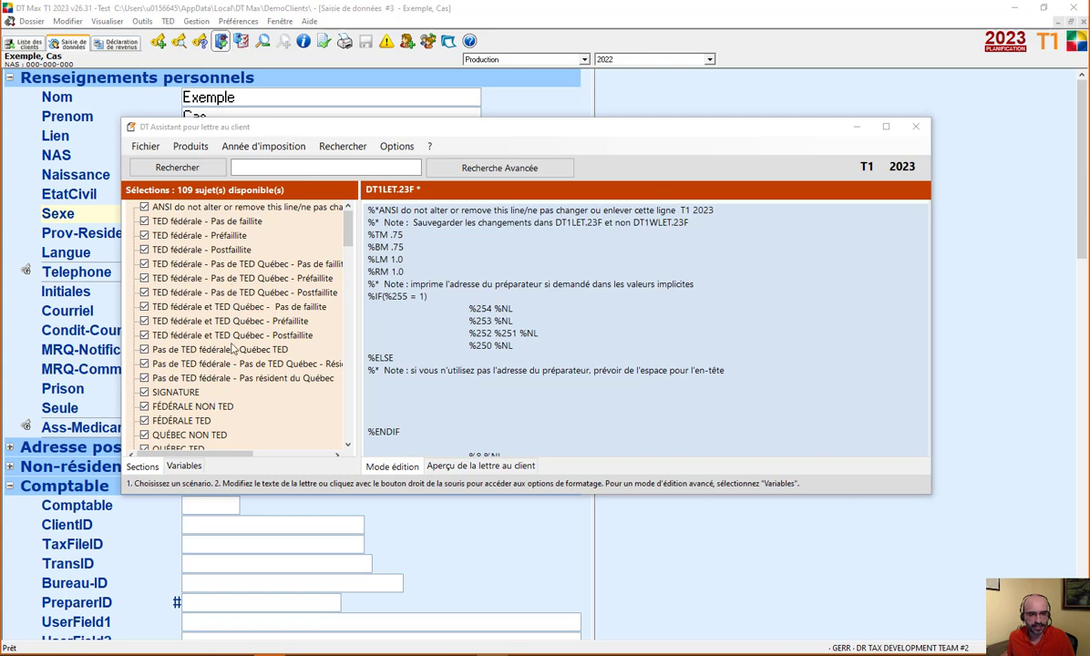
- Look through the letter's list of sections and jump to the text of the SIGNATURE section
drag(346, 223, 305, 215)
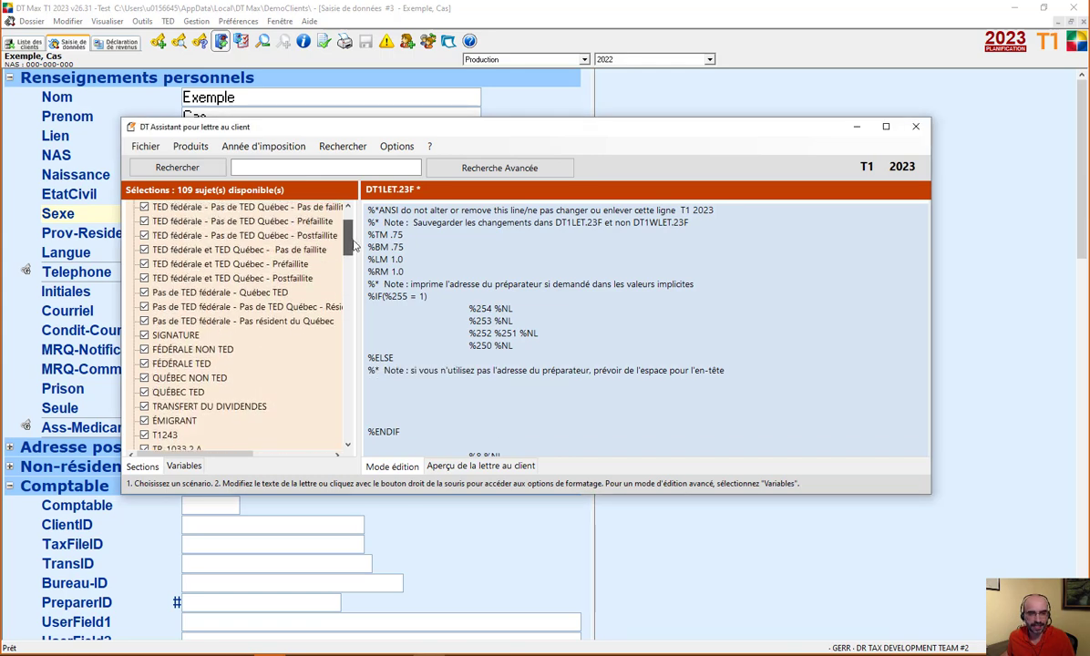
click(264, 207)
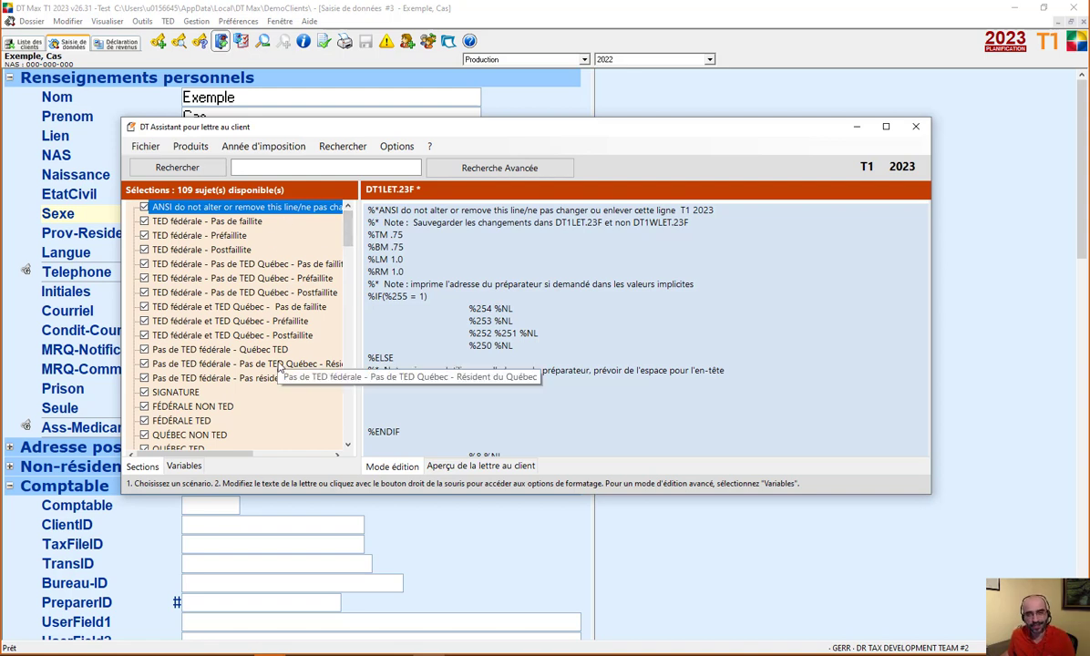
mouse_move(347, 219)
mouse_down()
mouse_move(343, 331)
mouse_move(346, 219)
mouse_up()
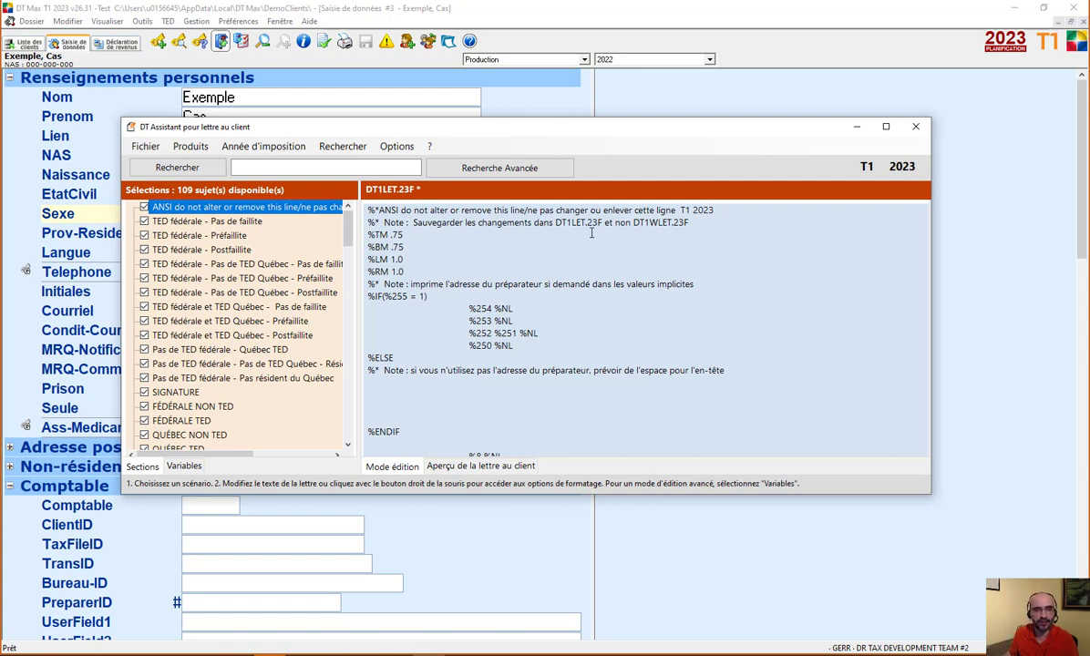
scroll(352, 237, down, 2)
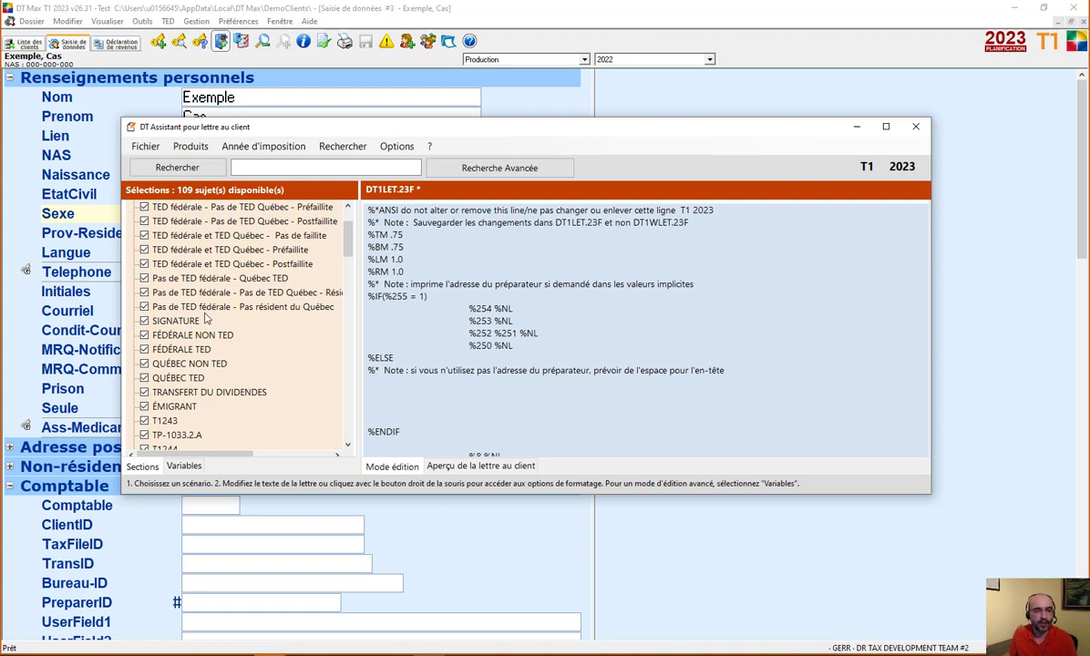
click(176, 321)
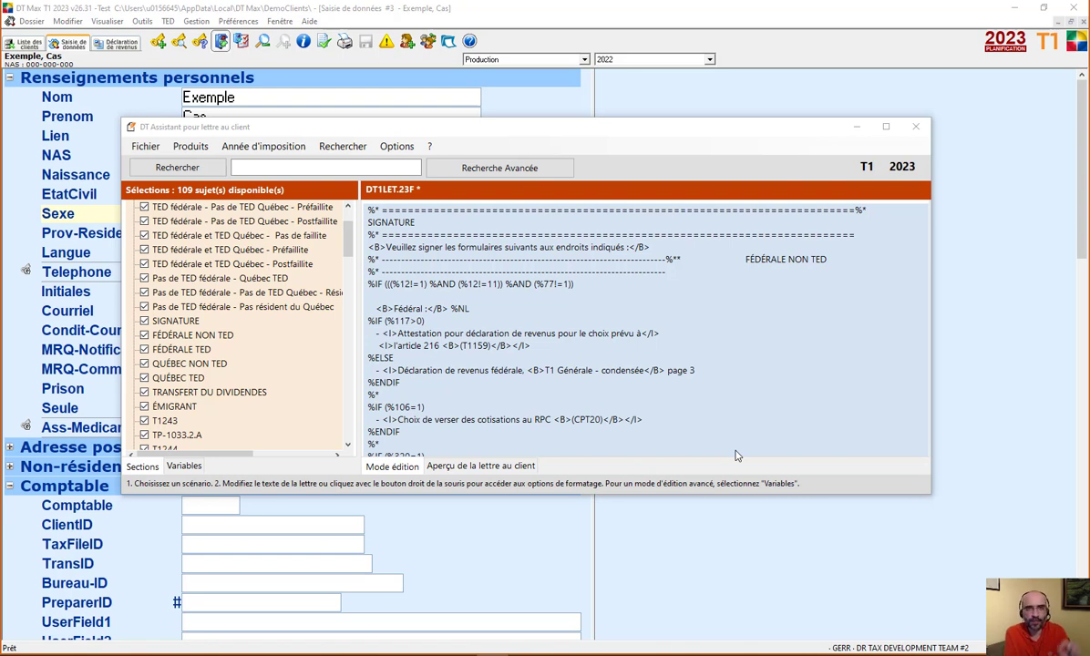
- Search the client letter for the variable %254 and go to its occurrence in the closing block
click(374, 169)
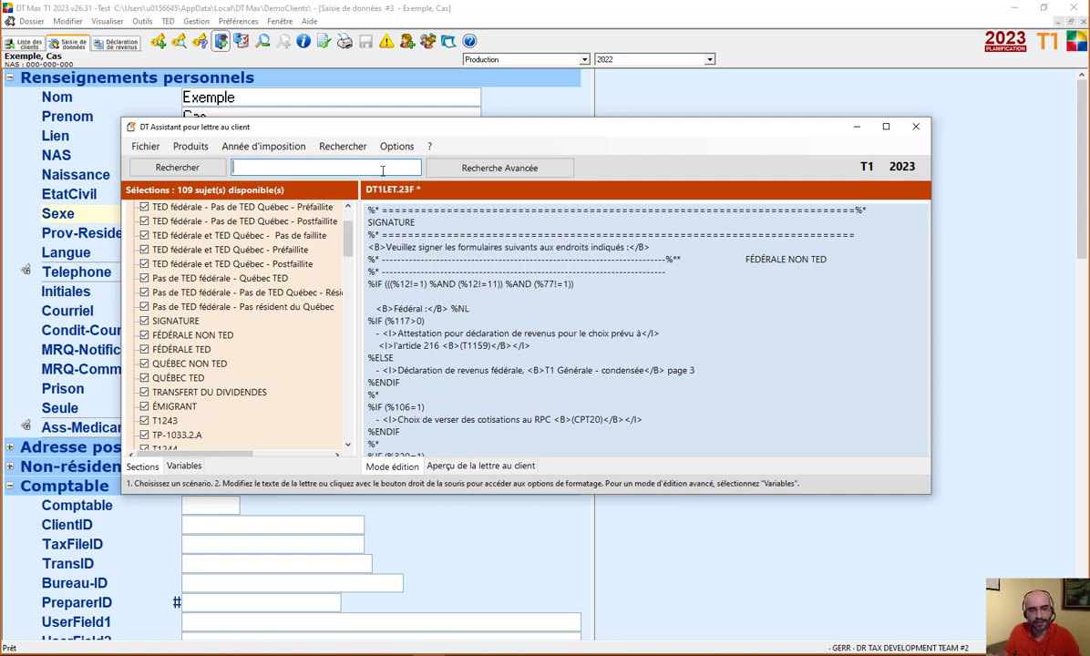
text(%254)
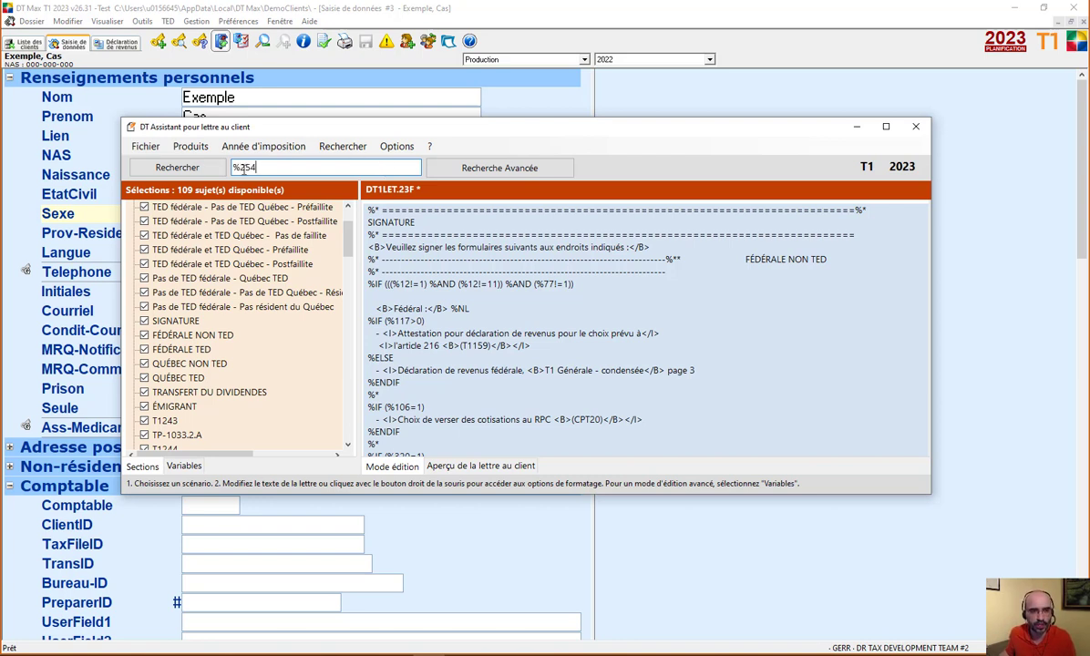
click(193, 161)
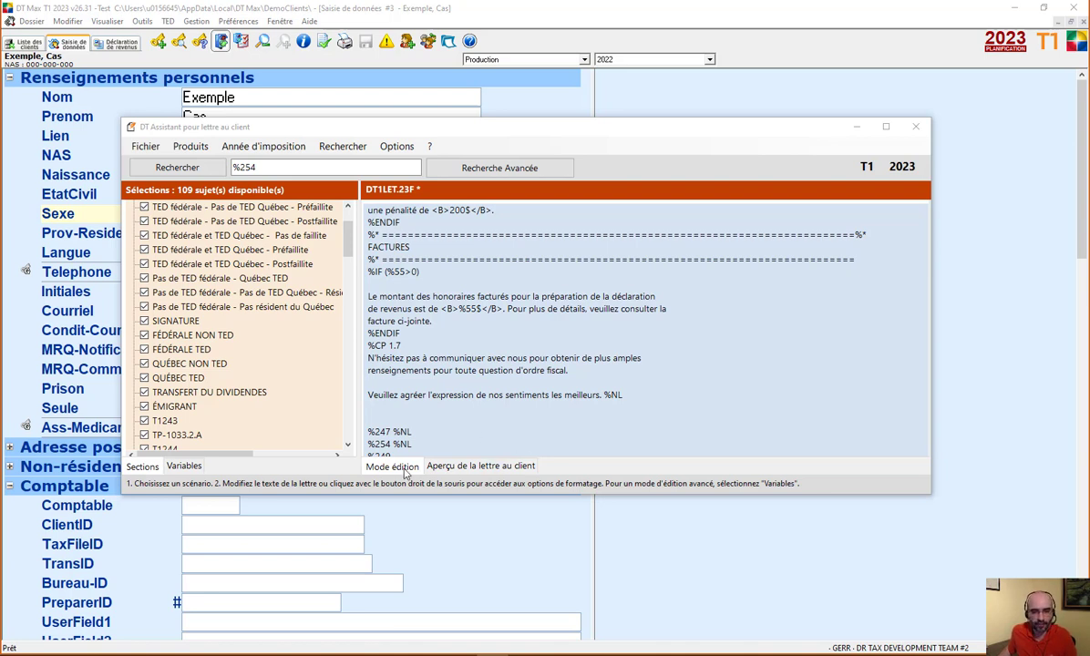
click(371, 445)
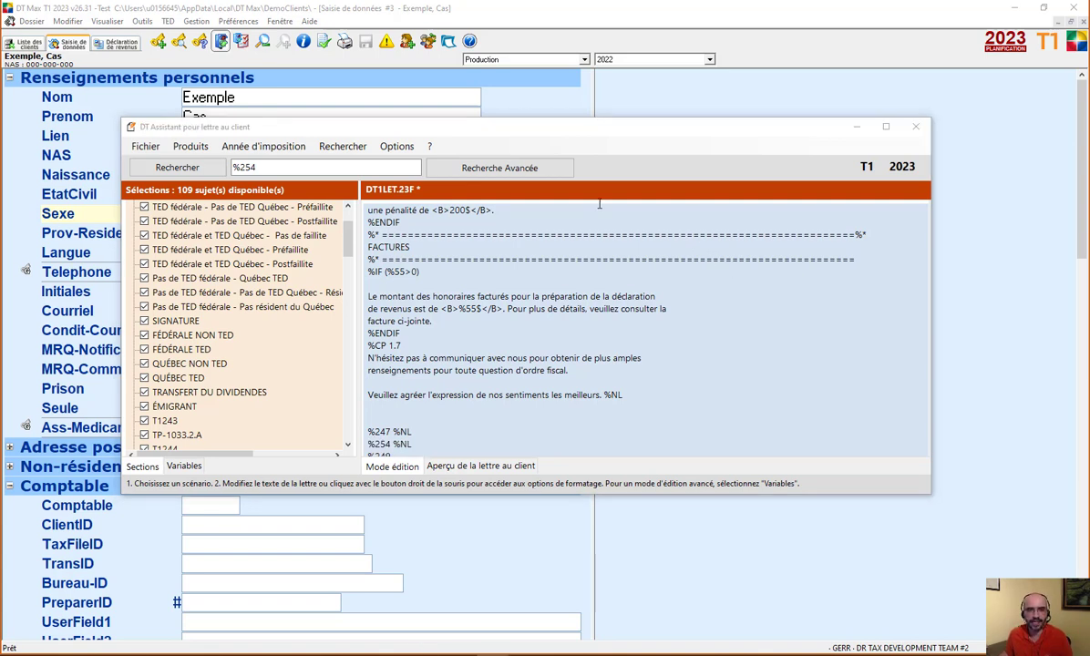
- Run an advanced search of the current letter document for "Intérêt"
click(516, 169)
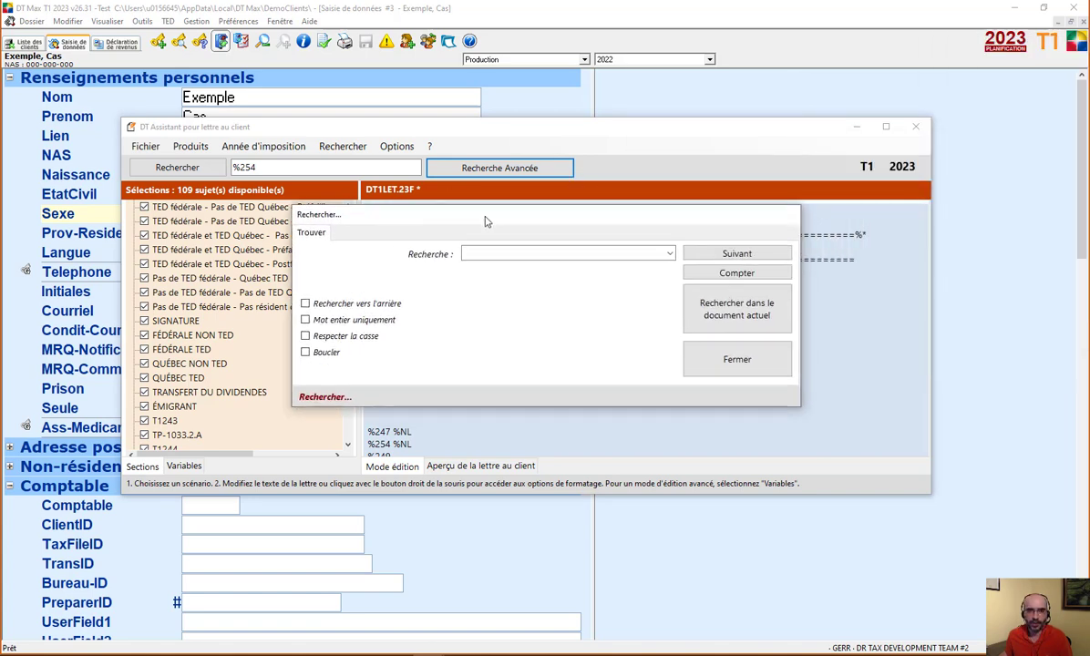
click(543, 252)
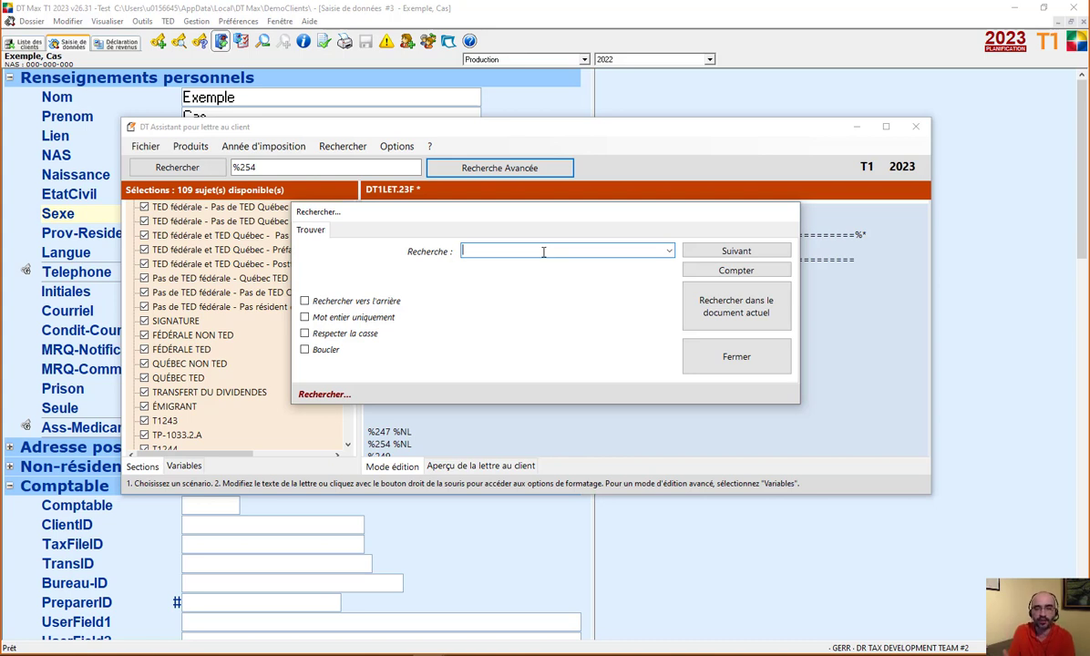
text(Int)
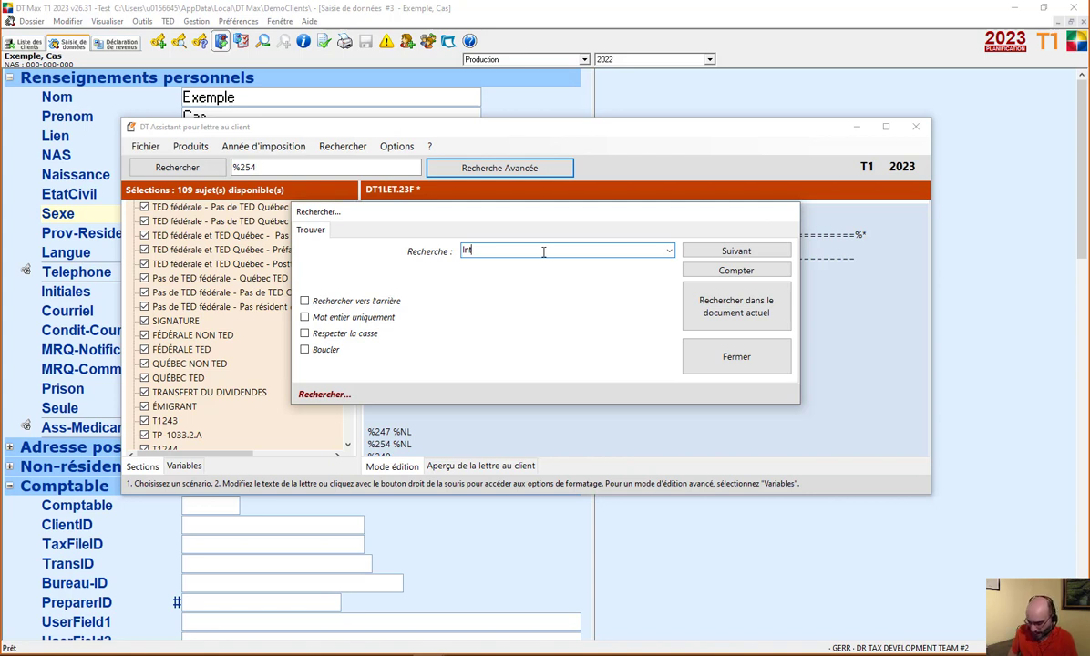
text(érê)
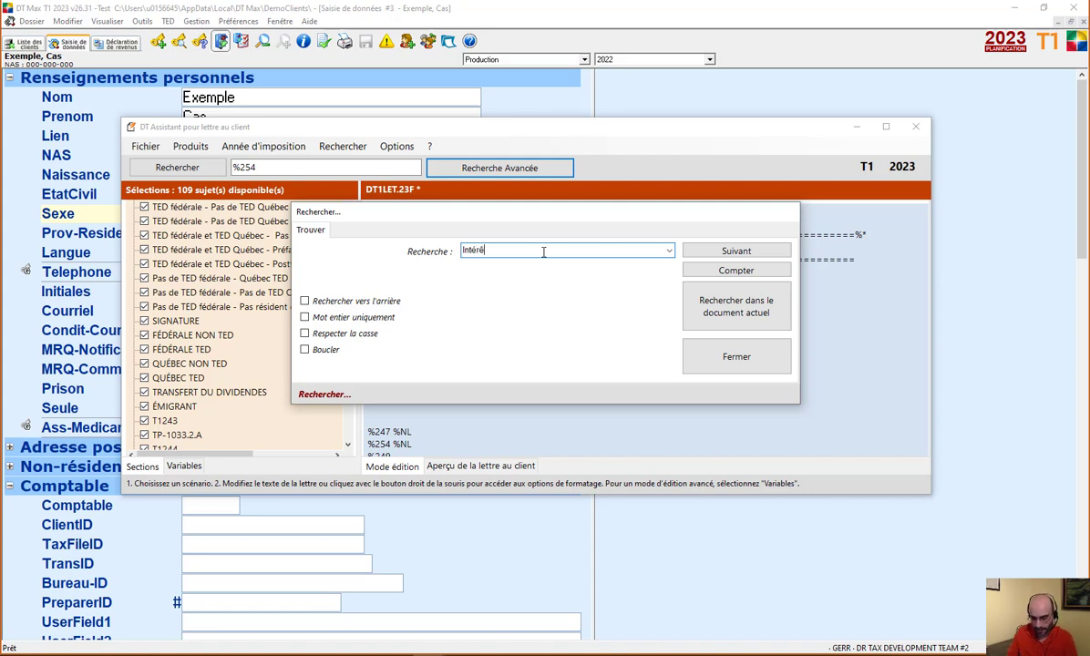
text(t)
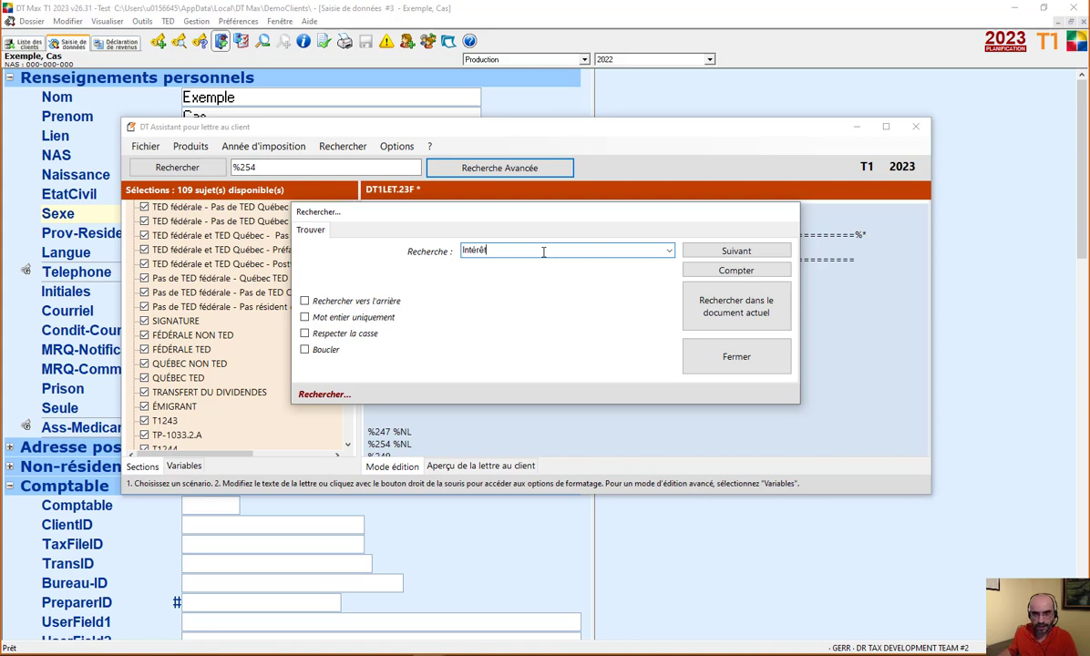
click(737, 308)
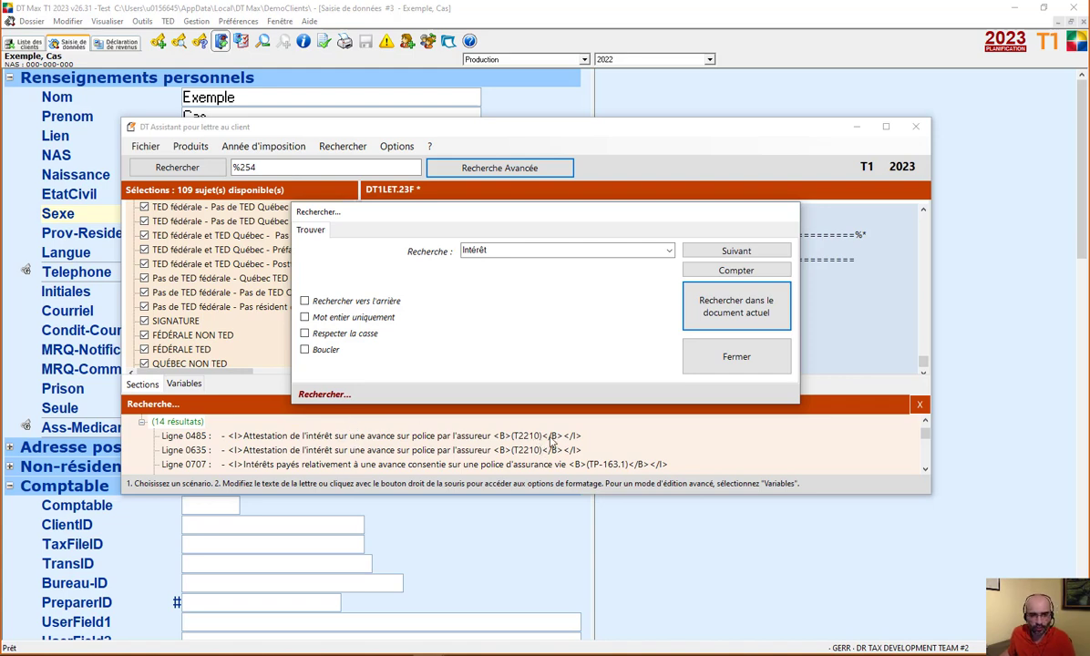
- Look through the lines found for "Intérêt", and close the advanced search and its results
scroll(551, 441, down, 5)
scroll(550, 441, up, 6)
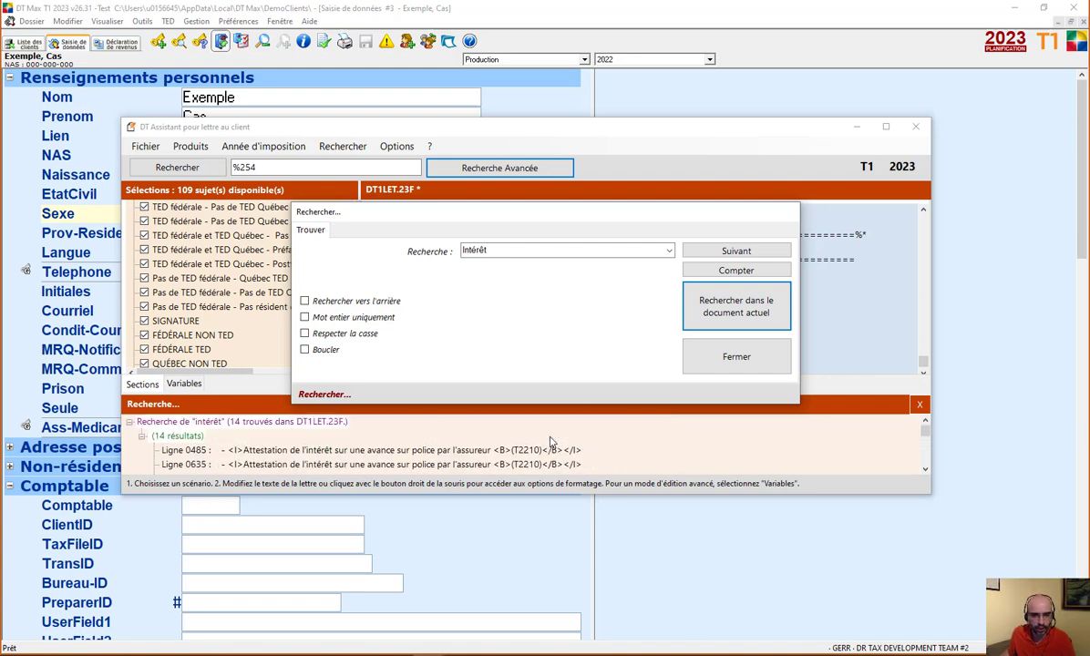
click(446, 453)
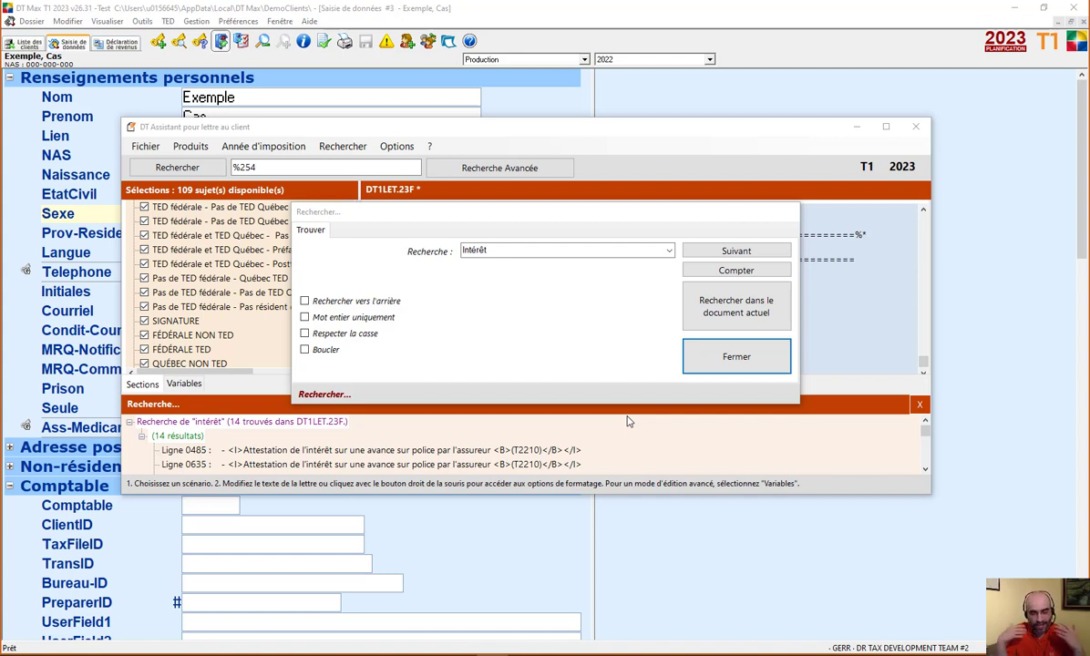
click(759, 361)
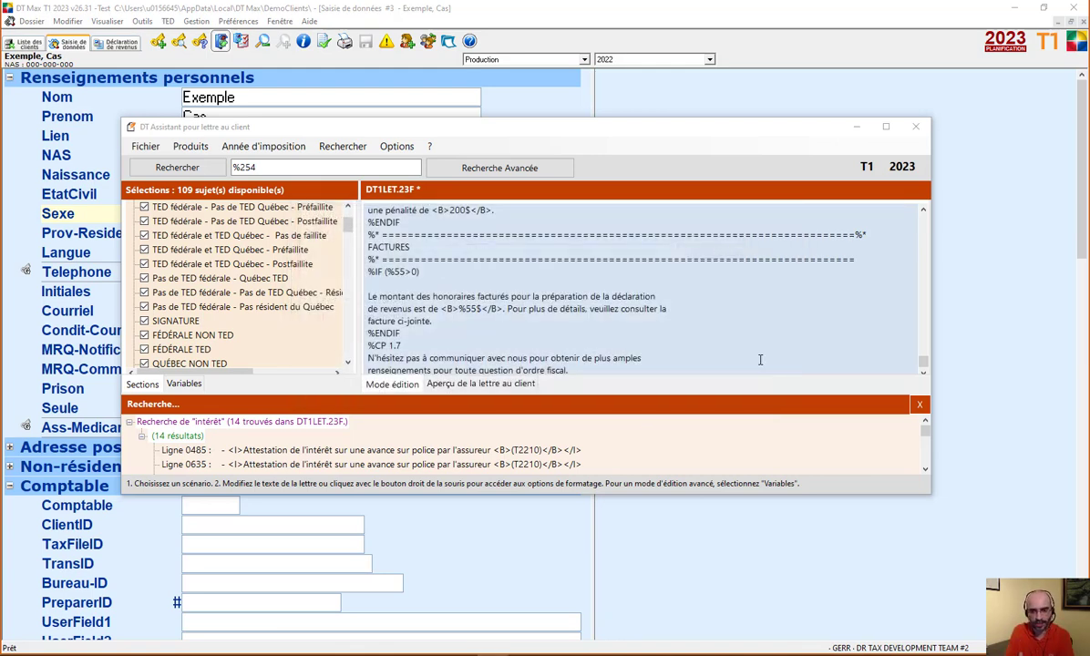
click(921, 407)
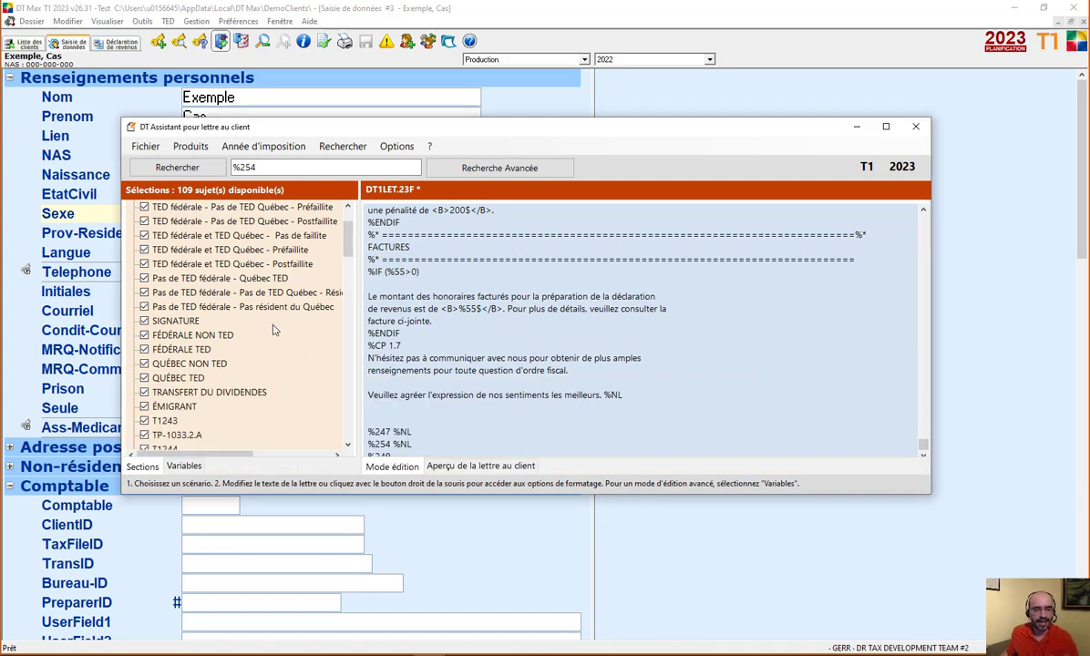
- Go to the FÉDÉRALE NON TED section and insert three blank lines below the SIGNATURE heading, before the "Veuillez signer" sentence
click(211, 337)
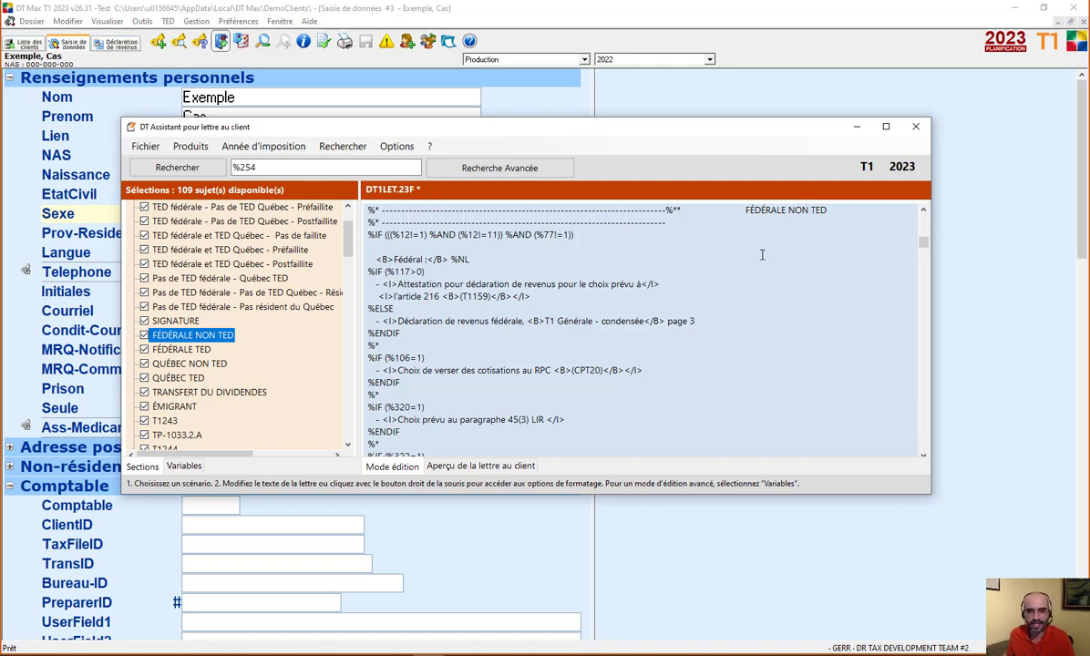
scroll(759, 257, up, 2)
scroll(761, 255, up, 1)
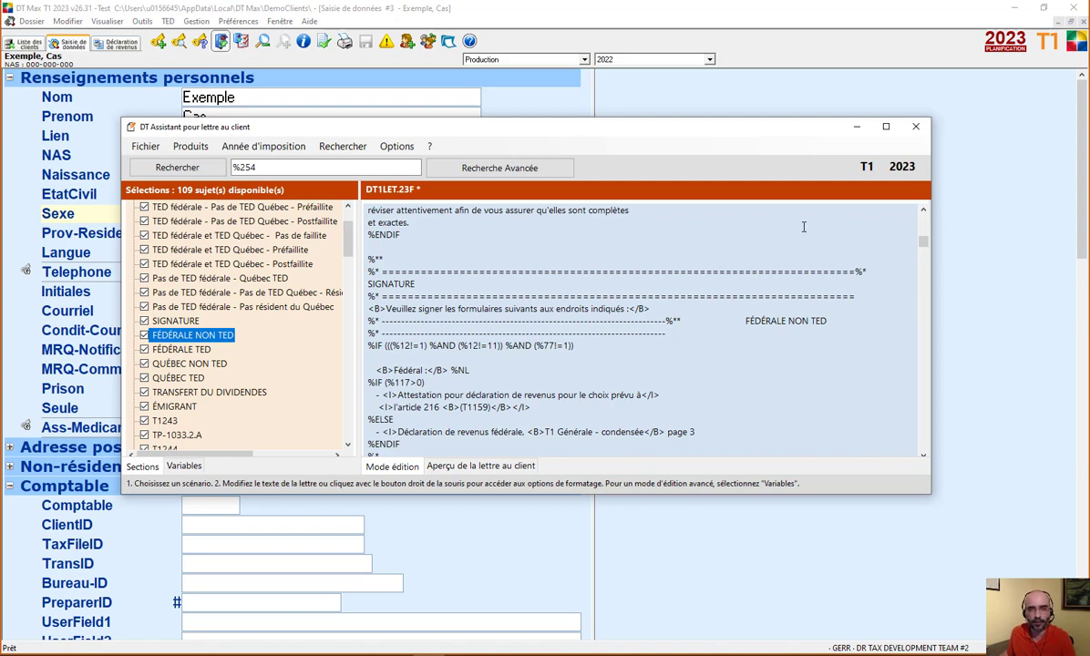
click(861, 298)
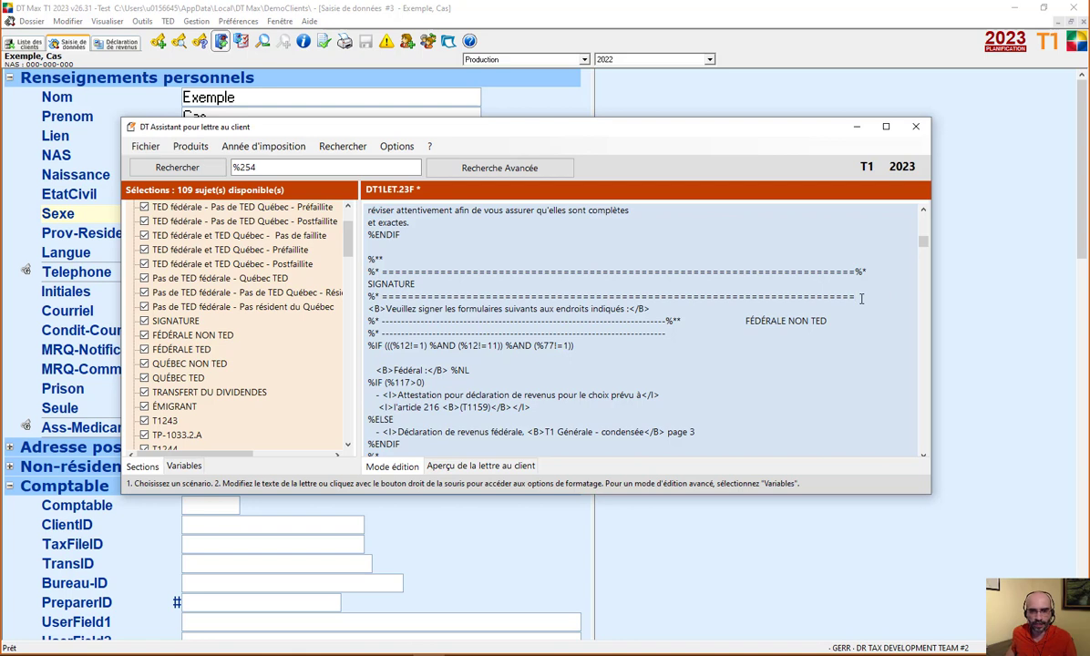
key(Return)
key(Return)
key(Return)
key(Return)
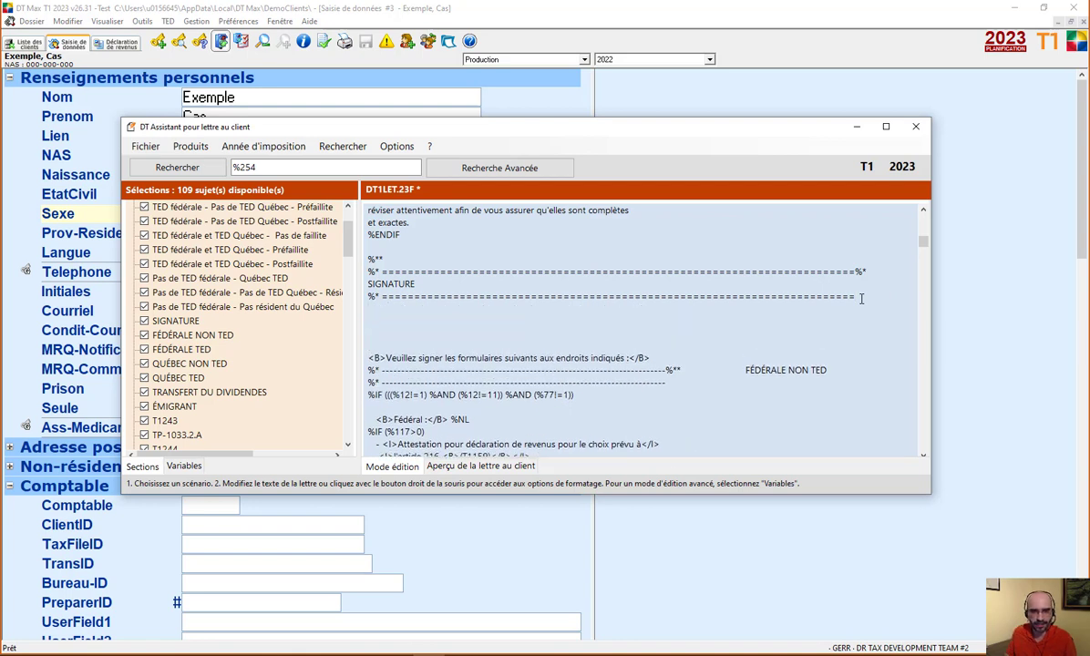
key(BackSpace)
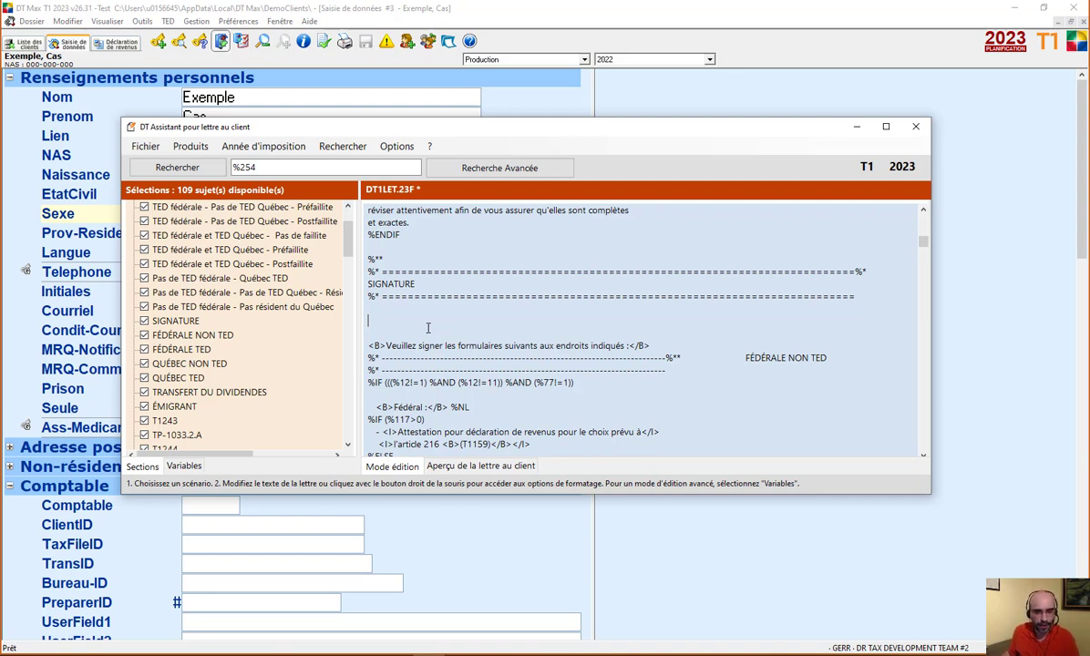
- Show the letter variables, expand the Revenu total group and select %25 : F12100 Revenus d'intérêts
click(185, 467)
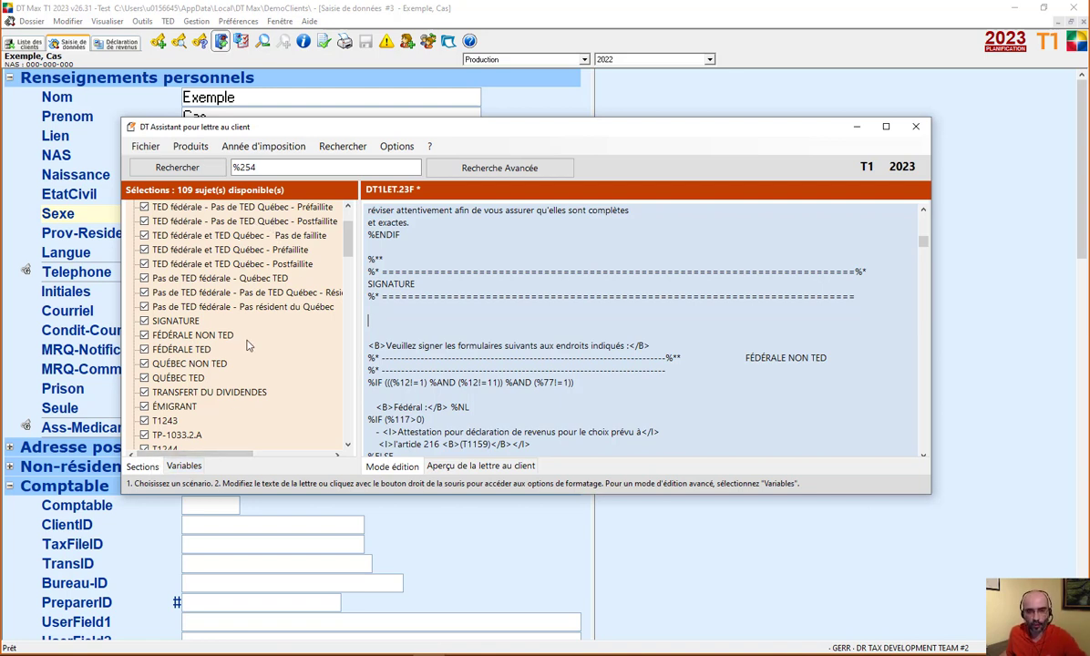
click(184, 467)
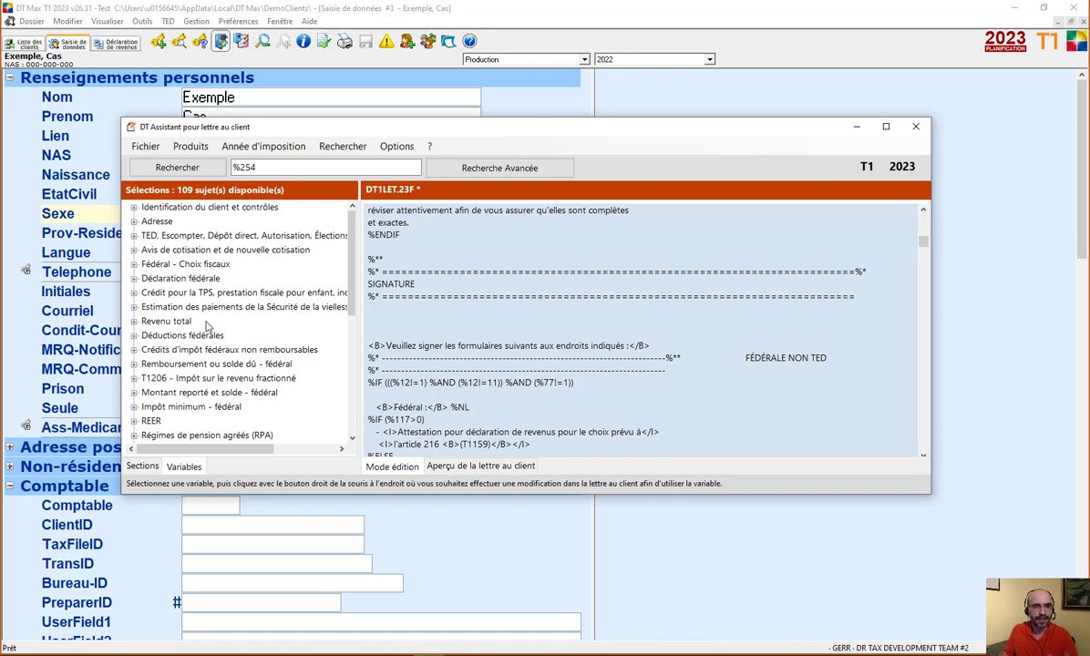
scroll(211, 314, down, 3)
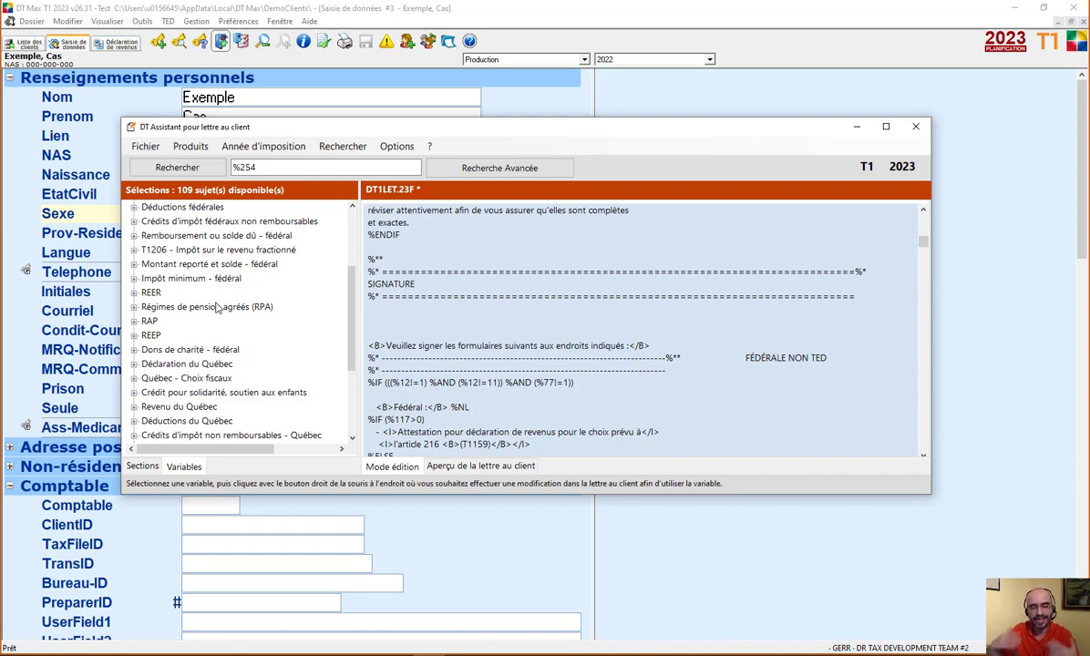
scroll(217, 308, up, 3)
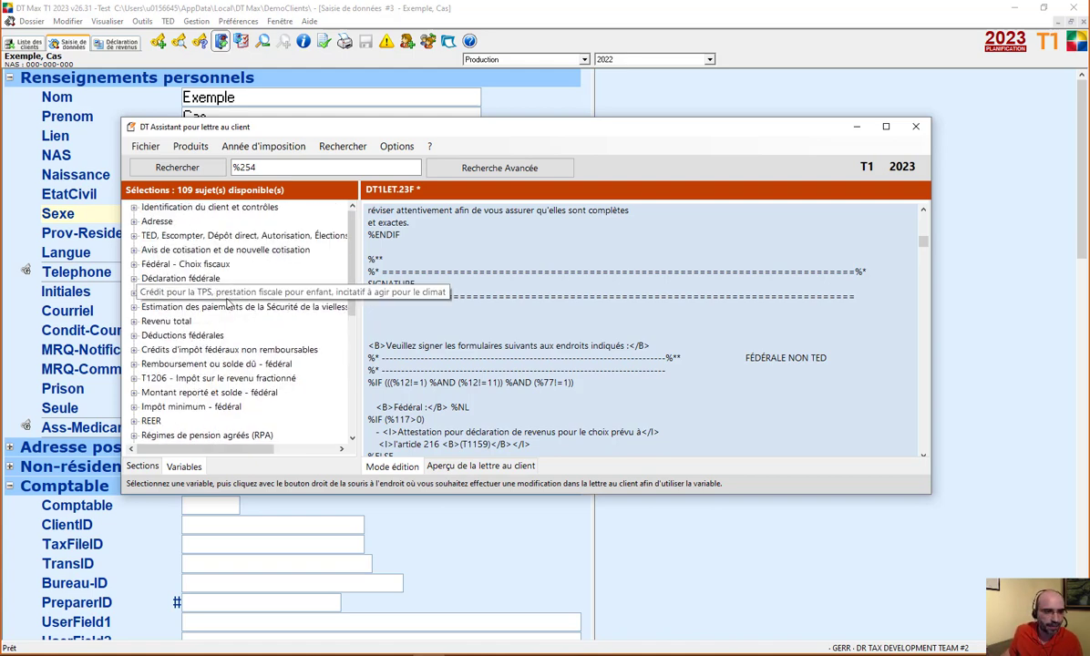
click(134, 321)
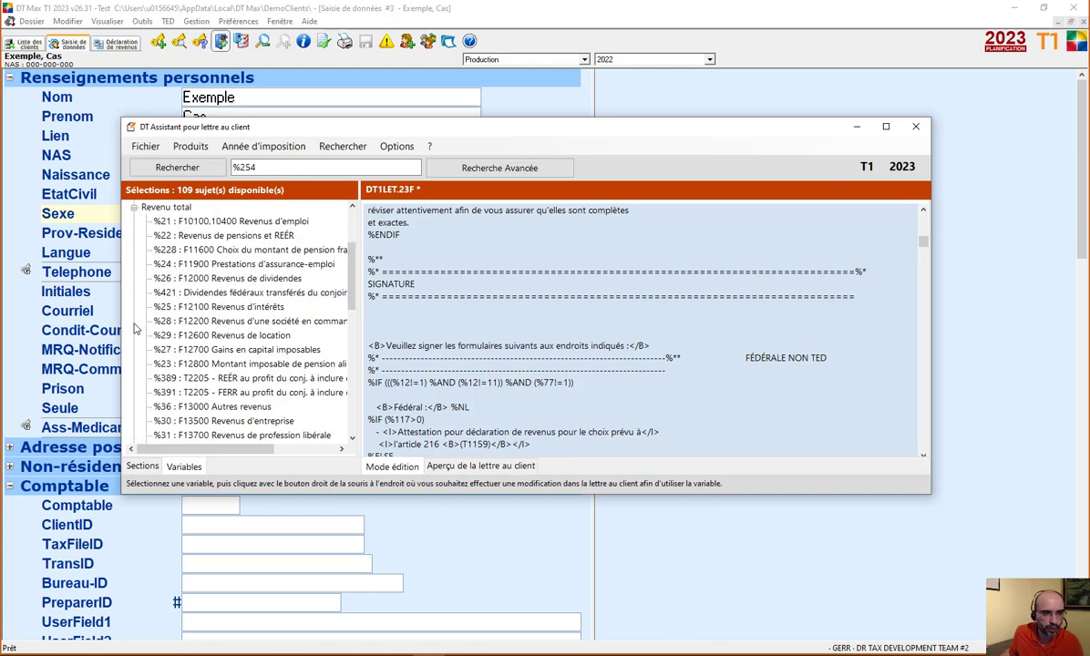
click(248, 310)
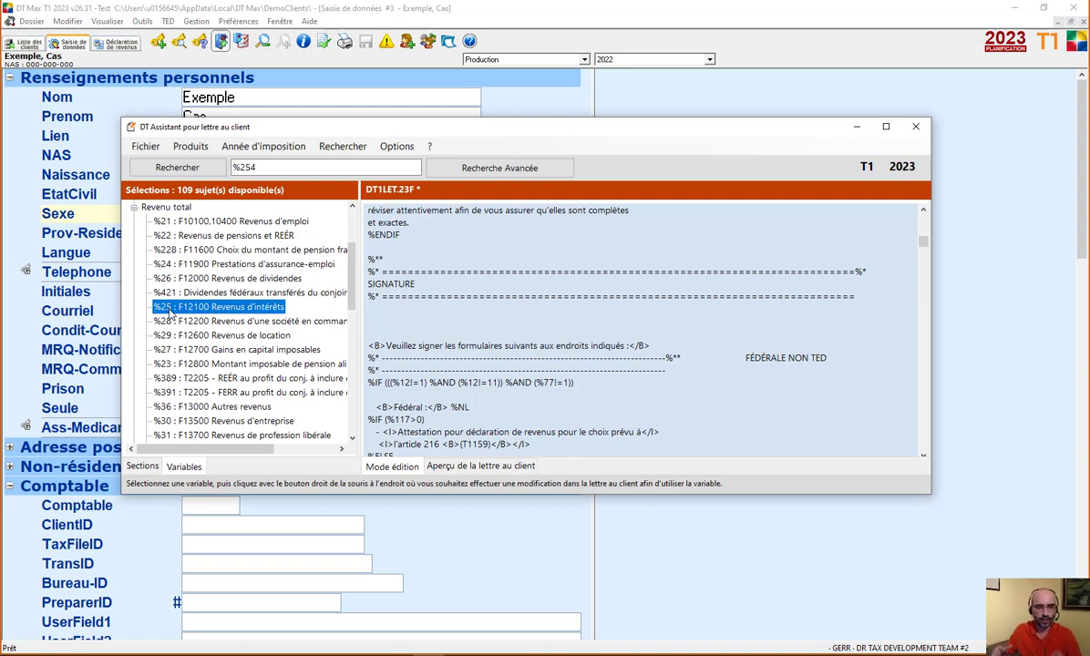
- Add another blank line under the SIGNATURE heading and insert an %IF - %ENDIF condition block there
click(405, 312)
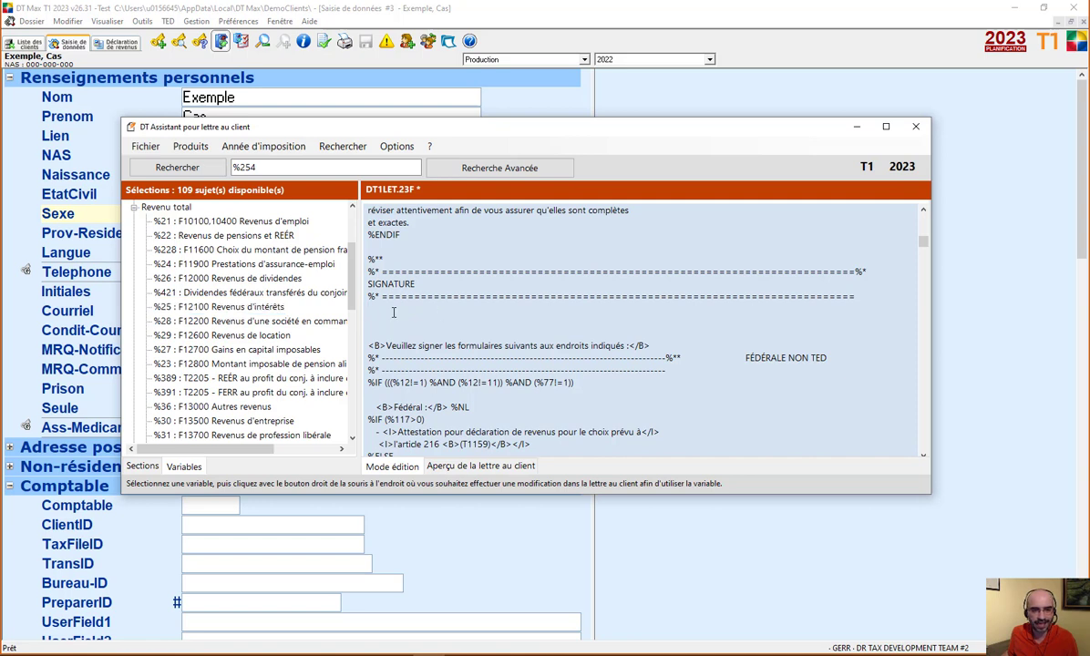
key(Return)
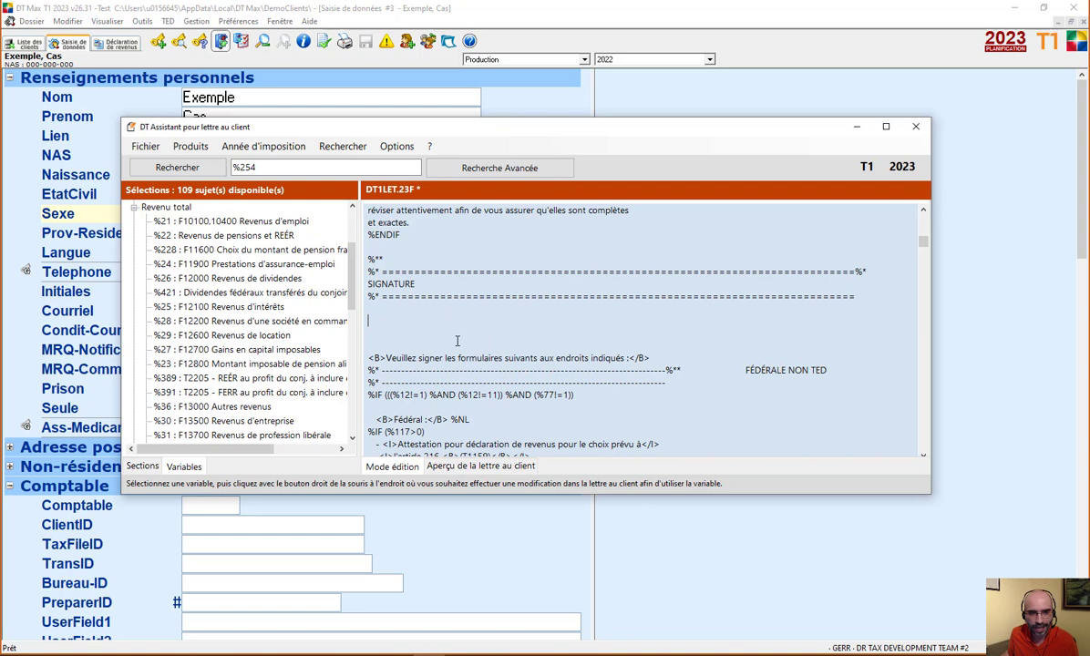
right_click(393, 317)
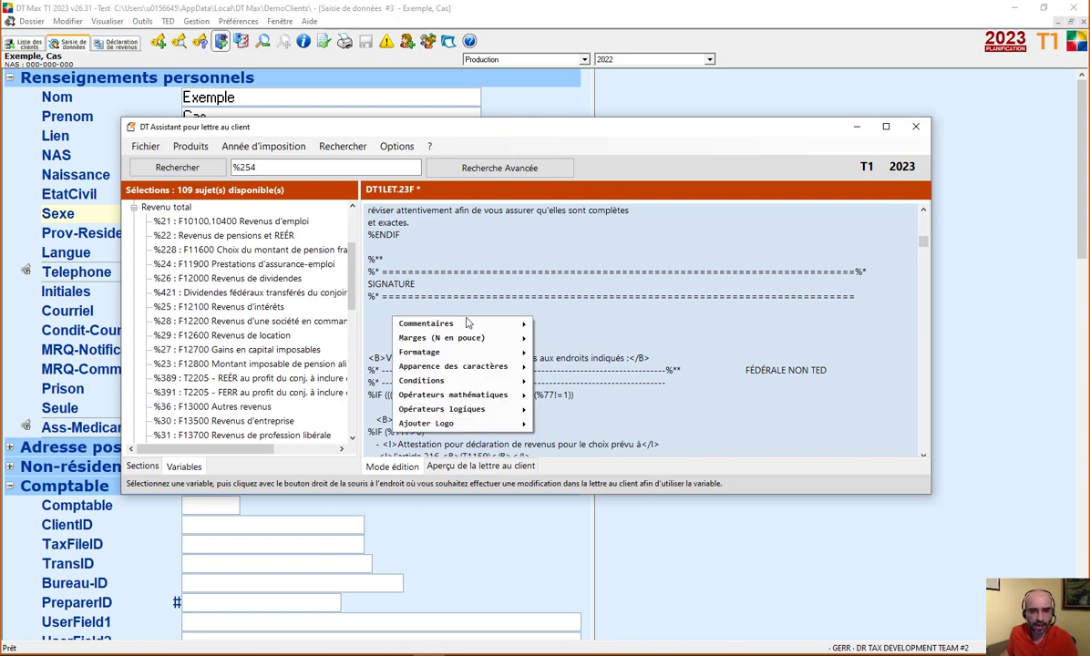
mouse_move(497, 385)
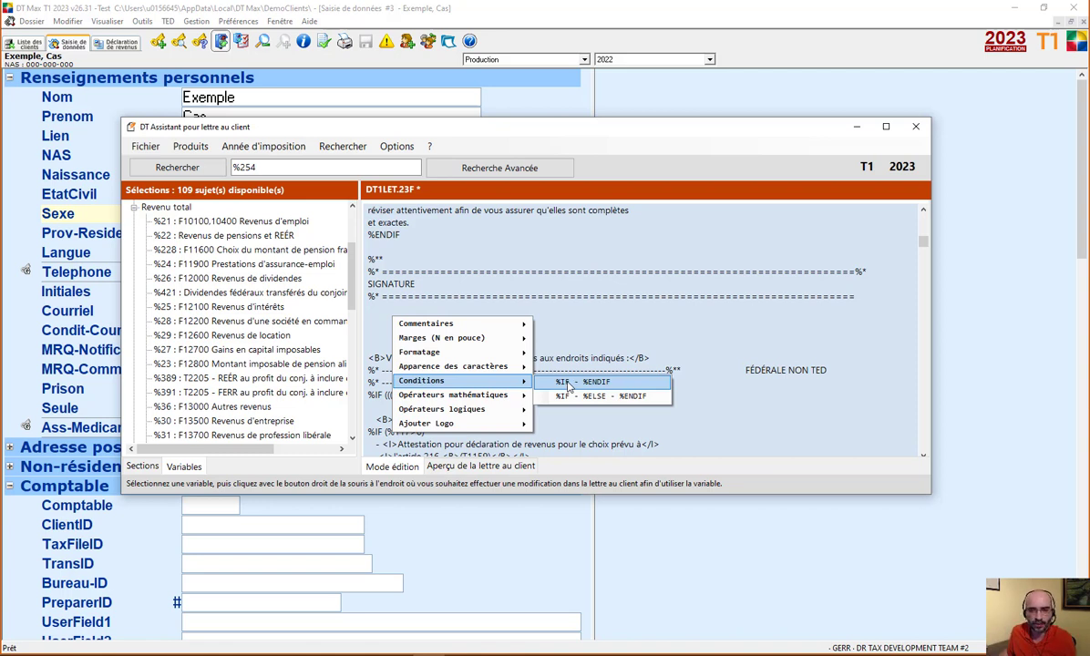
click(568, 387)
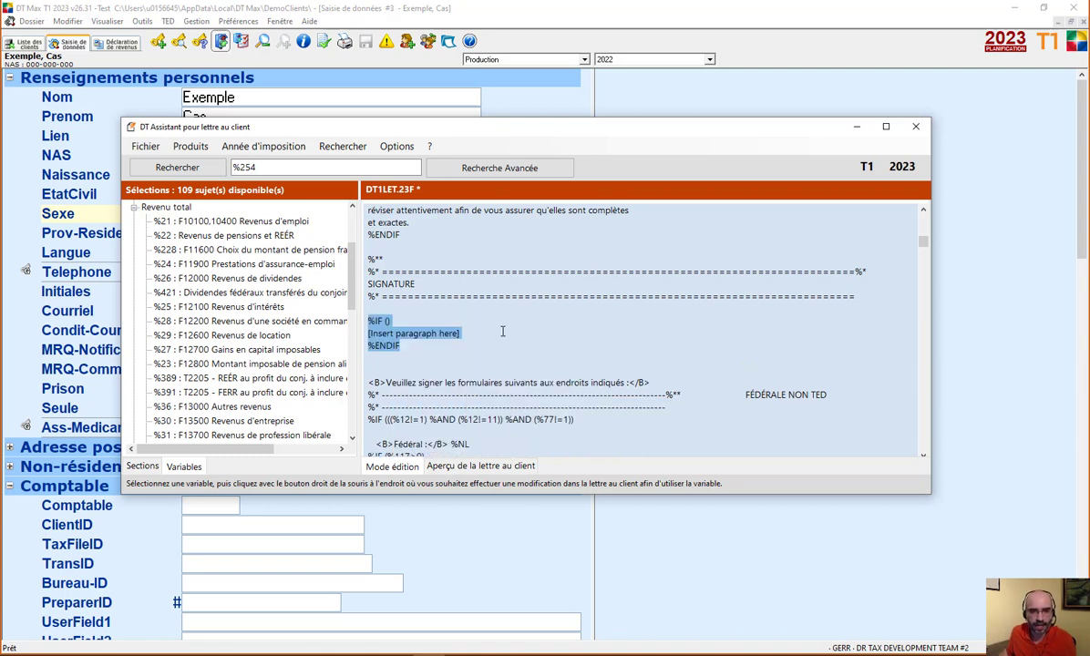
- Insert the interest income variable %25 from Revenu total between the parentheses of the new %IF condition
click(374, 333)
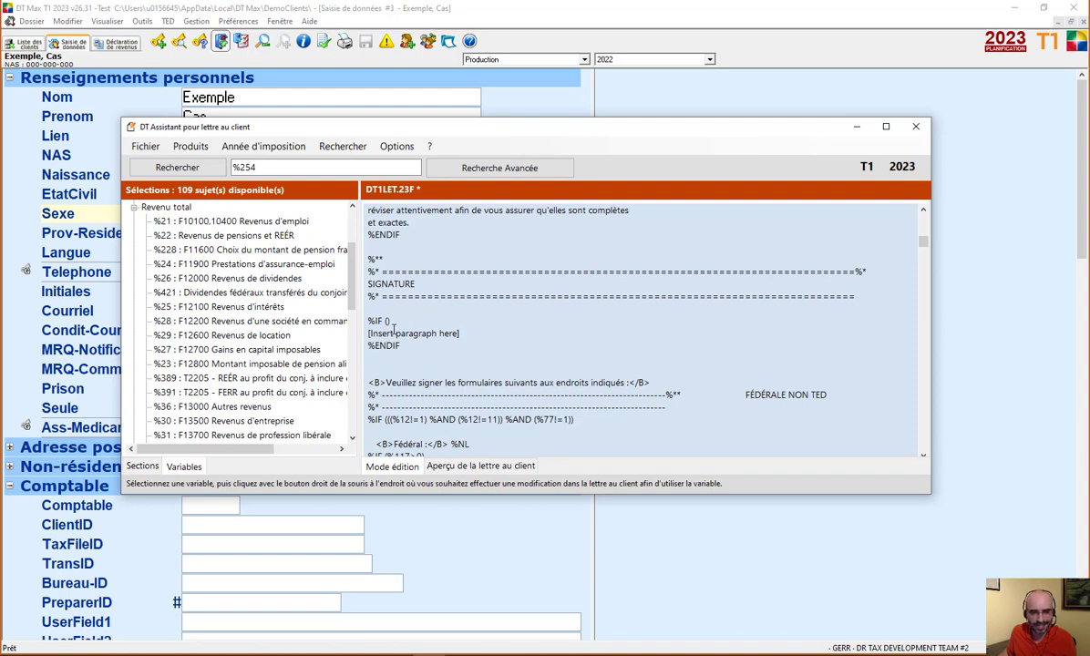
click(256, 308)
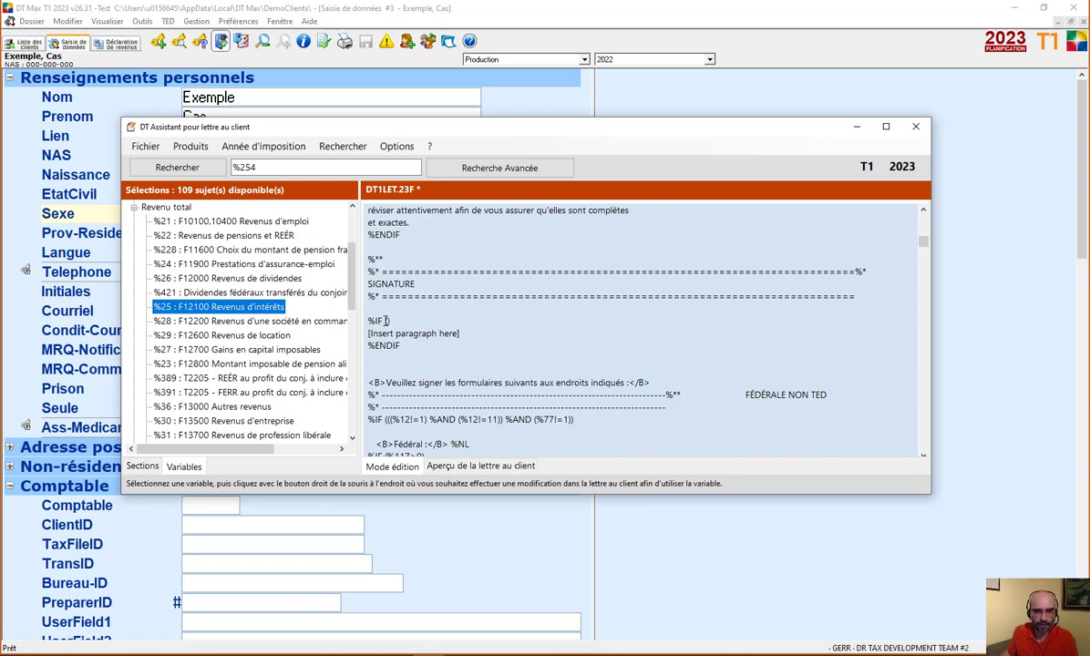
click(387, 320)
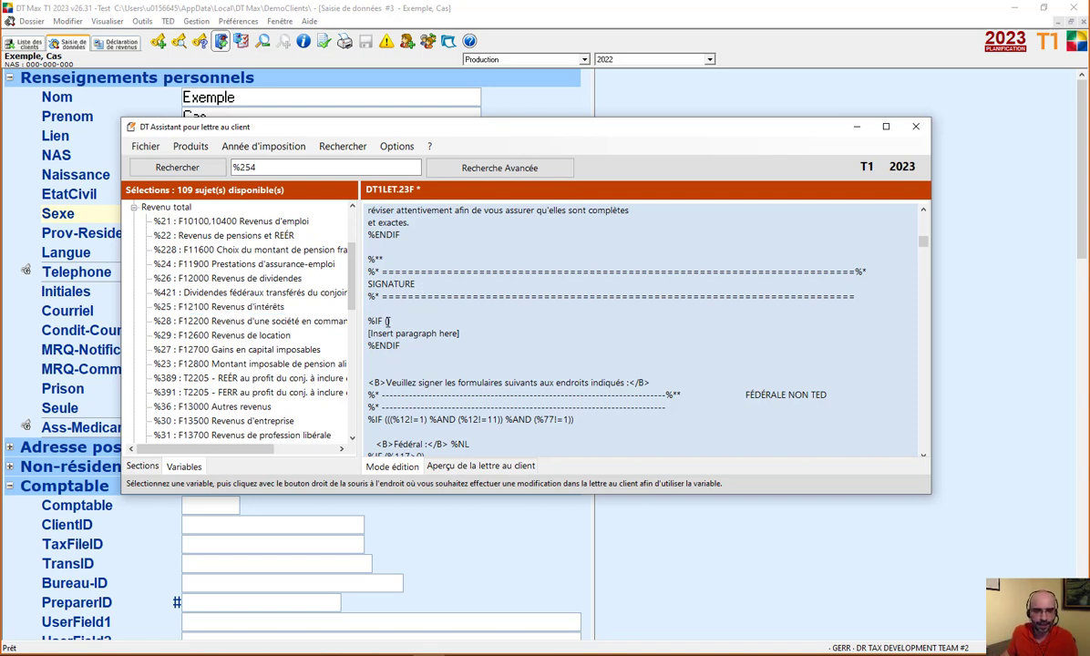
right_click(387, 321)
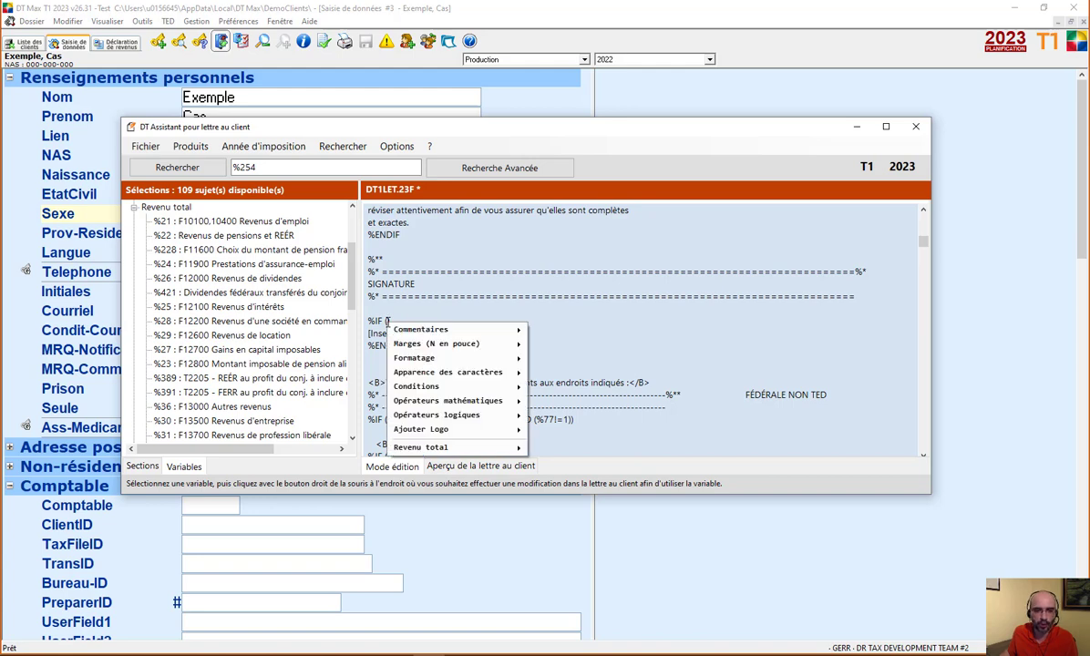
mouse_move(465, 450)
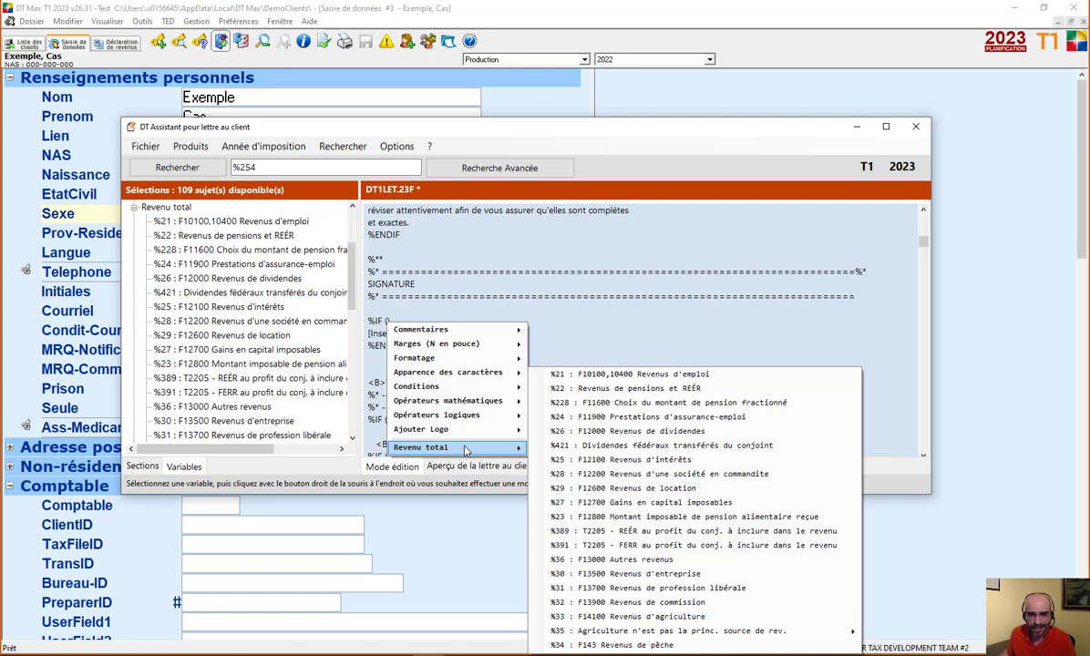
click(708, 464)
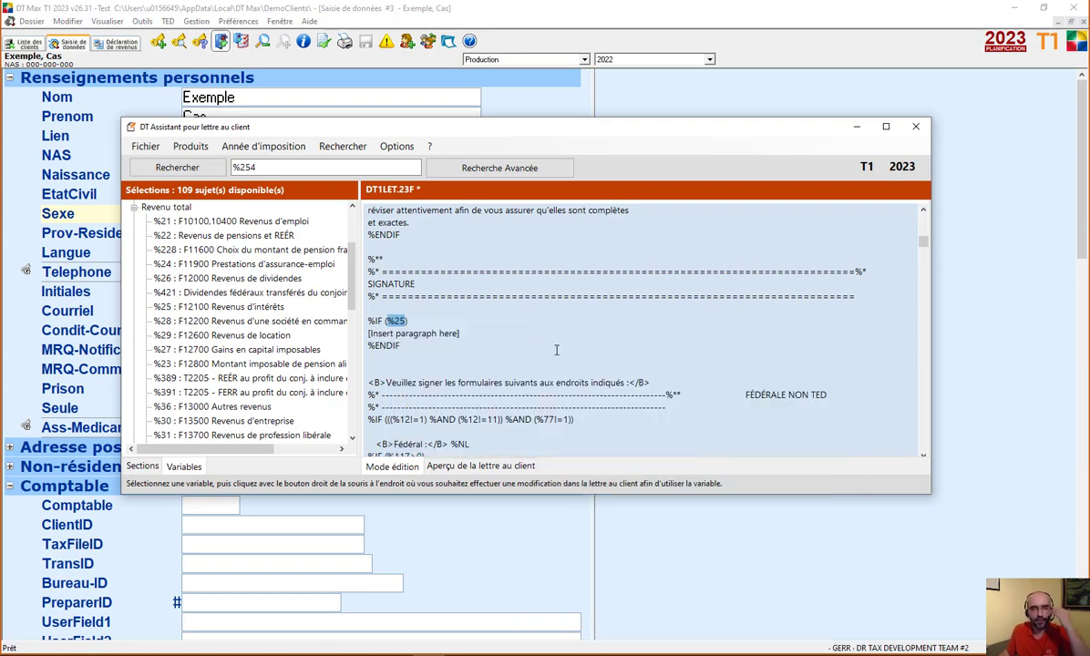
- Complete the new %IF condition with a greater-than operator and the amount 10000 so that it reads (%25>10000)
click(405, 322)
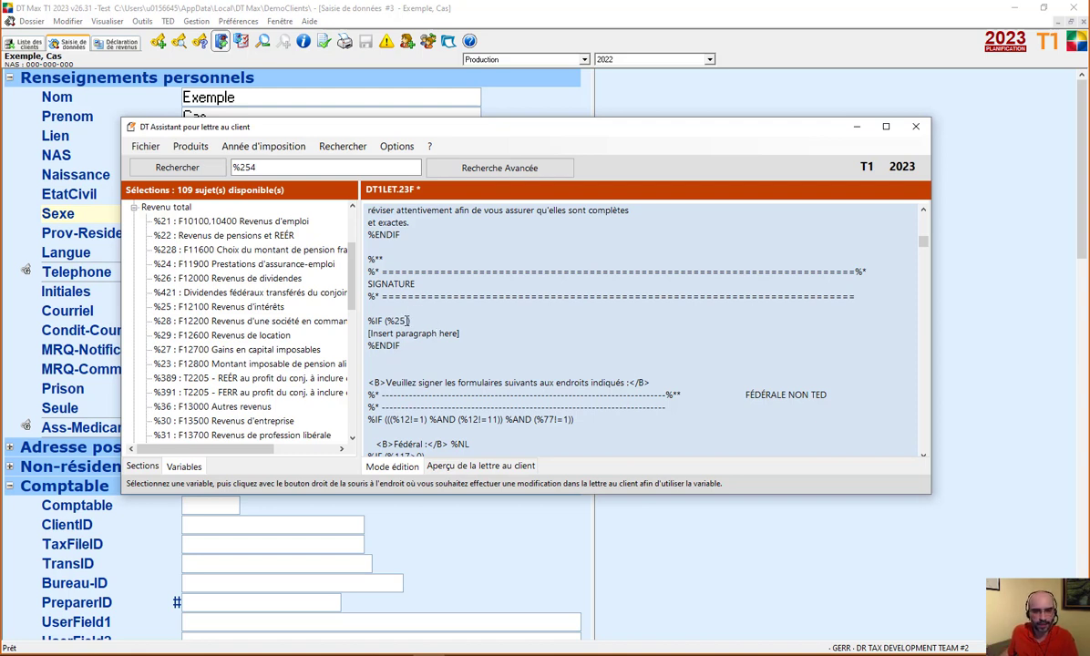
right_click(407, 321)
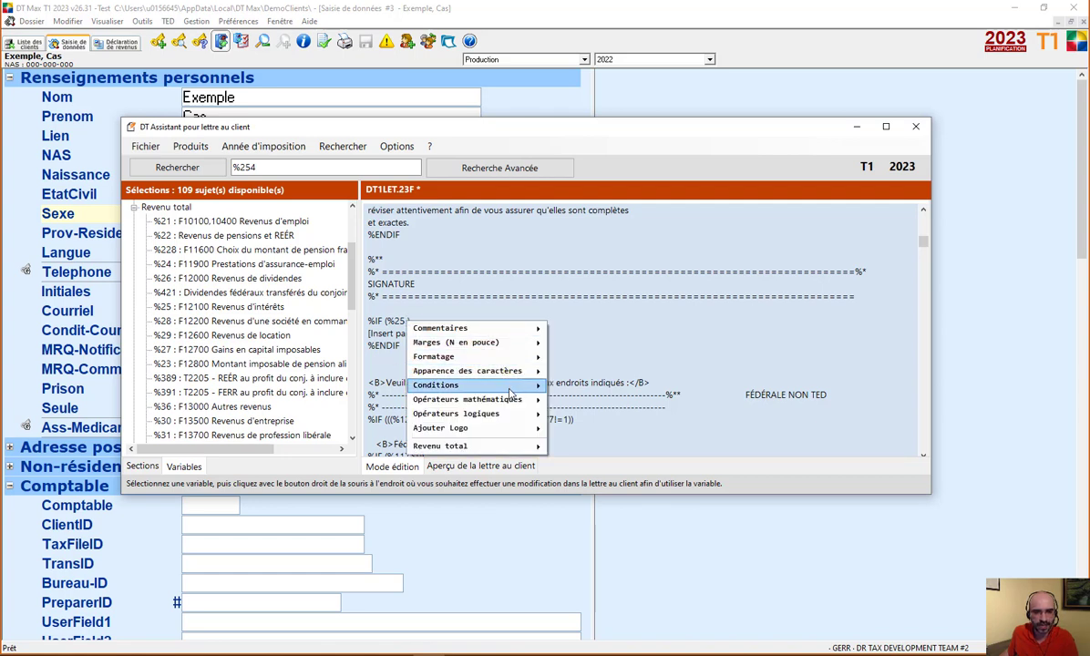
mouse_move(513, 408)
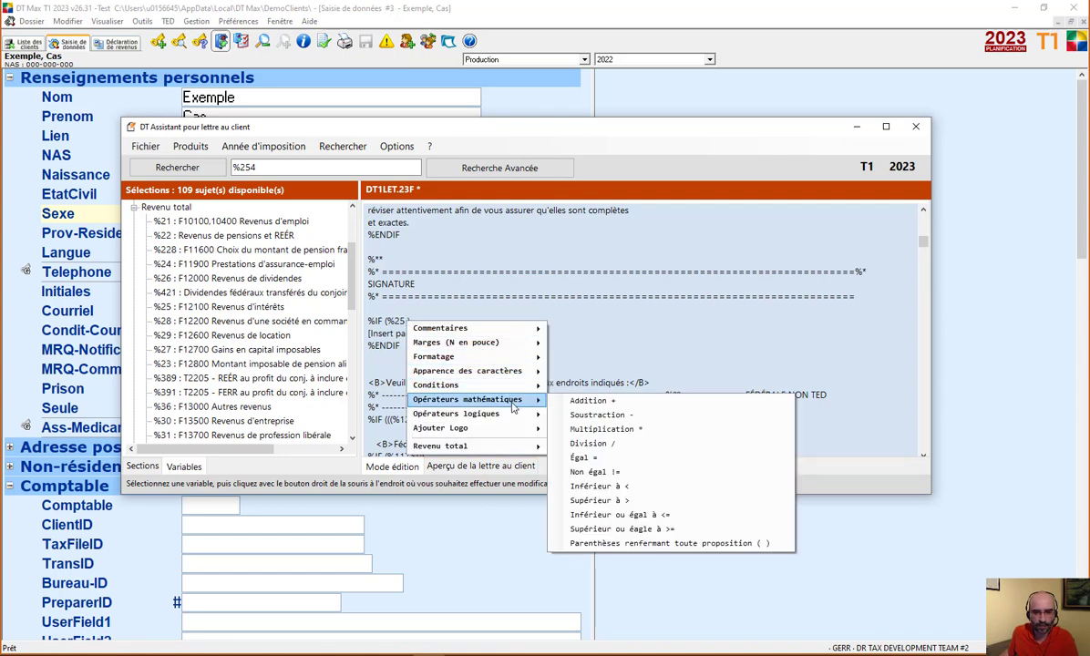
click(654, 501)
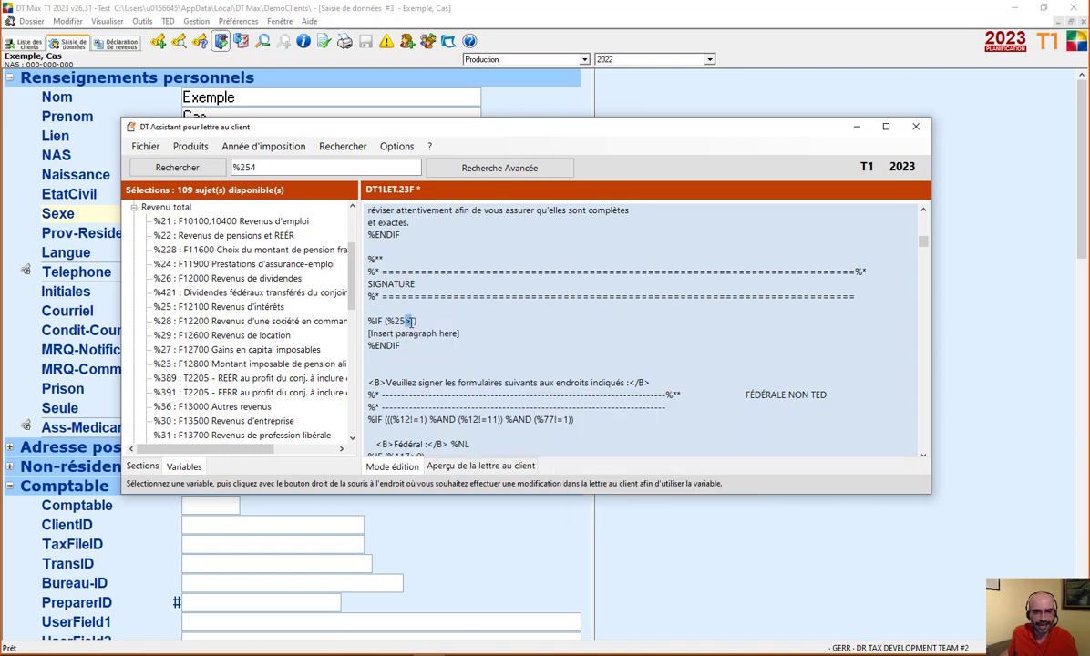
text(1000)
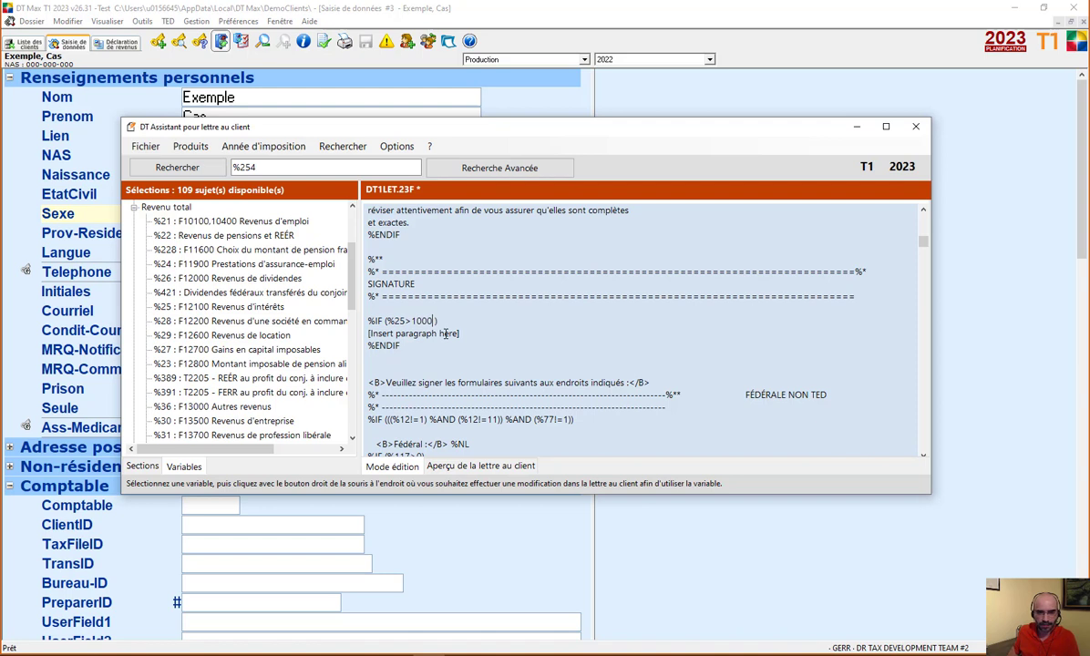
text(0)
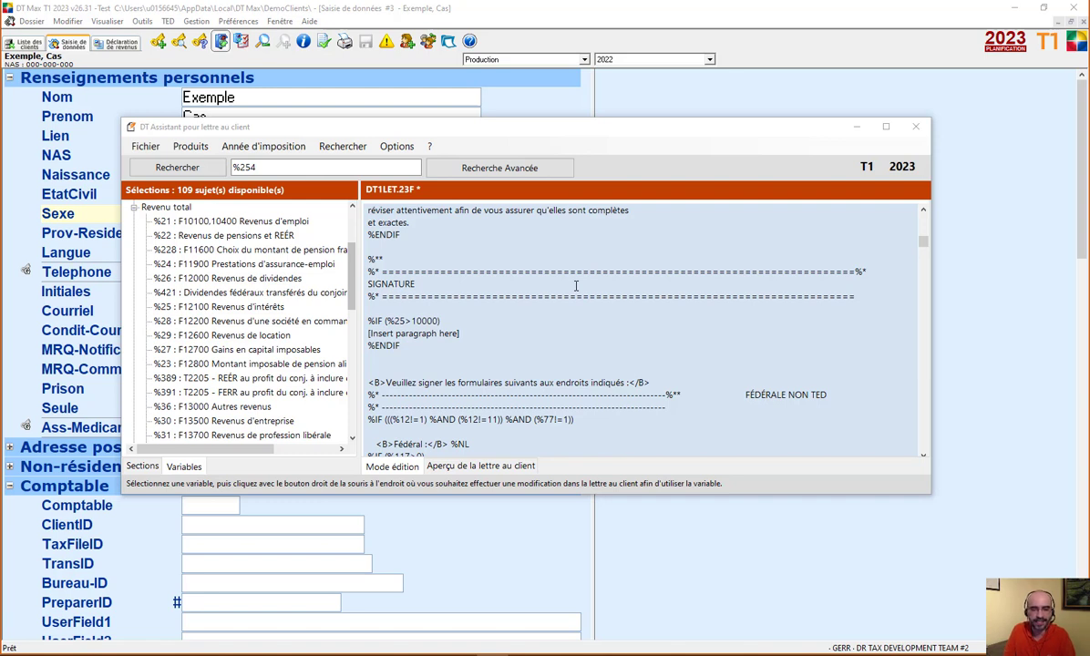
- Delete the [Insert paragraph here] placeholder between the new %IF and %ENDIF lines
click(460, 332)
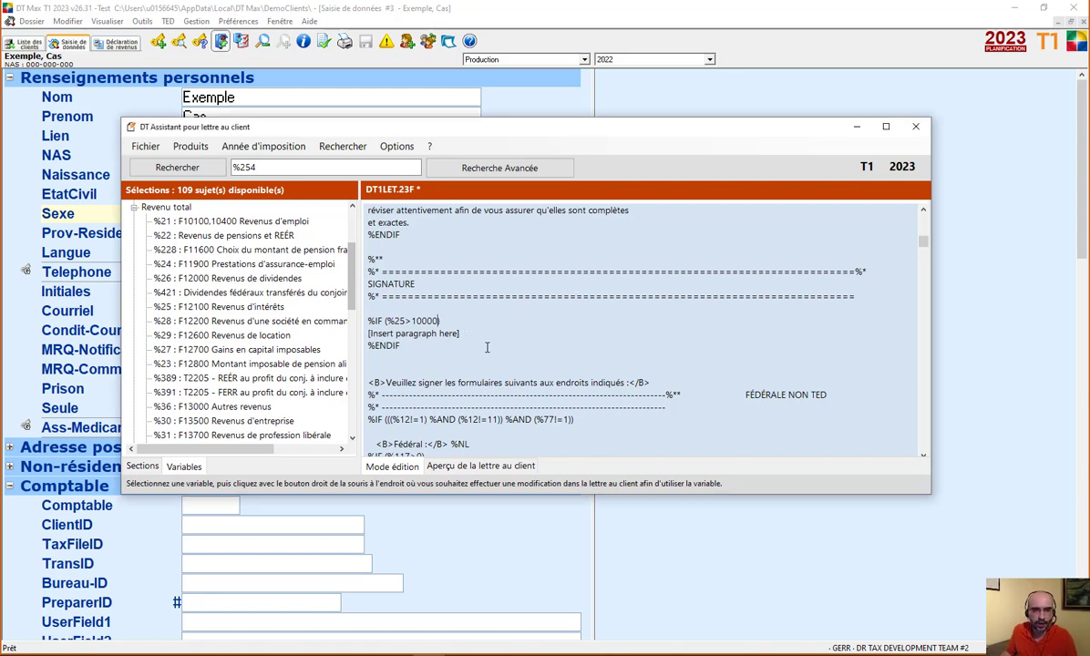
key(BackSpace)
key(BackSpace)
key(BackSpace)
key(BackSpace)
key(BackSpace)
key(BackSpace)
key(BackSpace)
key(BackSpace)
key(BackSpace)
key(BackSpace)
key(BackSpace)
key(BackSpace)
key(BackSpace)
key(BackSpace)
key(BackSpace)
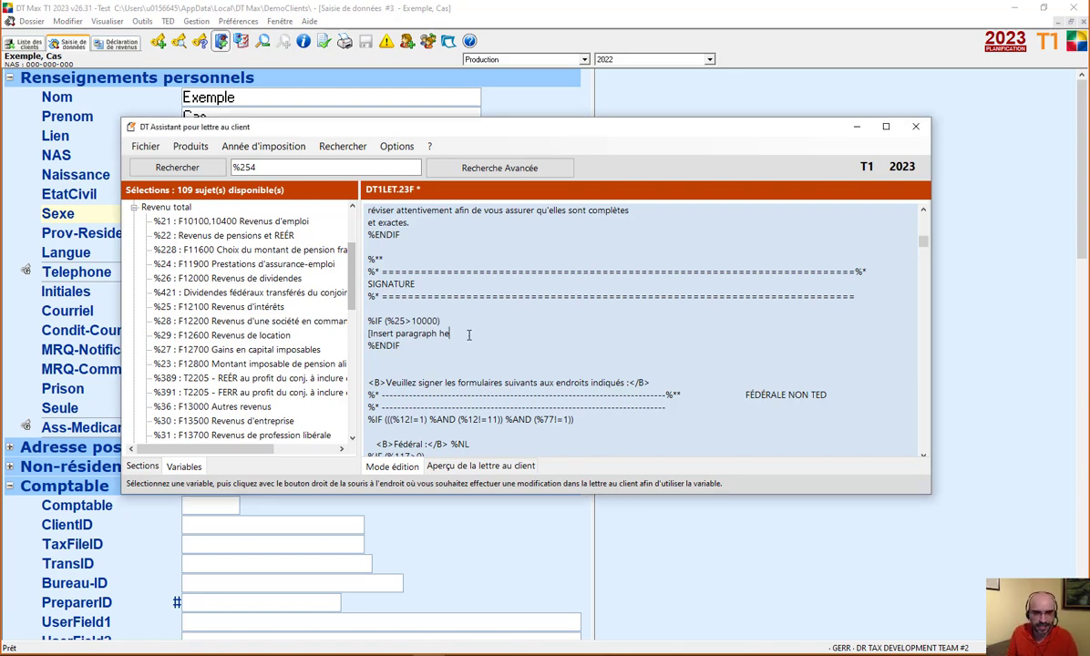
key(BackSpace)
key(BackSpace)
key(BackSpace)
key(BackSpace)
key(BackSpace)
key(BackSpace)
key(BackSpace)
key(BackSpace)
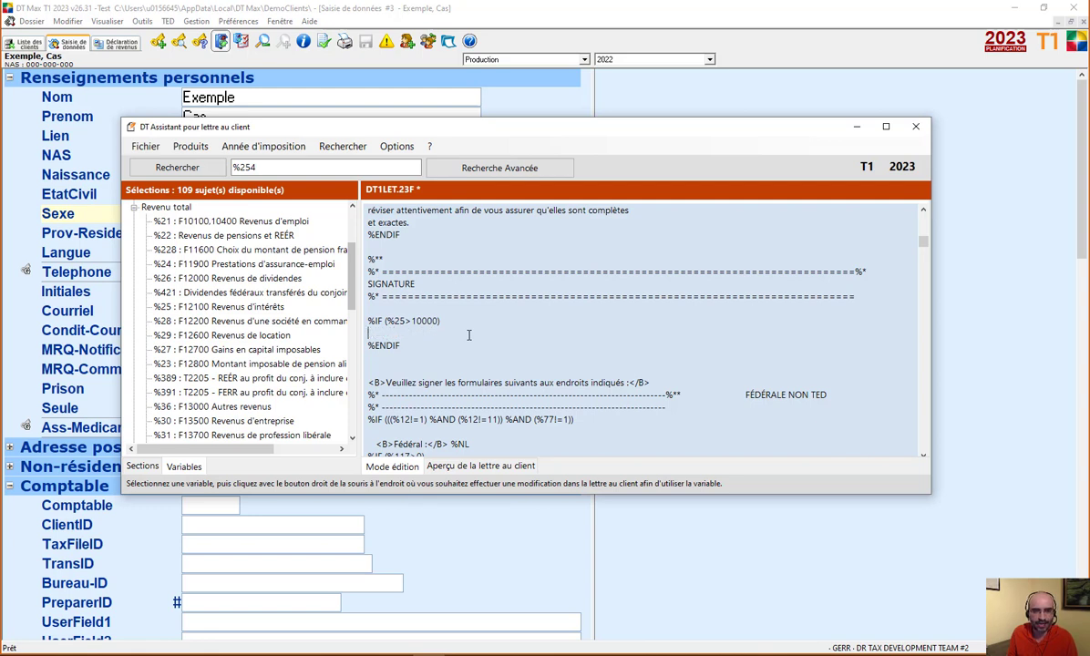
- Write a French paragraph inside the condition about having over 10 000 $ of interest income, suggesting tax-advantageous diversification such as dividends, and adjust the surrounding blank lines
right_click(409, 332)
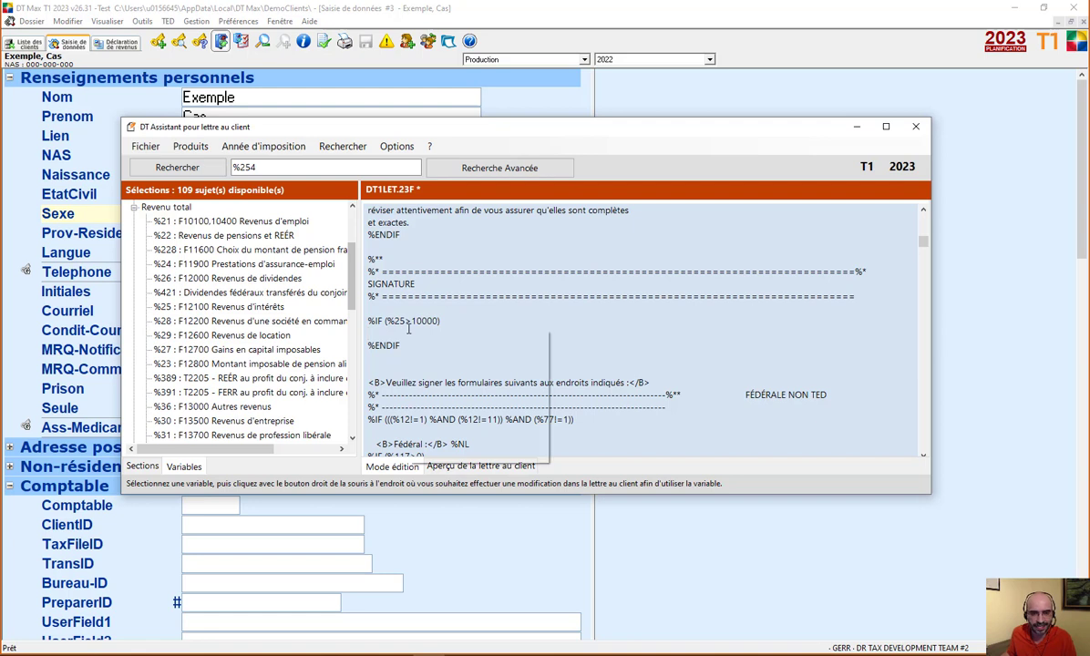
key(Escape)
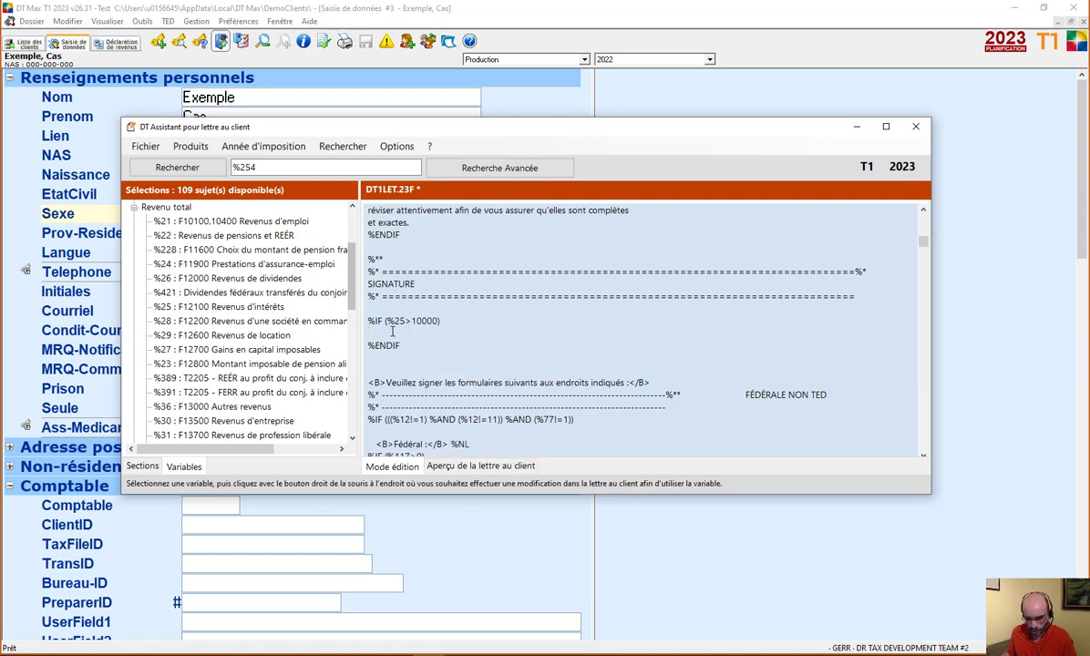
text(Vous avez plus de 10 000 $ de revenus d'intérêts. Vous devriez envisager une diversification vers des revenus plus avantageux sur le plan fiscal, tels que les dividendes.)
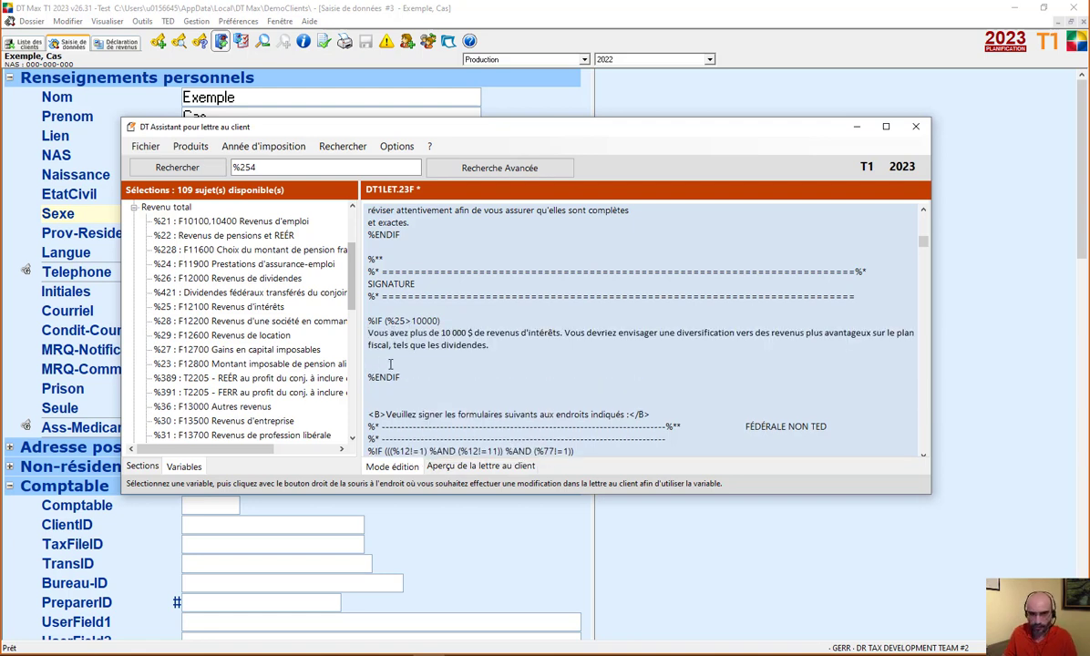
key(BackSpace)
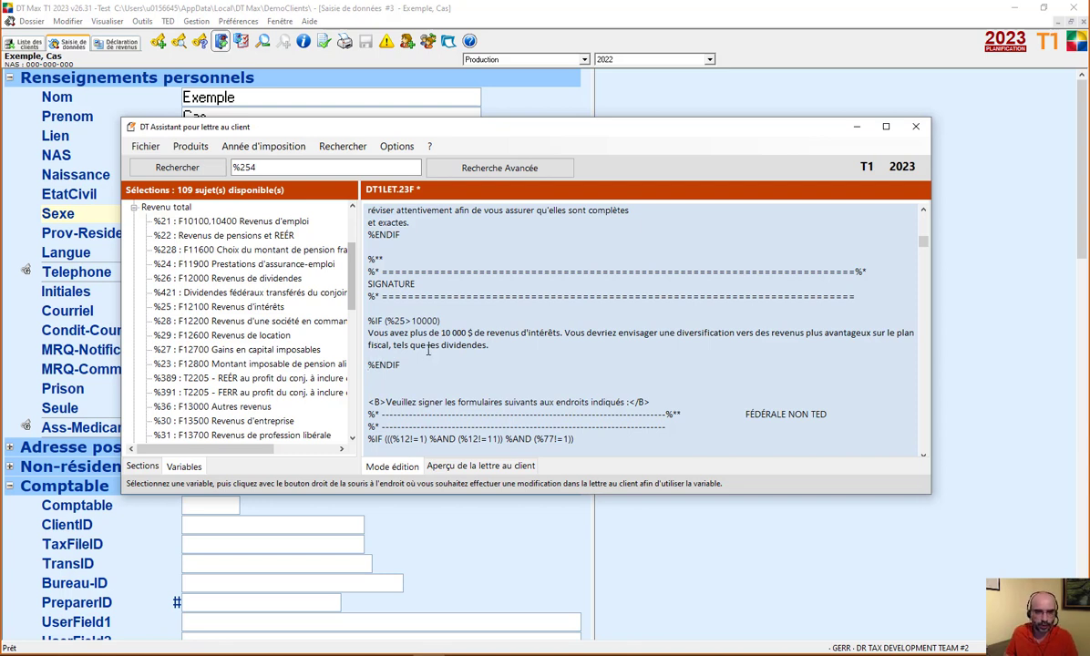
key(Delete)
key(Return)
key(Return)
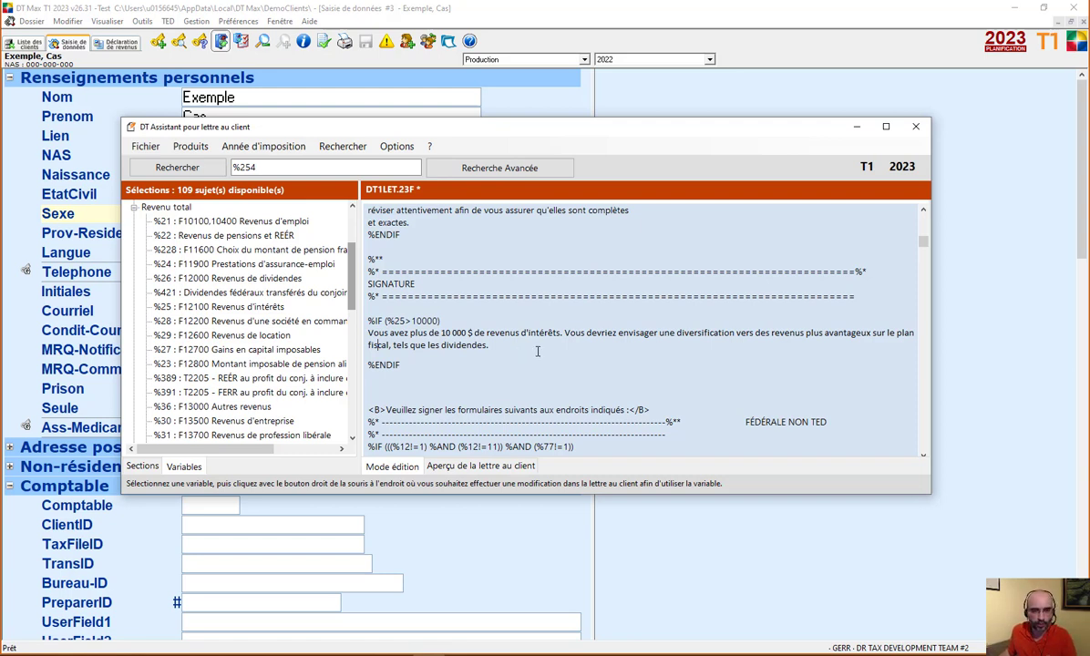
- Save the modified letter as DT1LET_Interet.23F in the DTClientLetter folder and close the client letter assistant
click(151, 147)
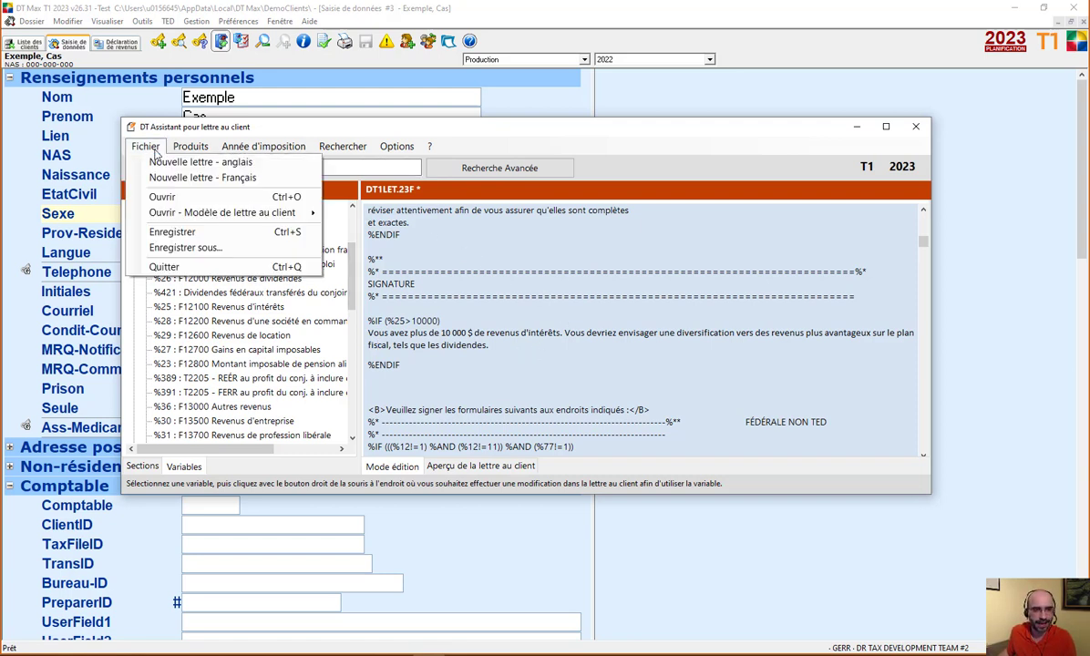
click(261, 249)
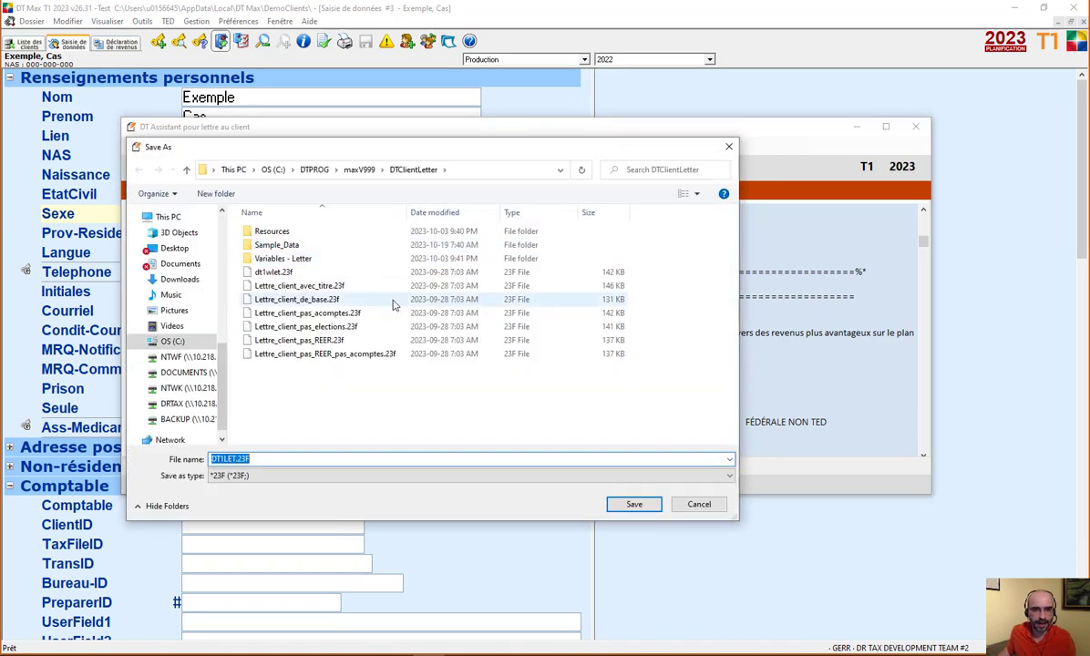
click(236, 459)
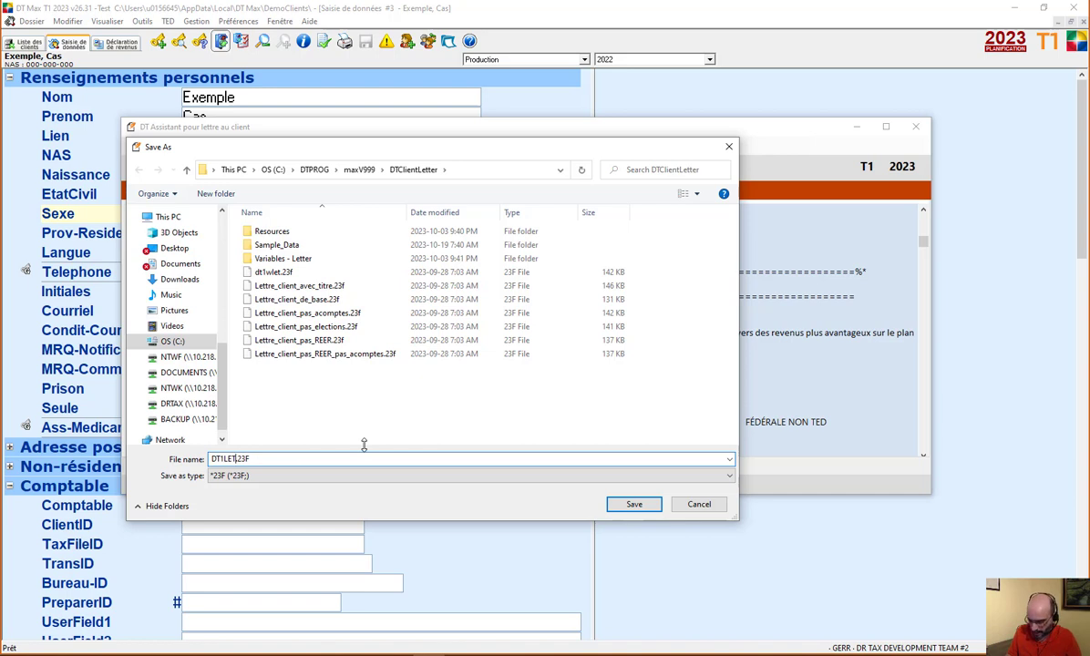
text(_Interet)
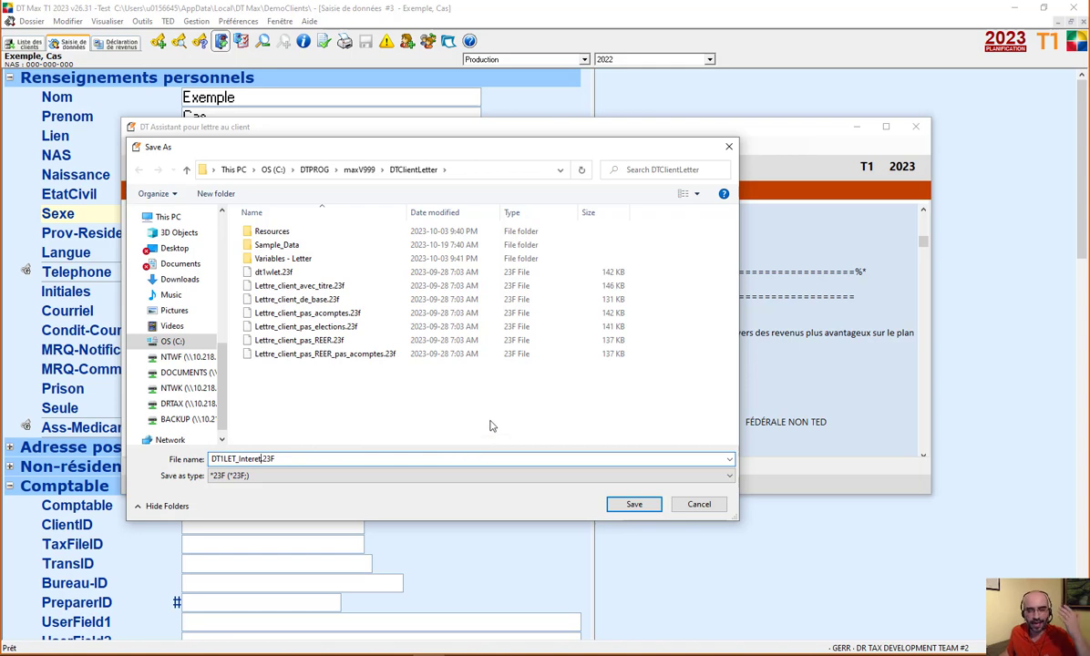
click(635, 507)
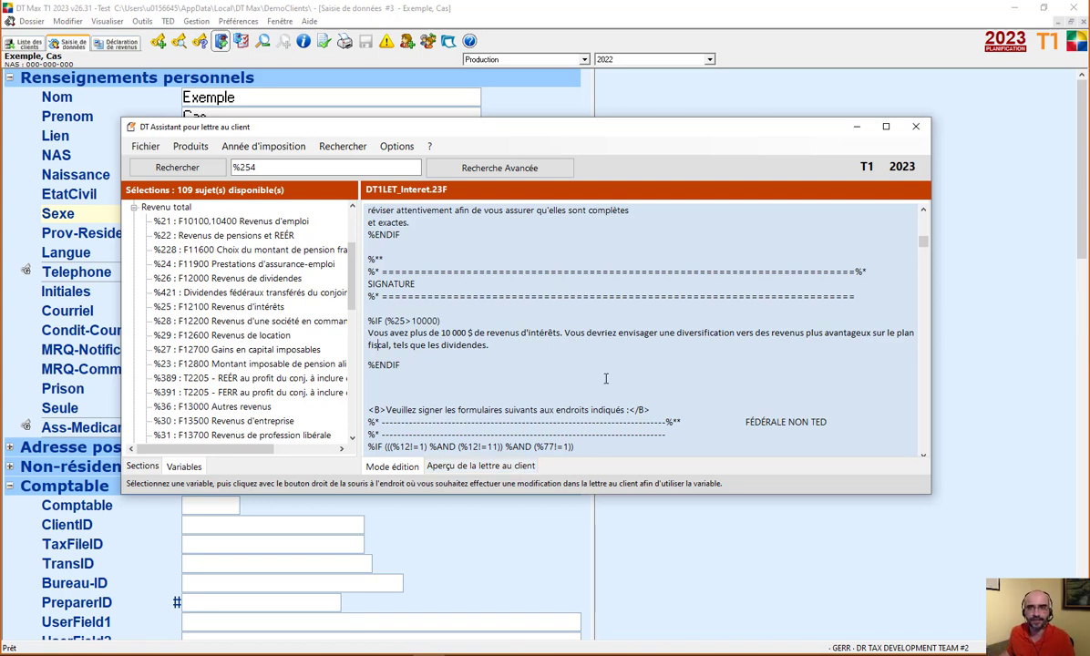
click(916, 127)
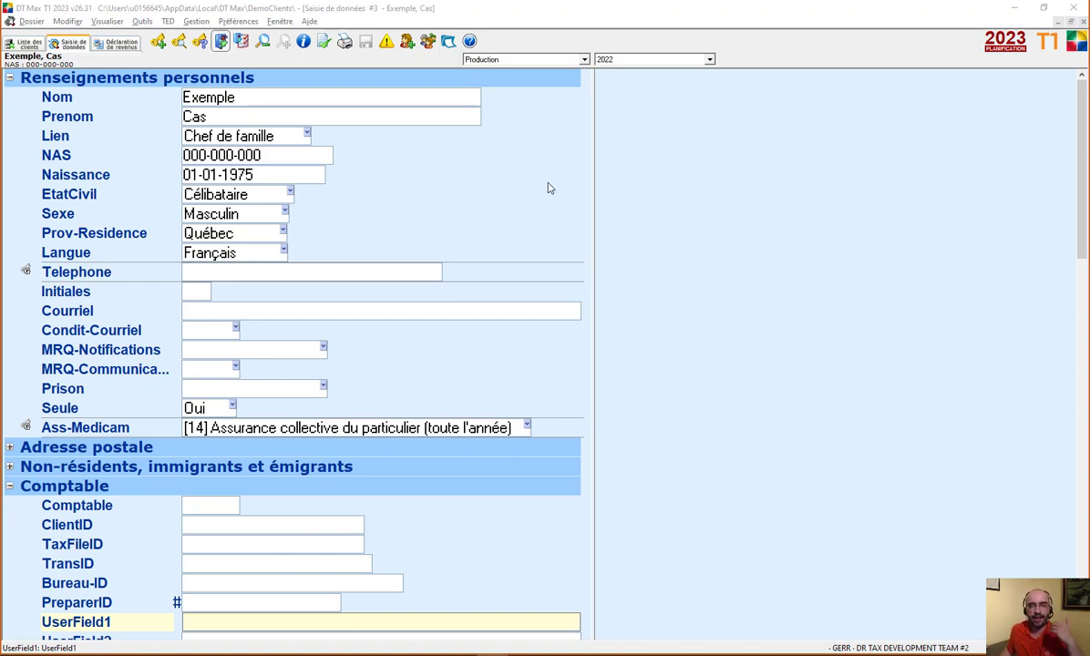
- View the letter files available for the LettreClient field in the Comptable section, and leave the field empty
scroll(537, 201, down, 5)
scroll(537, 201, down, 1)
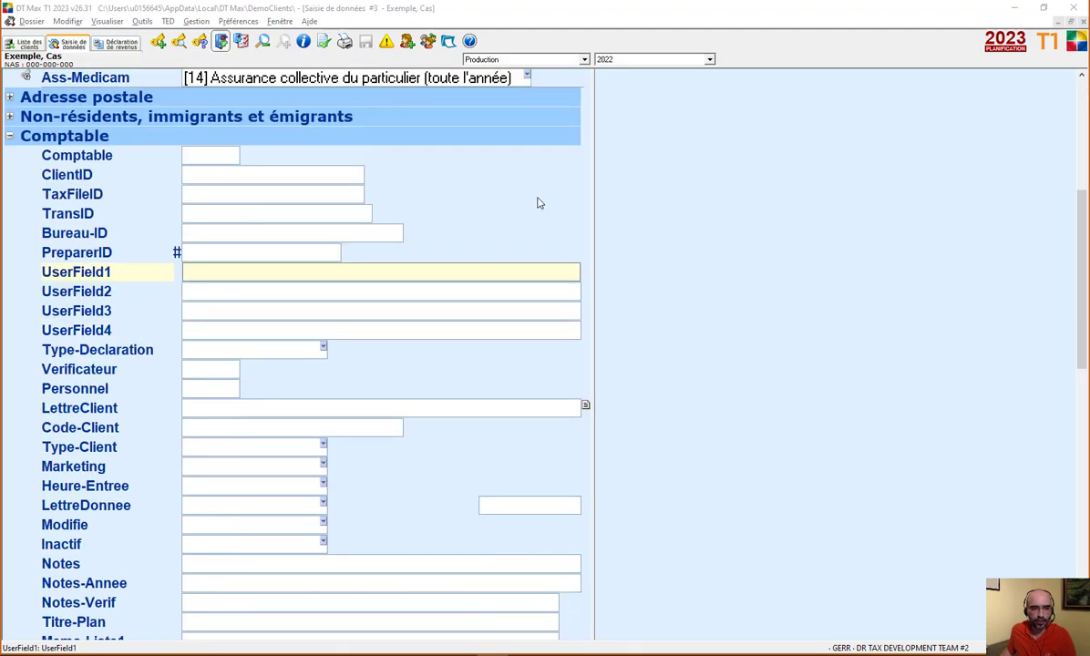
click(392, 412)
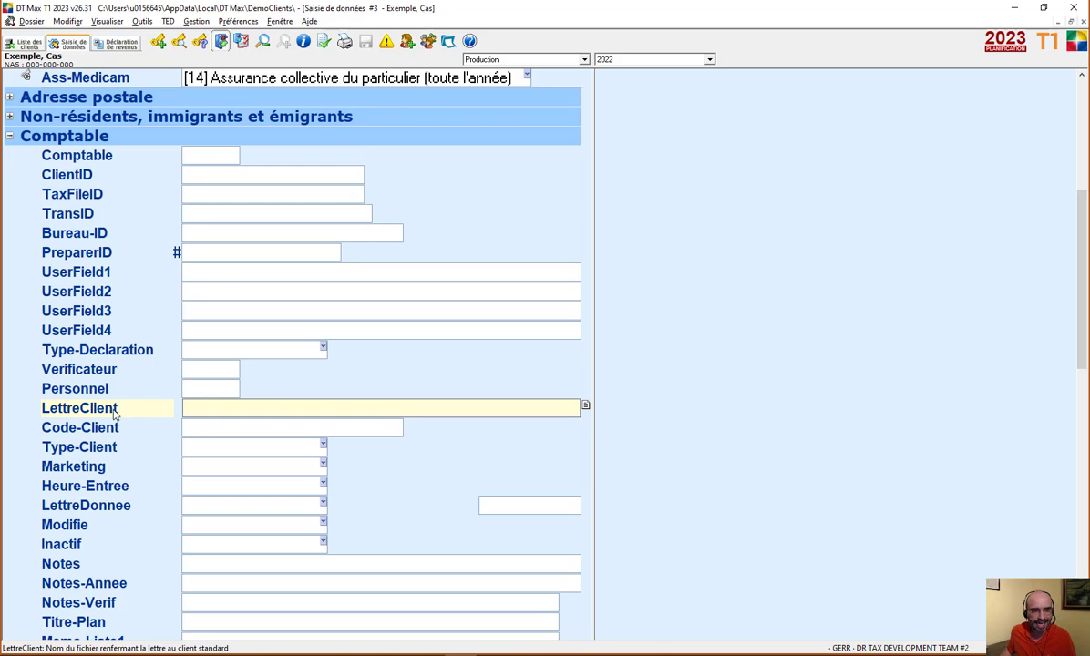
double_click(398, 412)
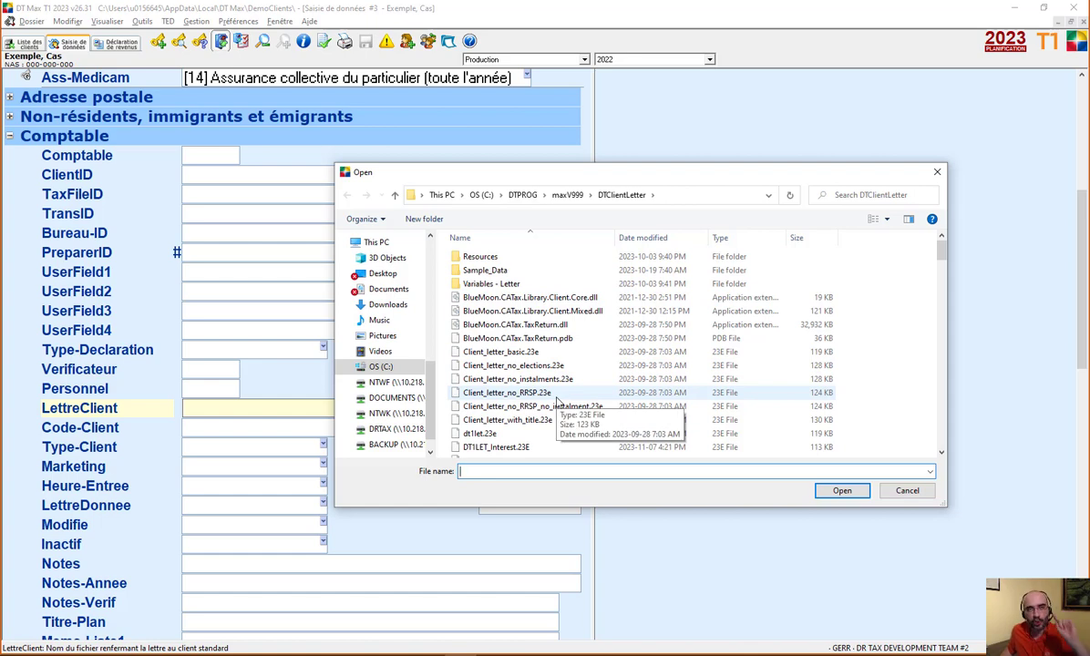
click(937, 172)
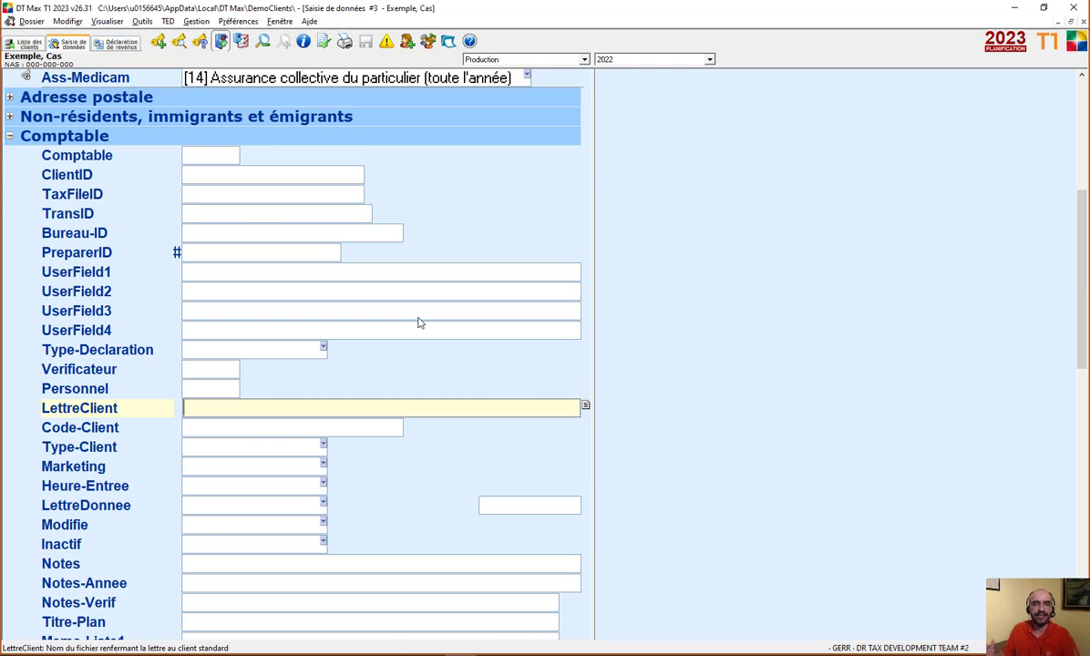
click(398, 365)
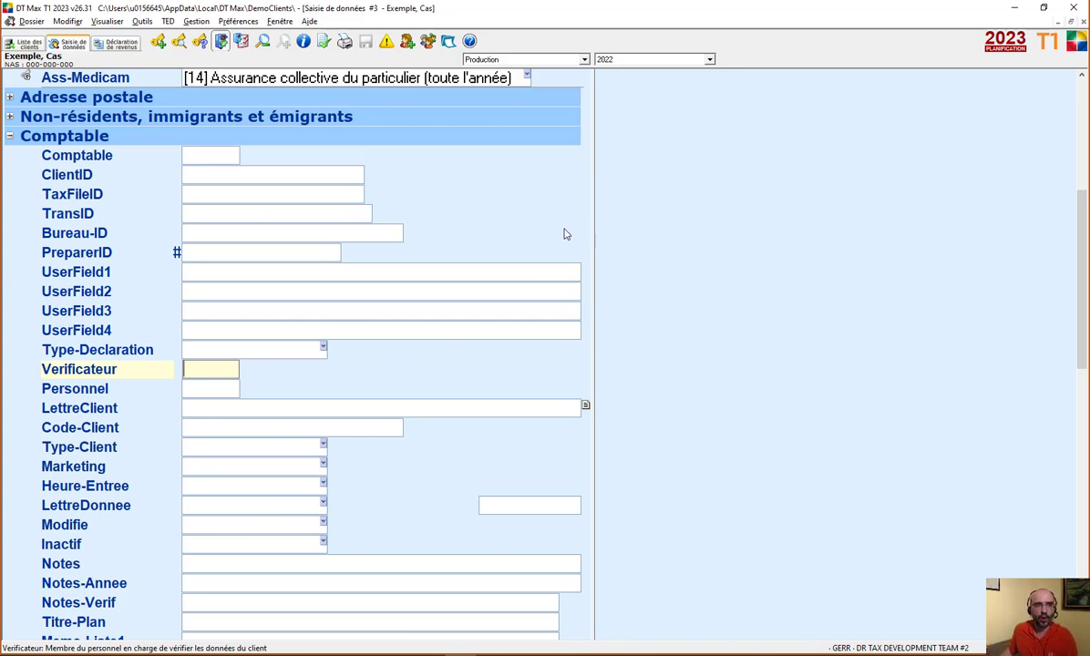
- Choose DT1LET_Interet.23F as the letter template for French-speaking clients in the client letter preferences and confirm the settings
click(231, 26)
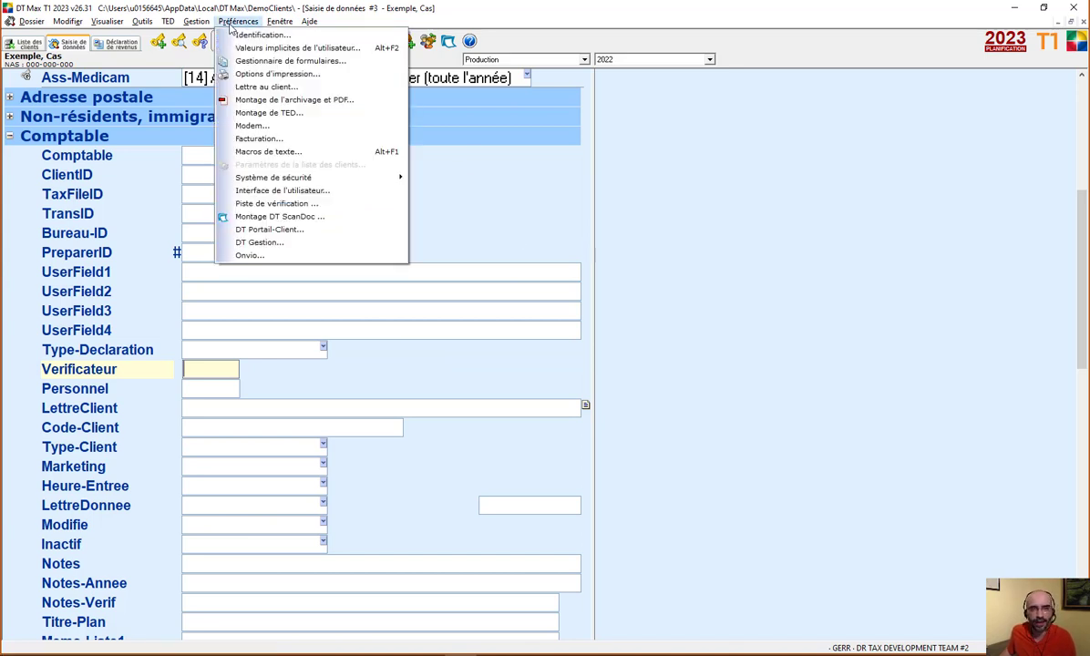
click(351, 89)
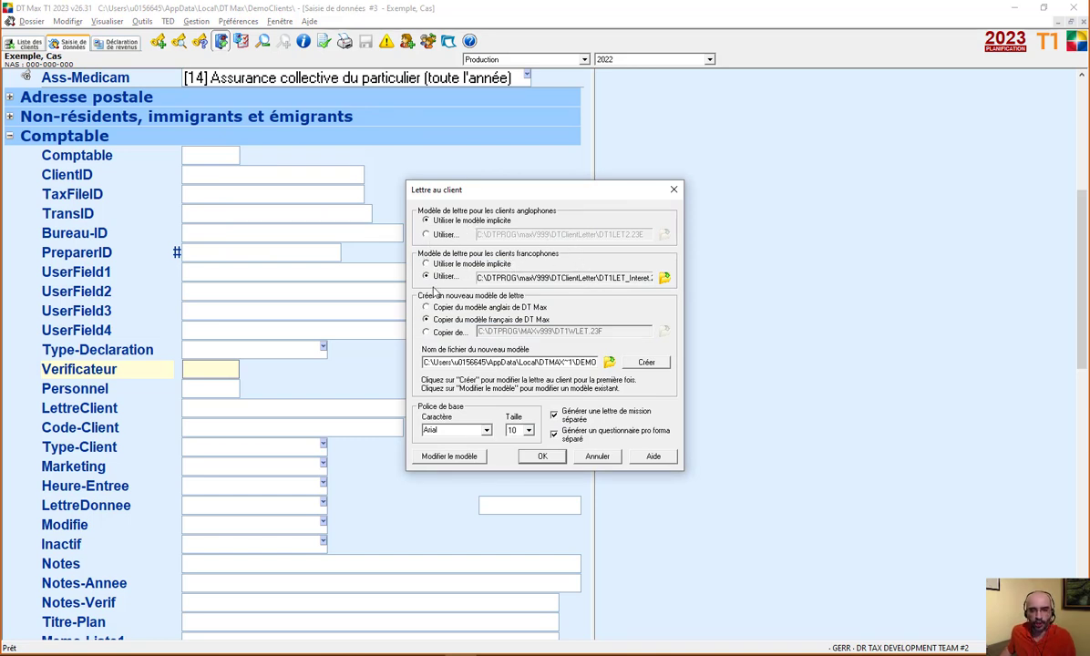
click(665, 279)
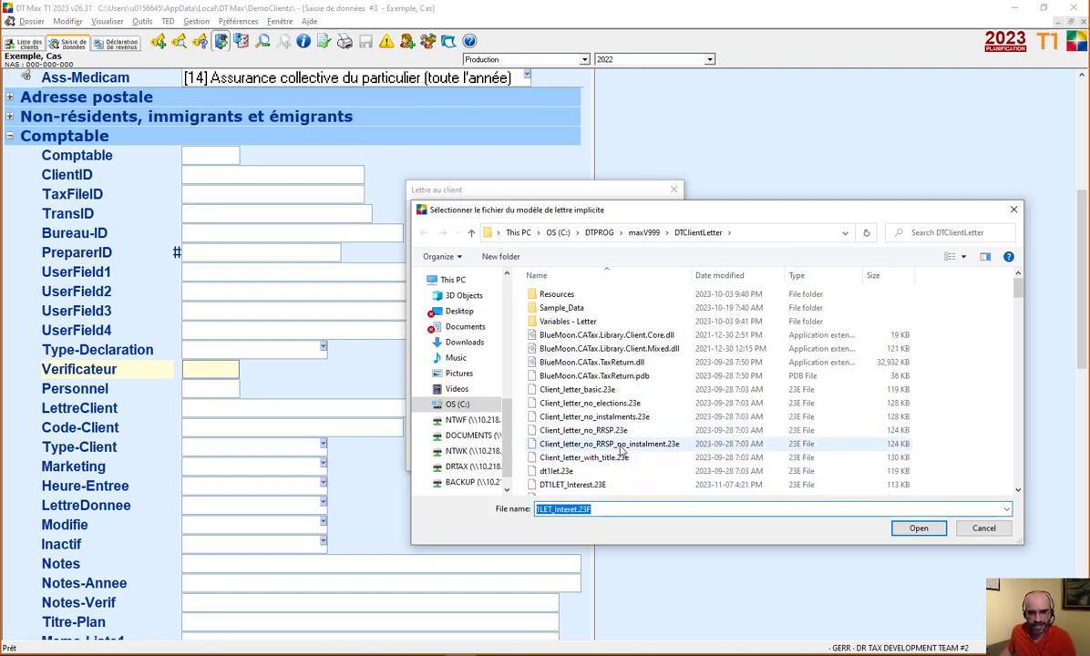
click(923, 530)
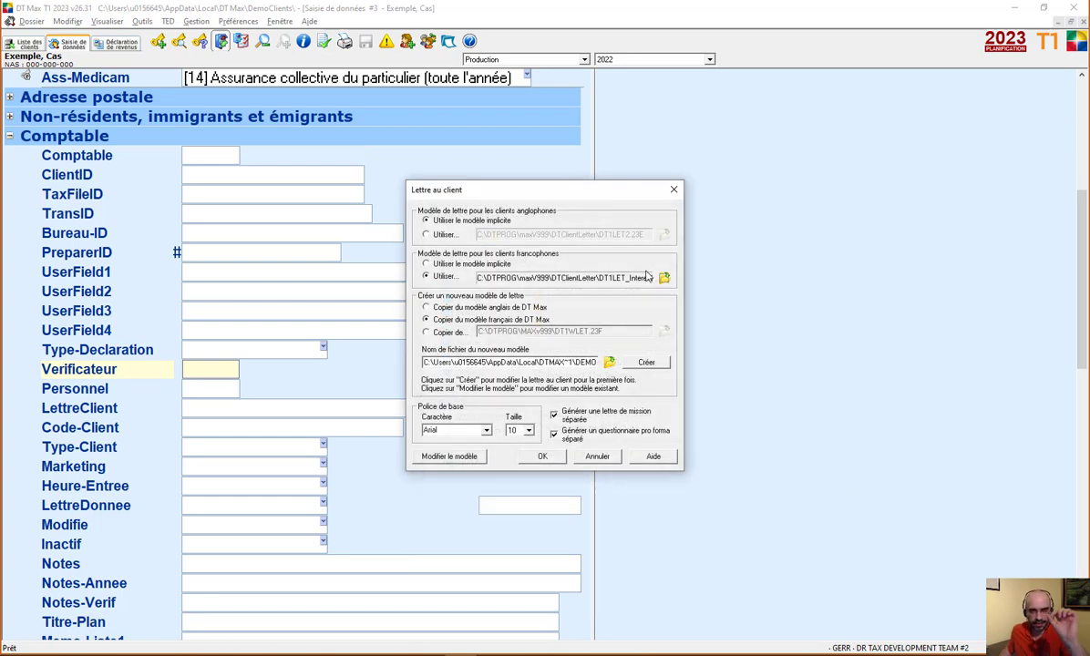
click(544, 457)
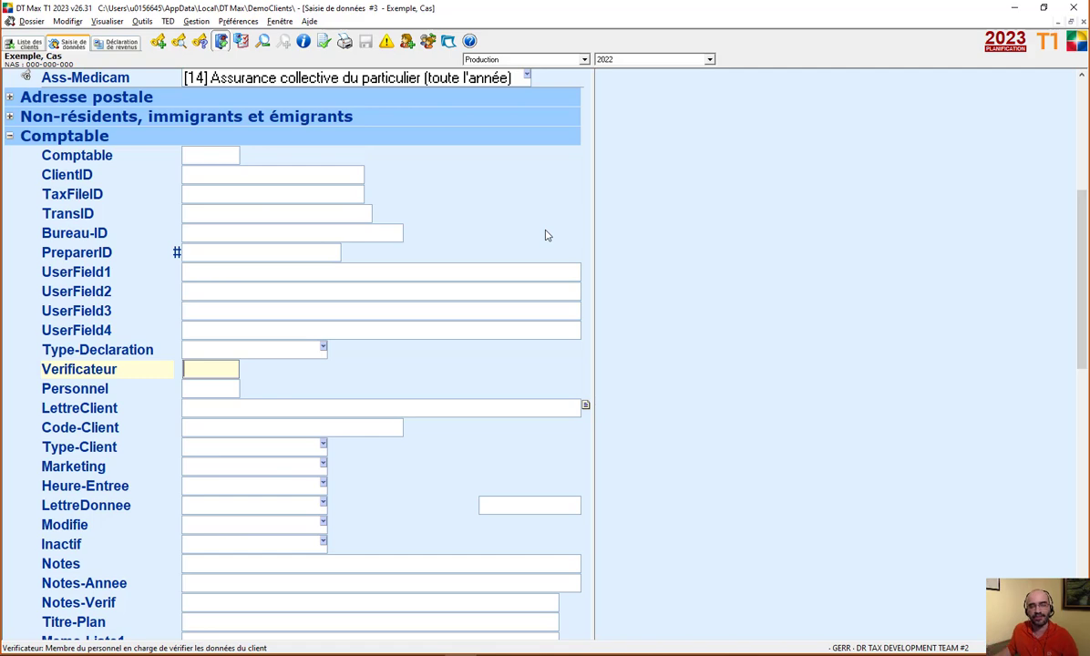
- Check the Canadian-source interest amount entered under Placements sans feuillets de renseignements
scroll(531, 210, down, 1)
scroll(529, 212, up, 2)
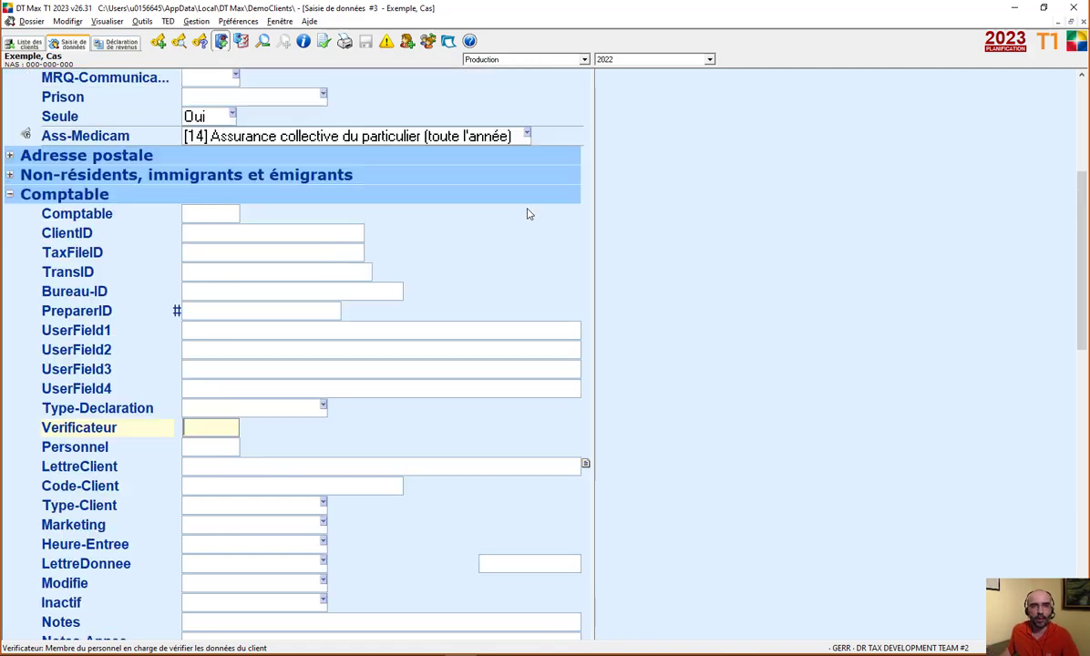
scroll(529, 215, down, 13)
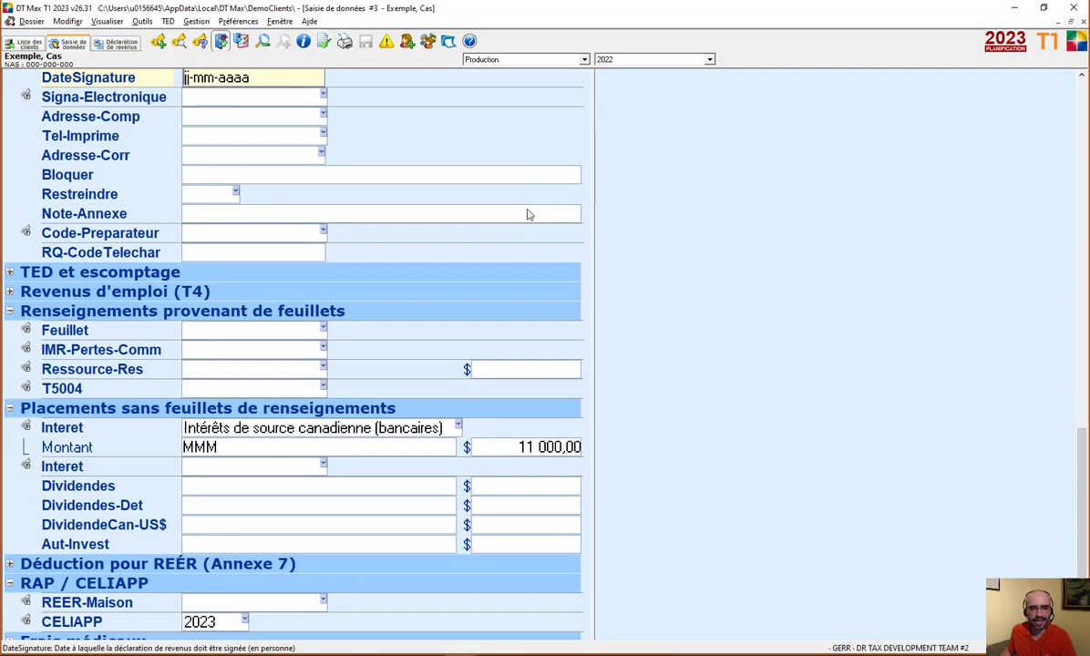
scroll(526, 215, down, 1)
click(502, 394)
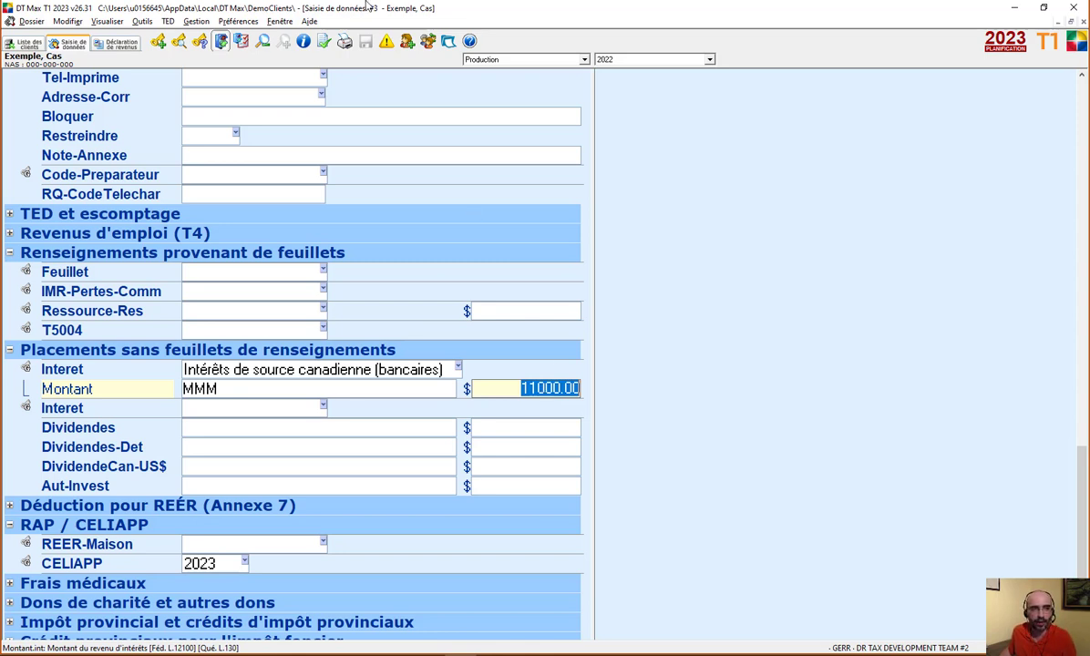
- Display the client letter in the client's tax return and check the conditional interest income paragraph
click(142, 21)
click(142, 37)
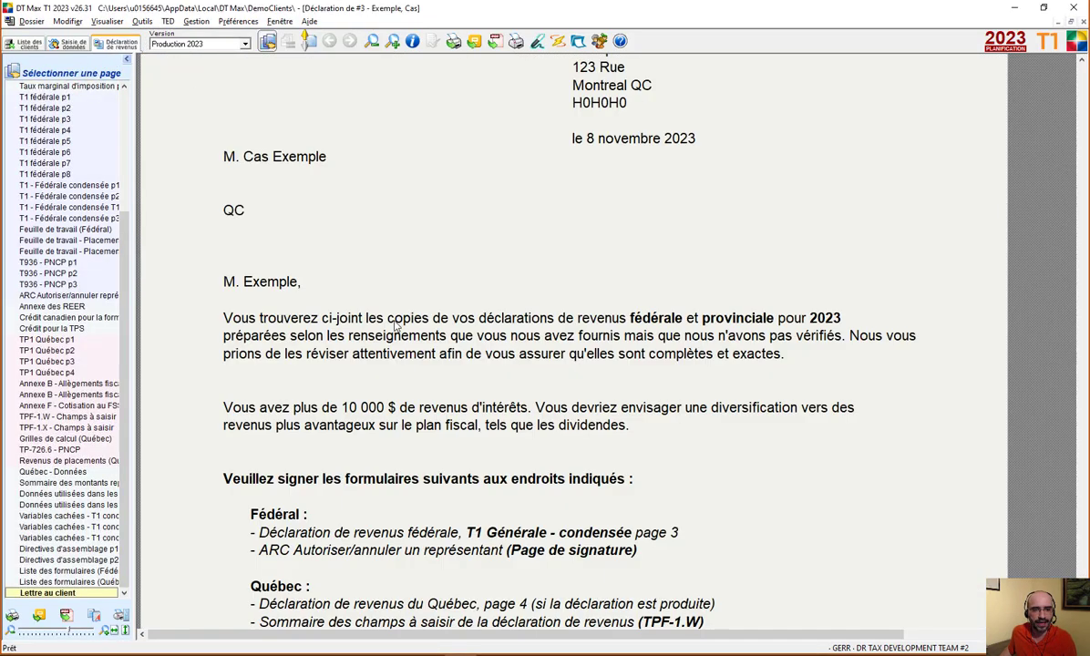
scroll(370, 301, down, 2)
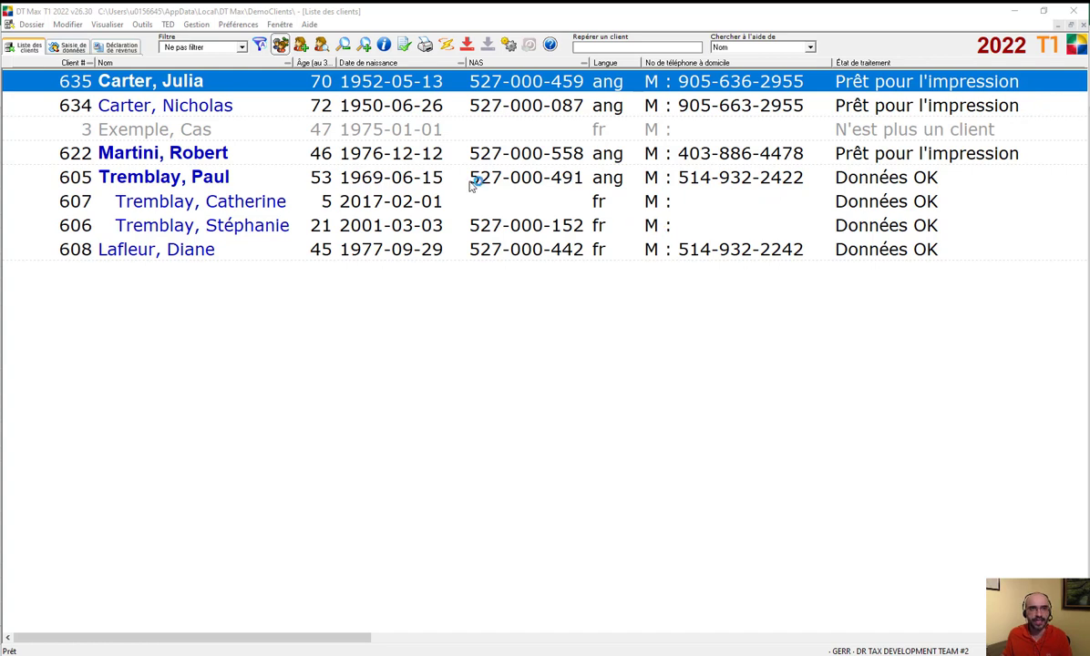
- Hide the inactive clients from the client list, display them again and select the greyed-out client no longer served
click(262, 50)
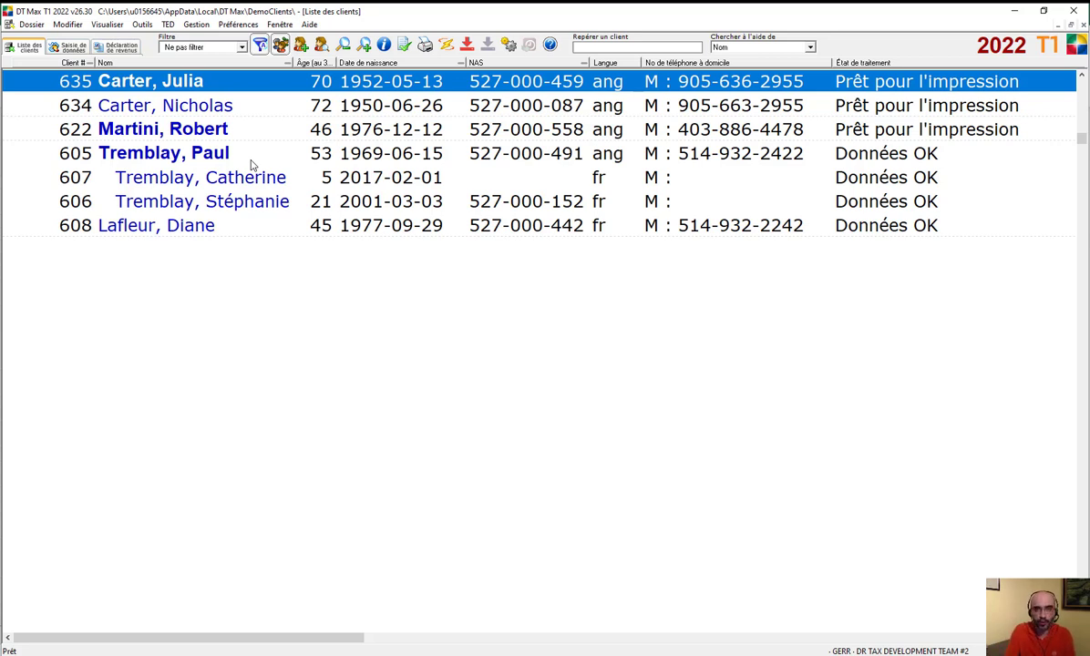
click(260, 48)
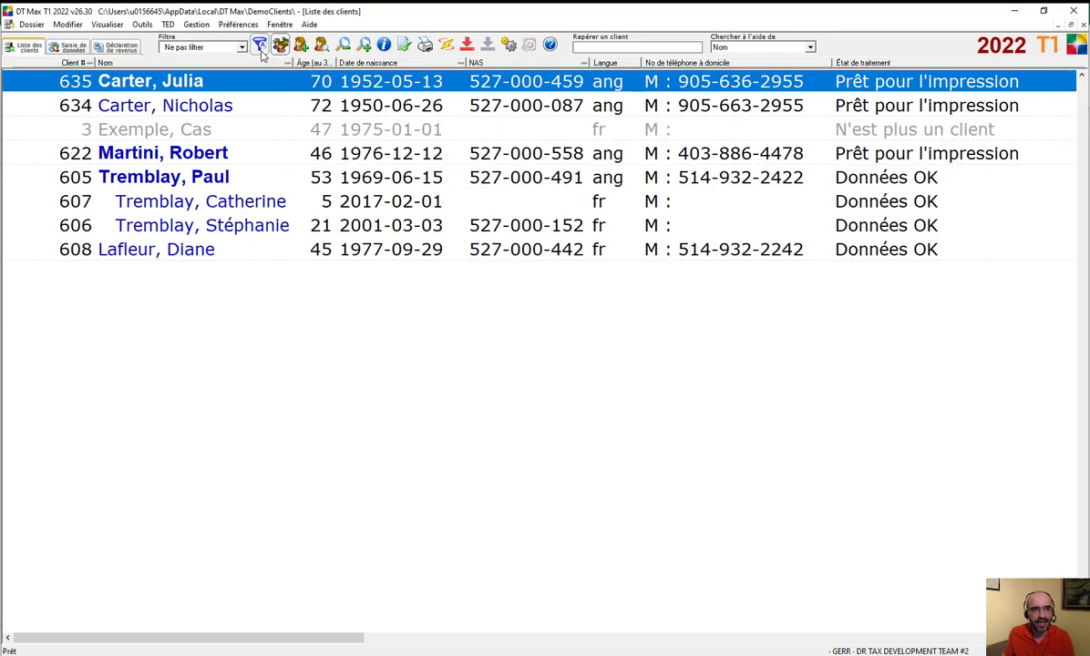
click(225, 134)
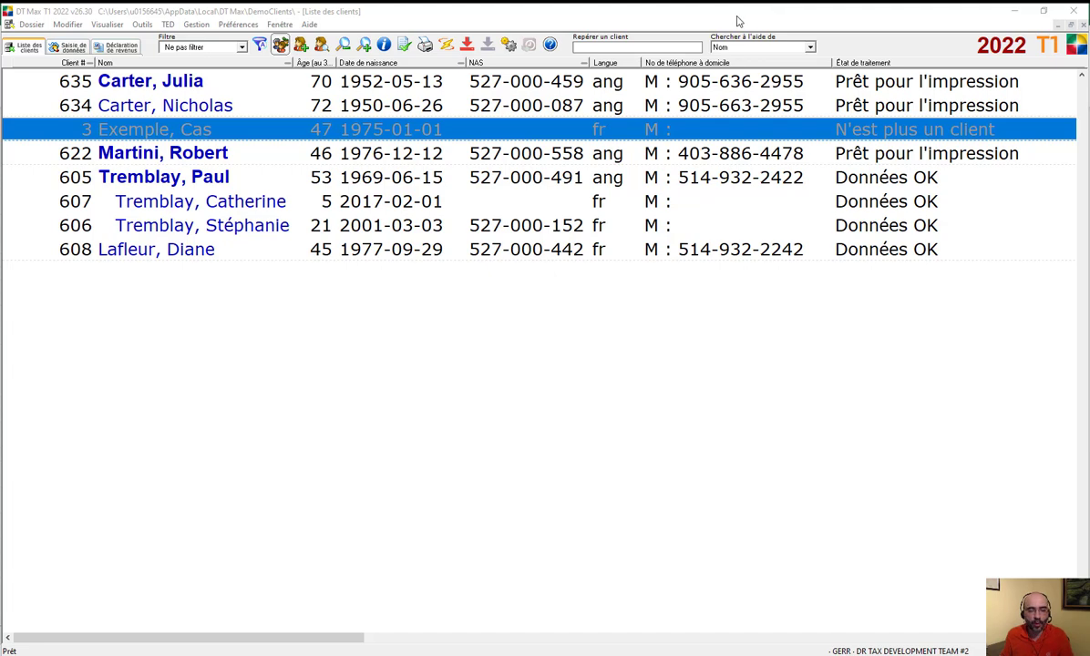
- Enable Rendre toutes les colonnes triables in the user interface preferences and save the settings
click(227, 26)
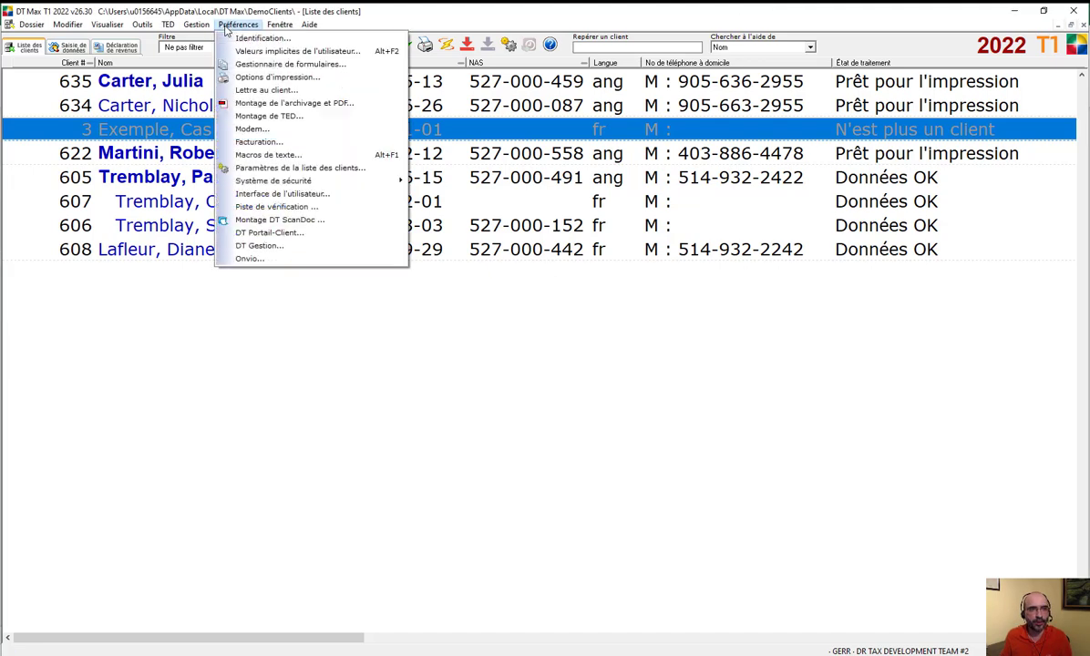
click(365, 201)
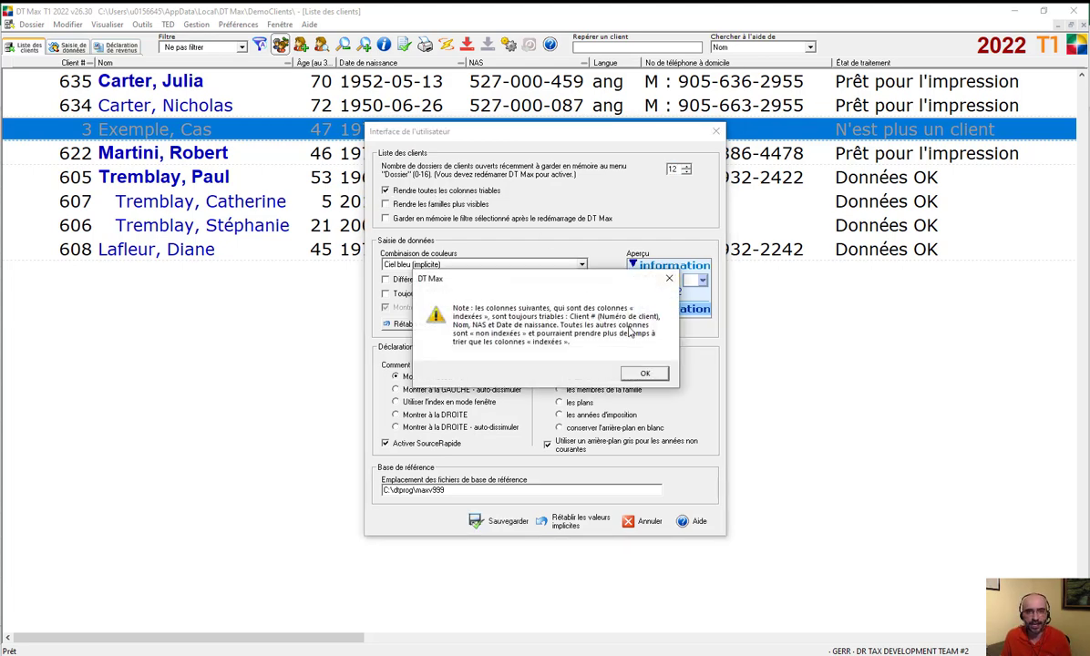
click(644, 373)
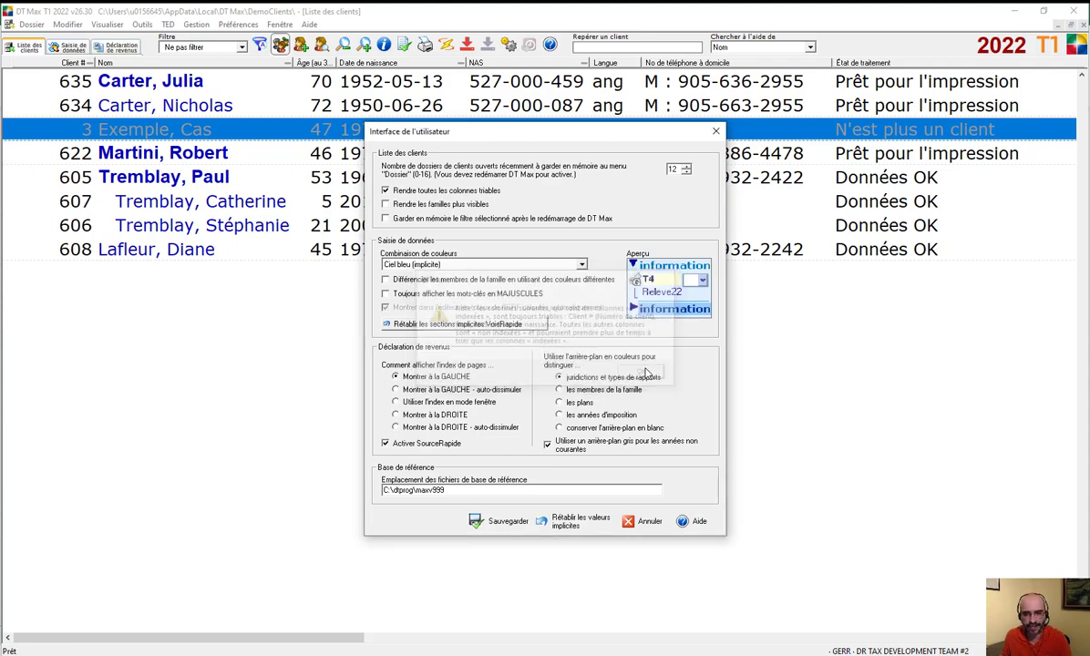
click(512, 522)
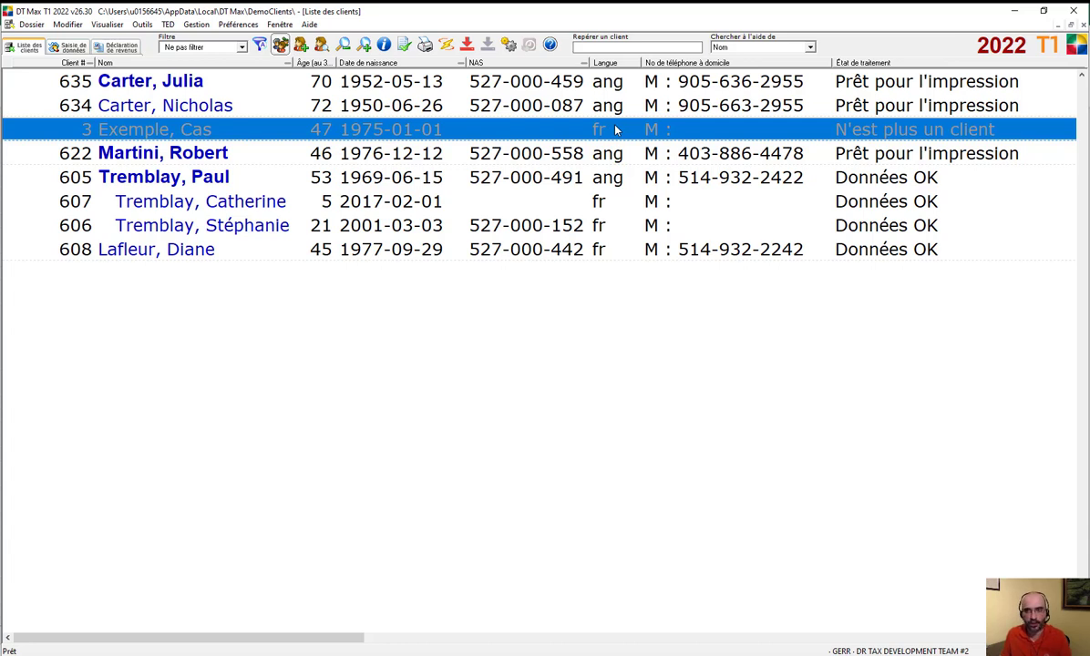
- Sort the client list by État de traitement and restore the family grouping
click(866, 65)
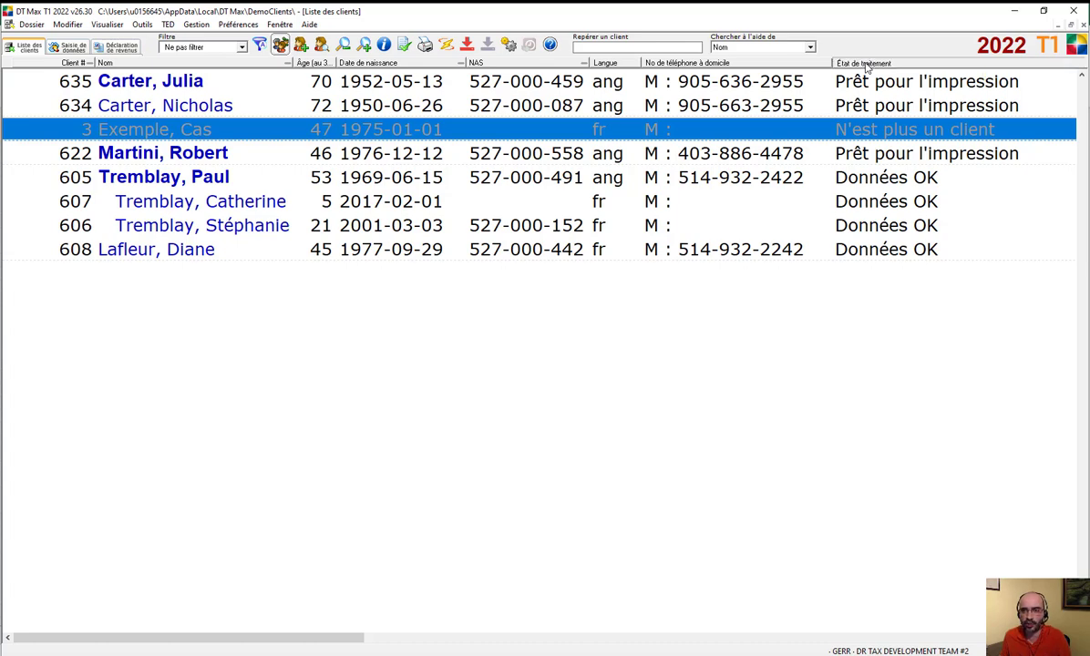
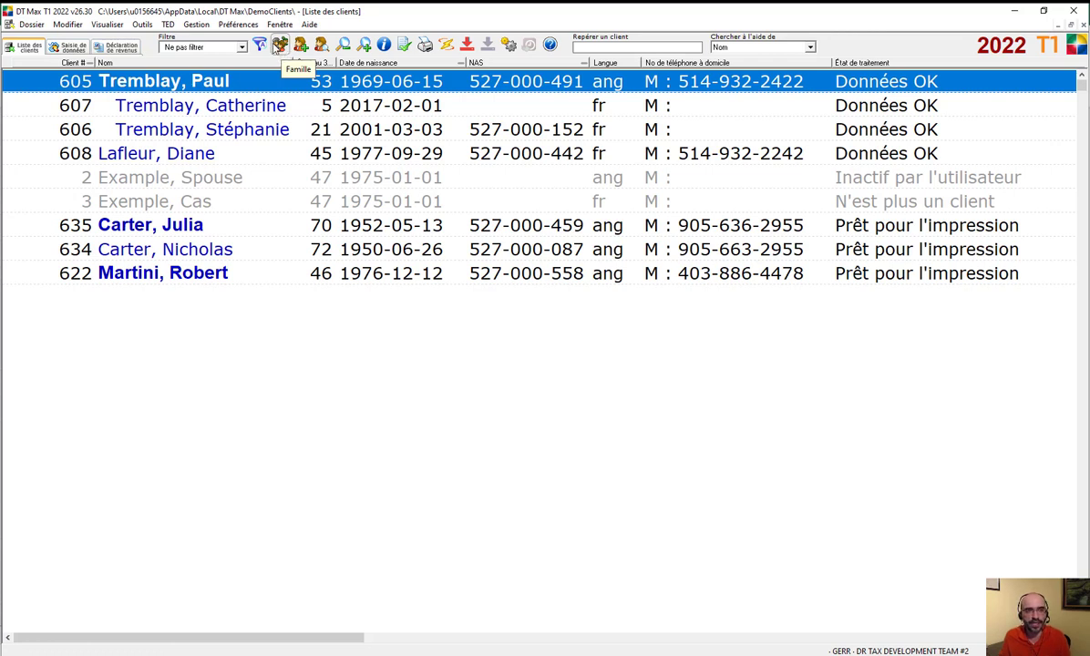
click(280, 46)
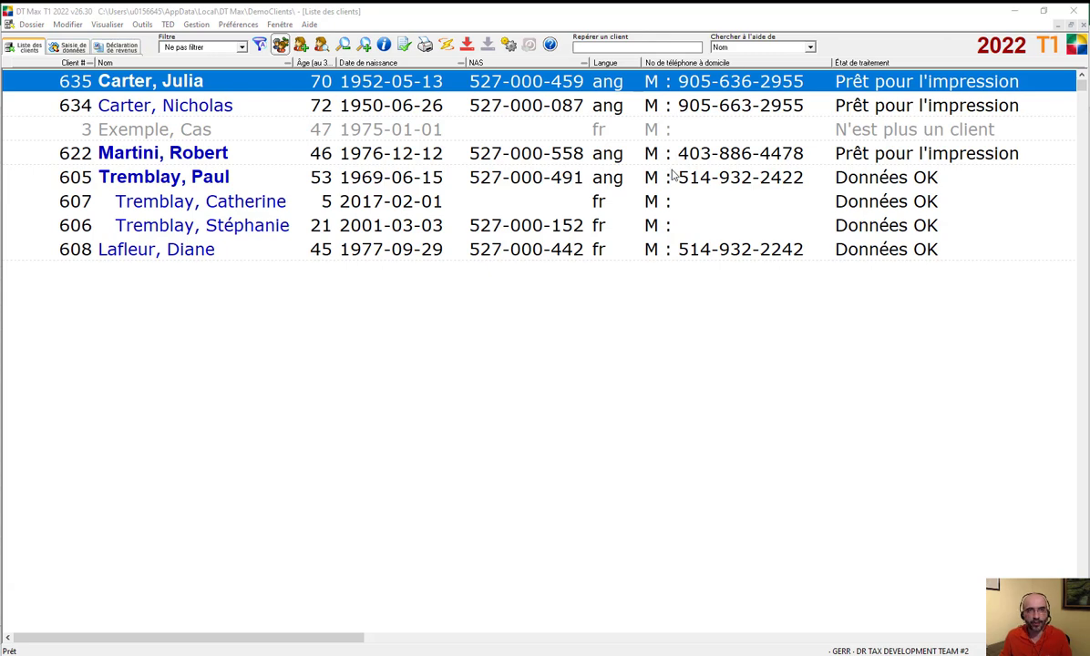
- Enable Rendre les familles plus visibles in the user interface preferences, save, and check the family groups in the client list
click(228, 28)
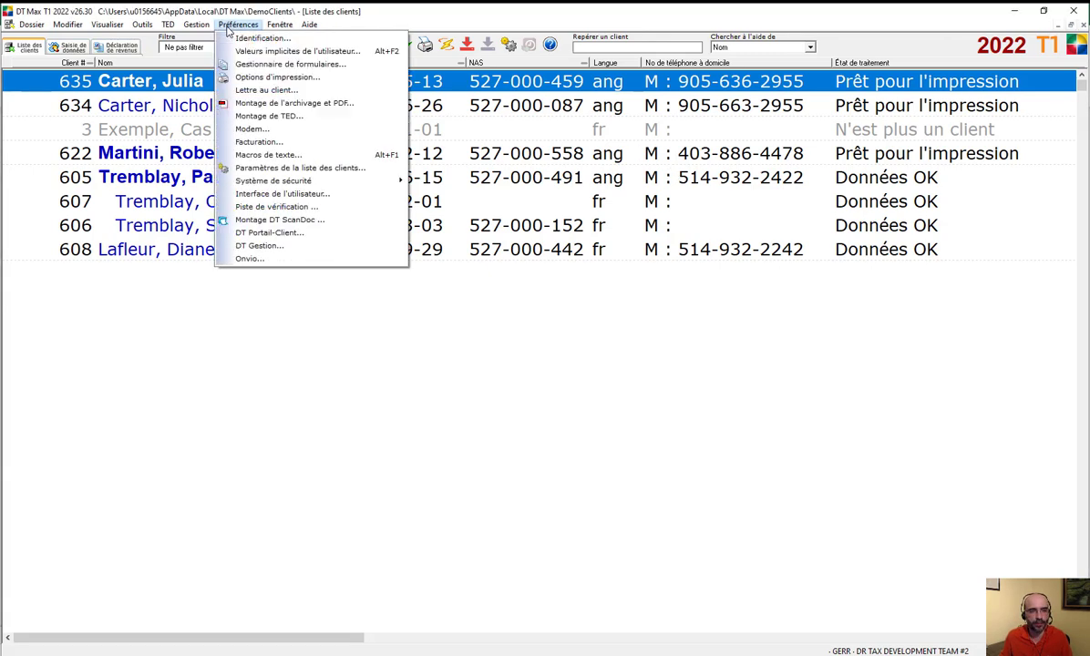
click(378, 198)
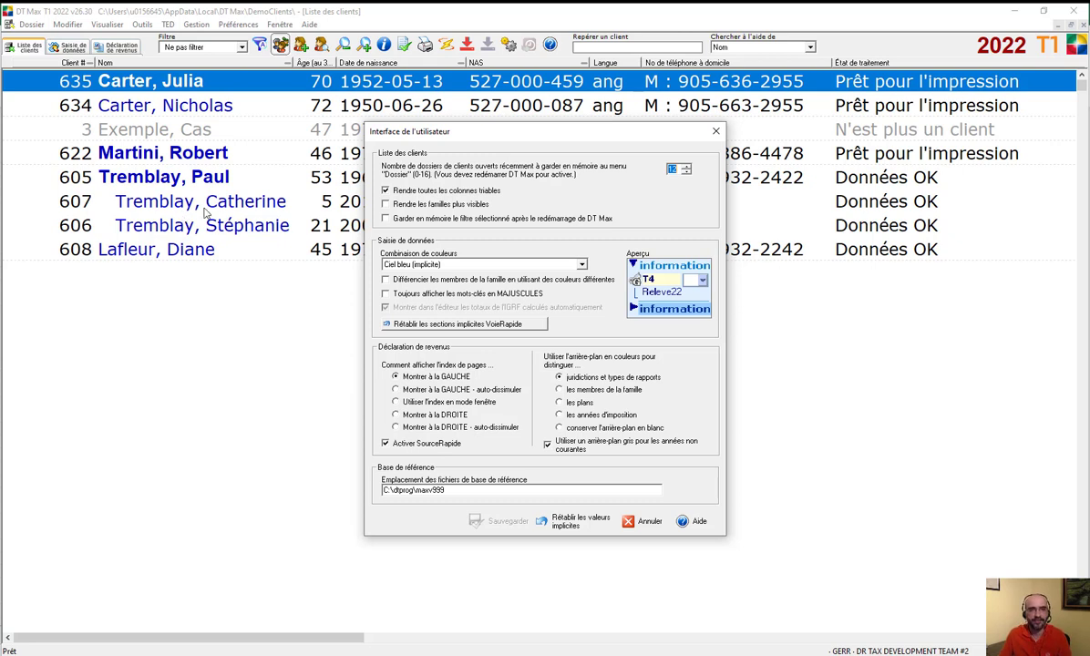
click(386, 205)
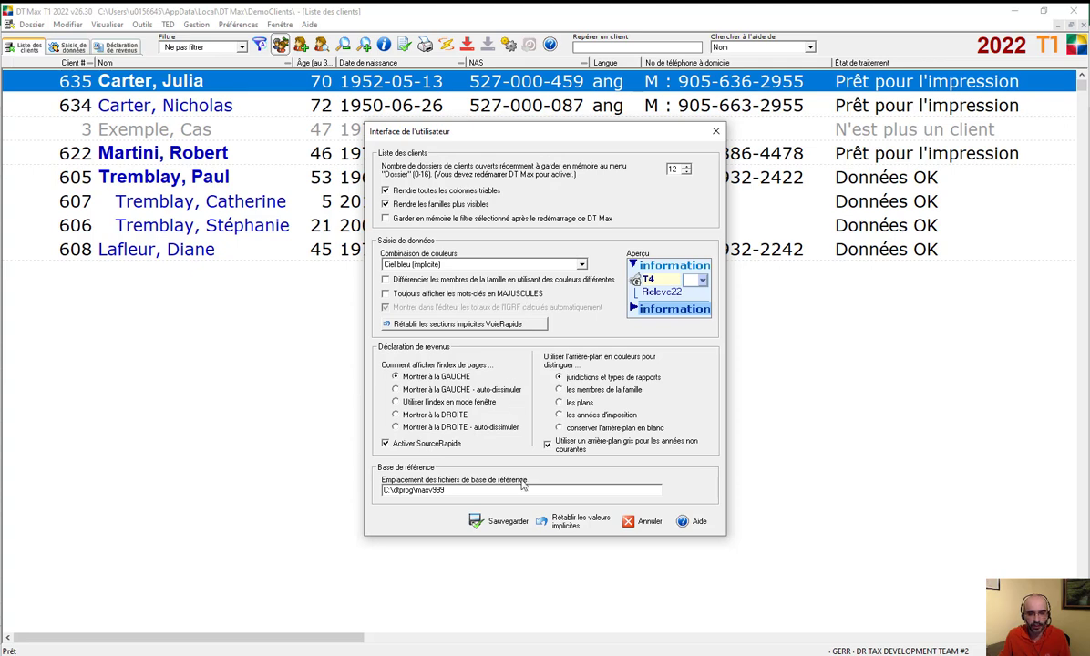
click(516, 522)
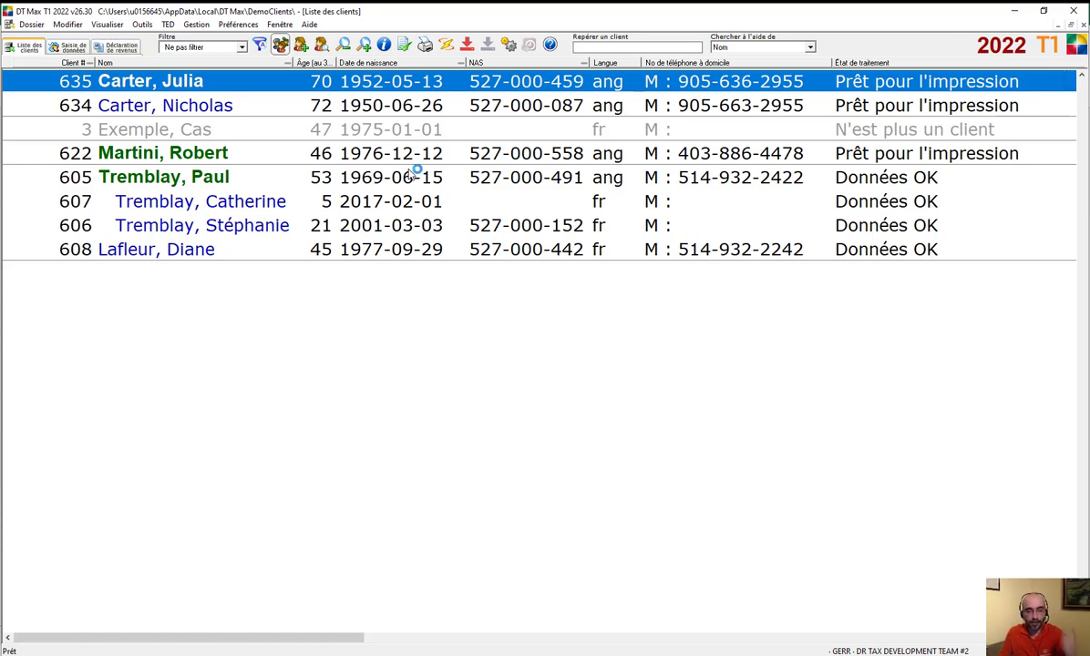
click(250, 185)
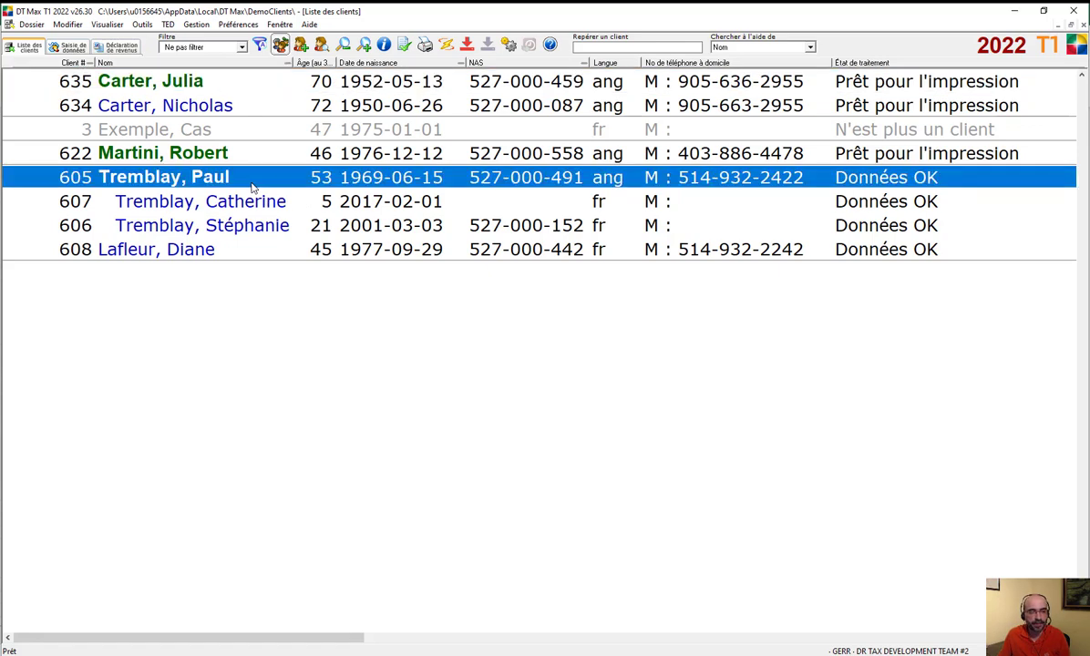
click(243, 151)
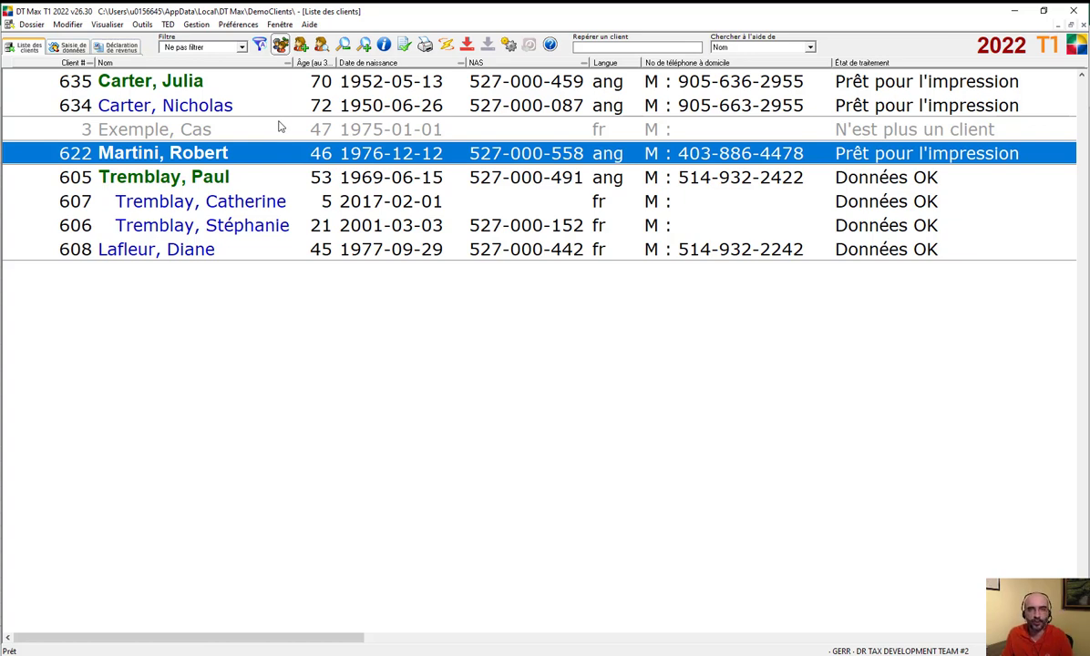
double_click(661, 153)
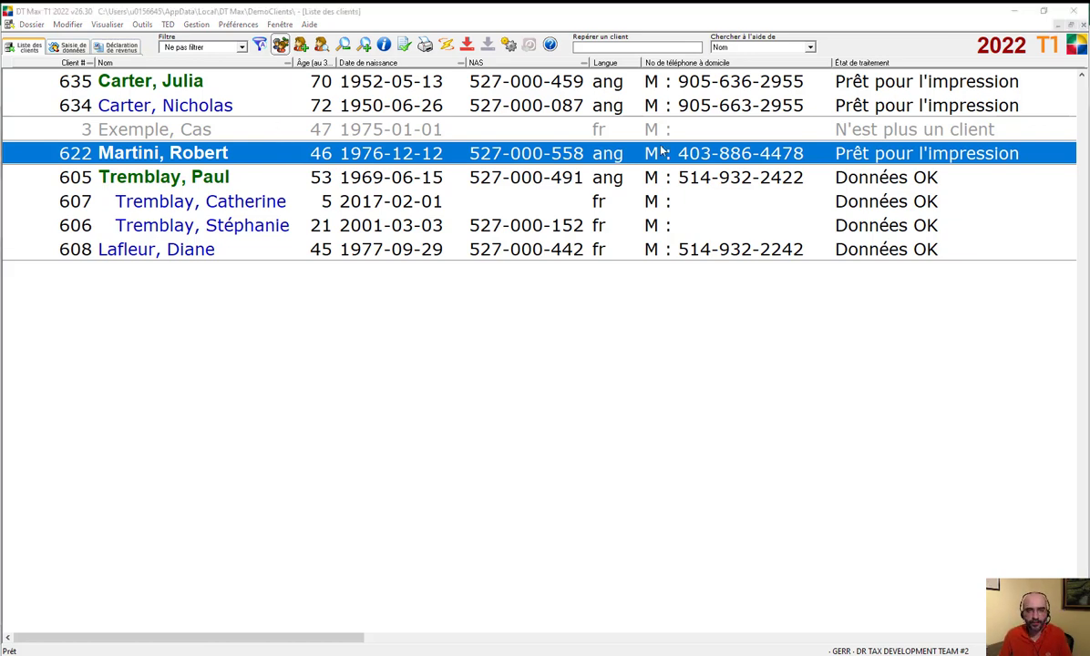
- Enable Différencier les membres de la famille en utilisant des couleurs différentes in the user interface preferences and save
click(228, 27)
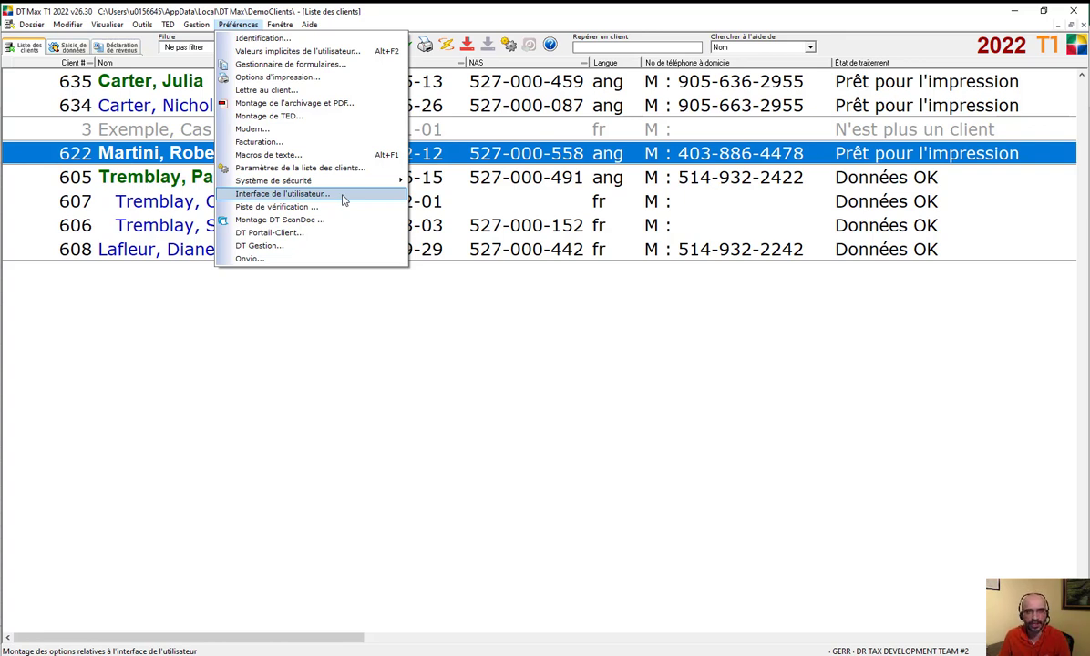
click(344, 200)
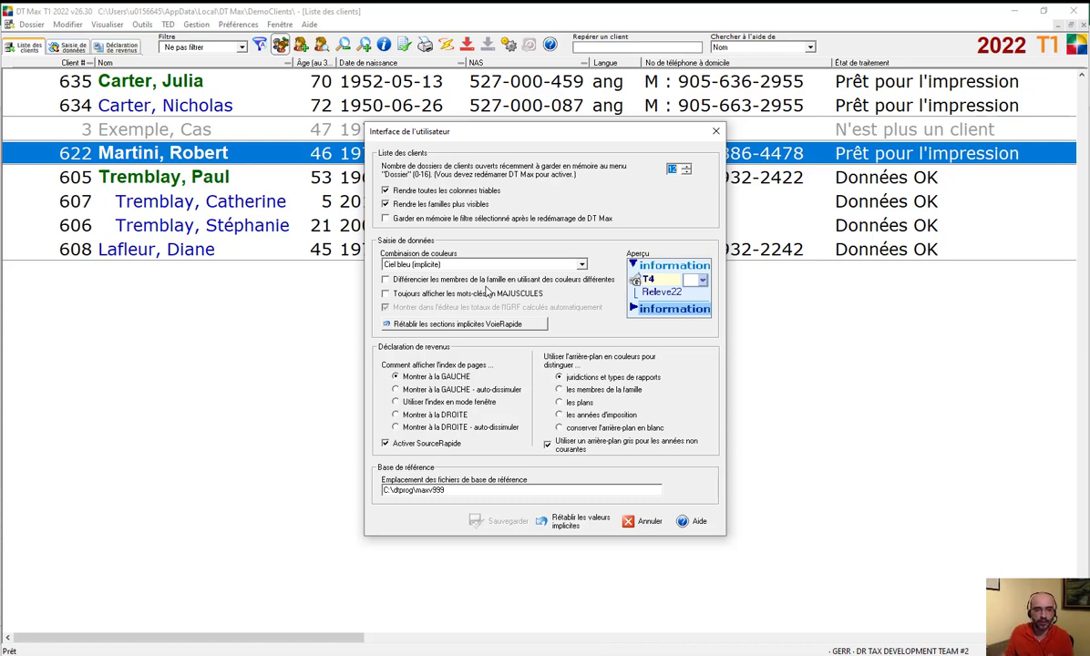
click(385, 280)
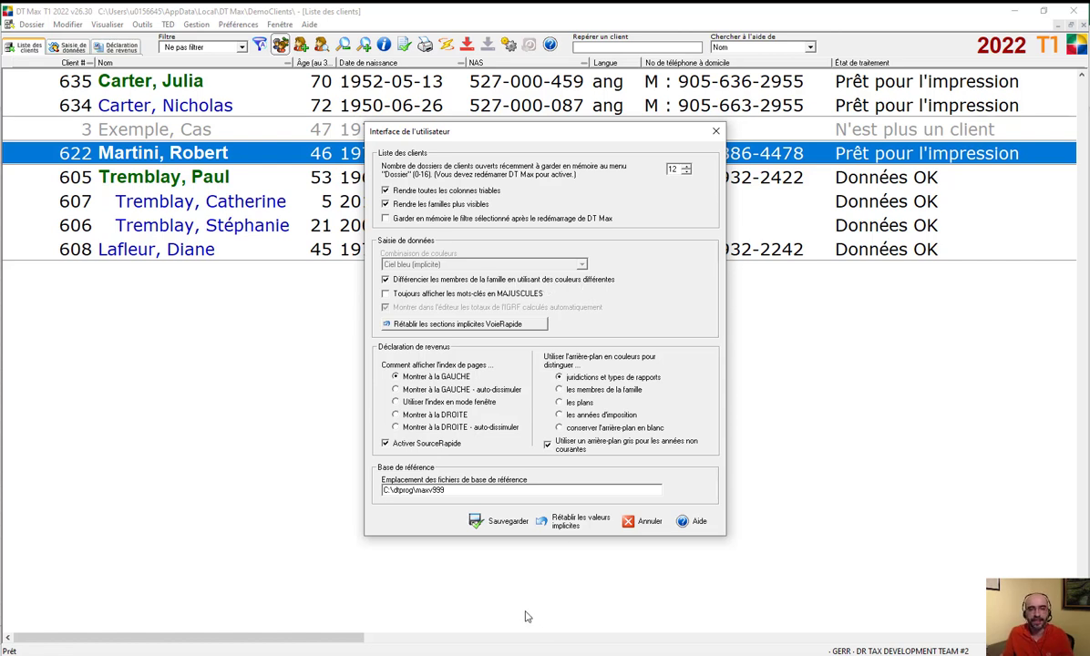
click(508, 523)
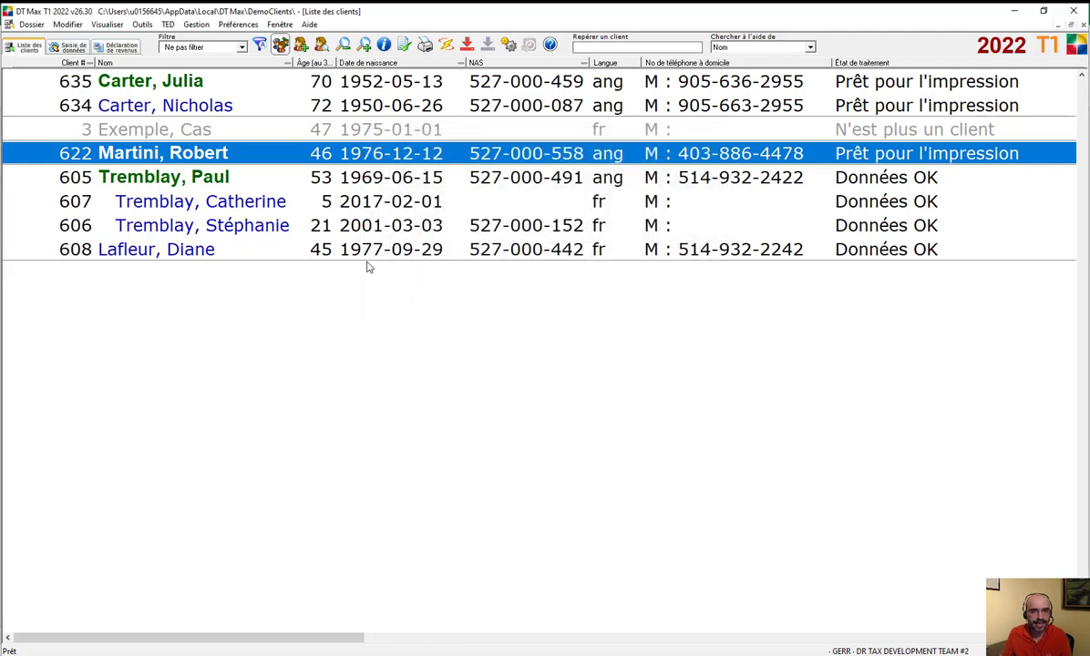
- Open the data entry of the head of the four-member family and switch to the spouse's file to compare colours
double_click(239, 175)
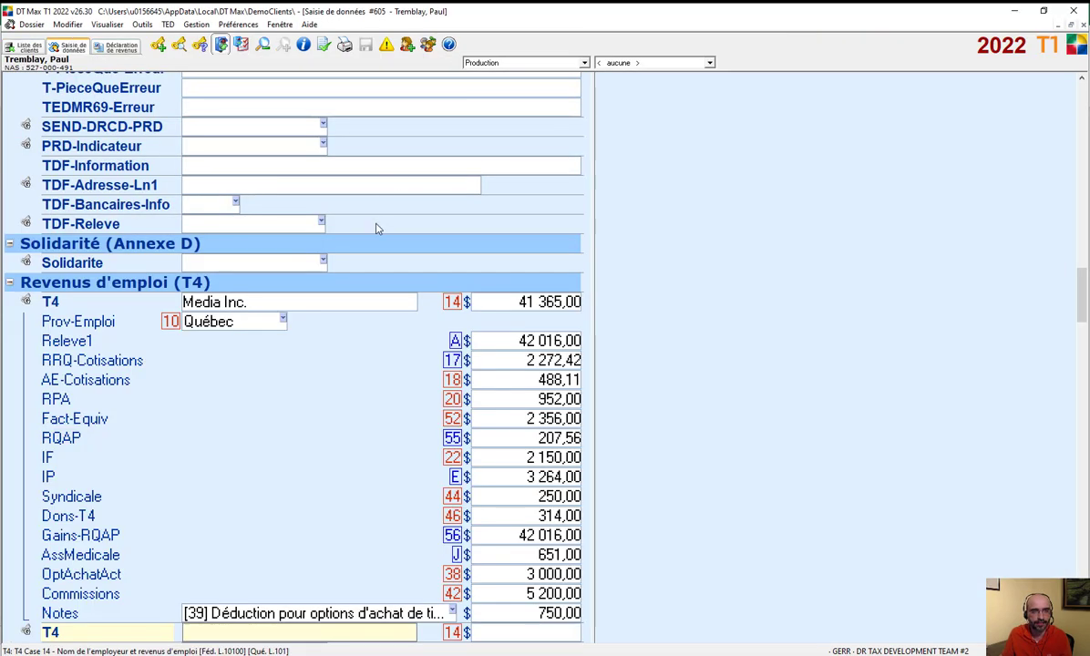
scroll(372, 227, up, 5)
scroll(371, 225, up, 20)
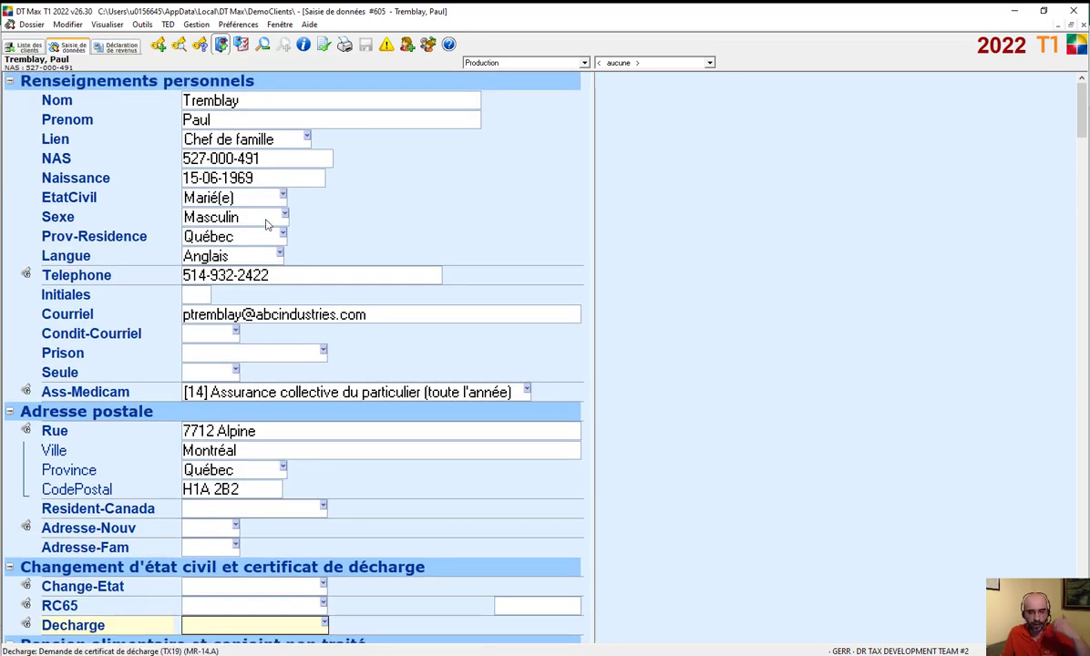
click(406, 43)
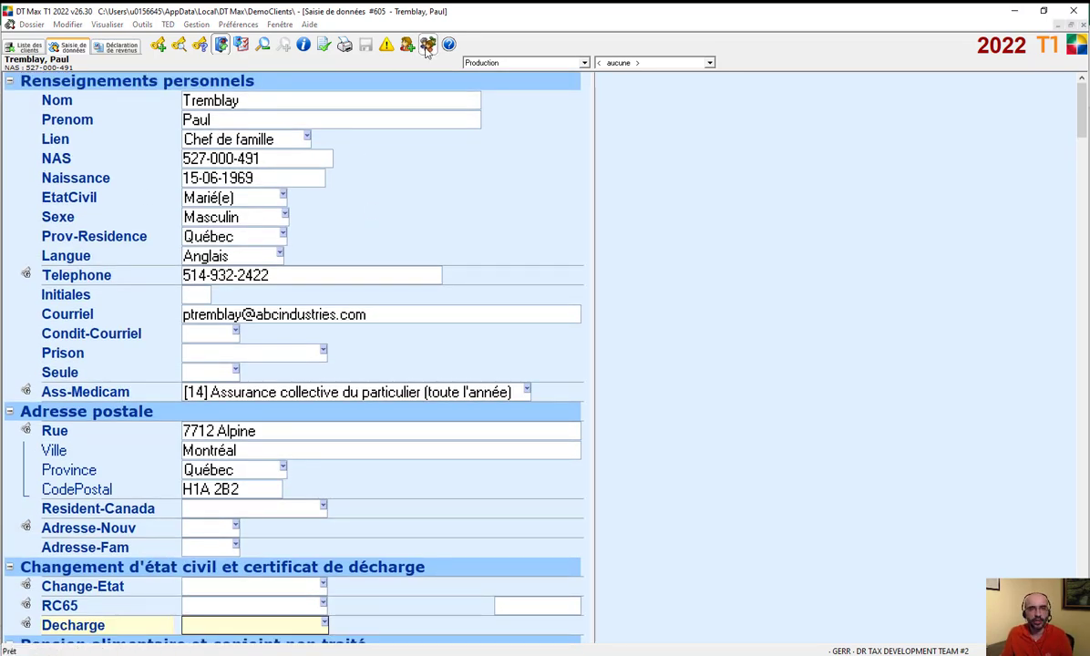
double_click(492, 302)
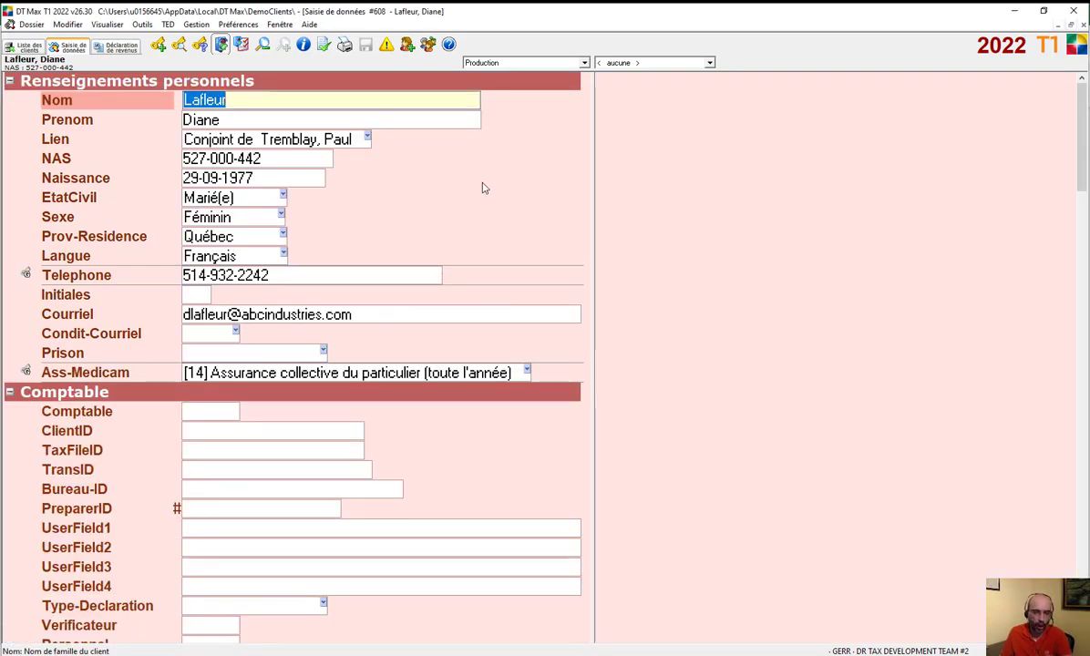
click(119, 215)
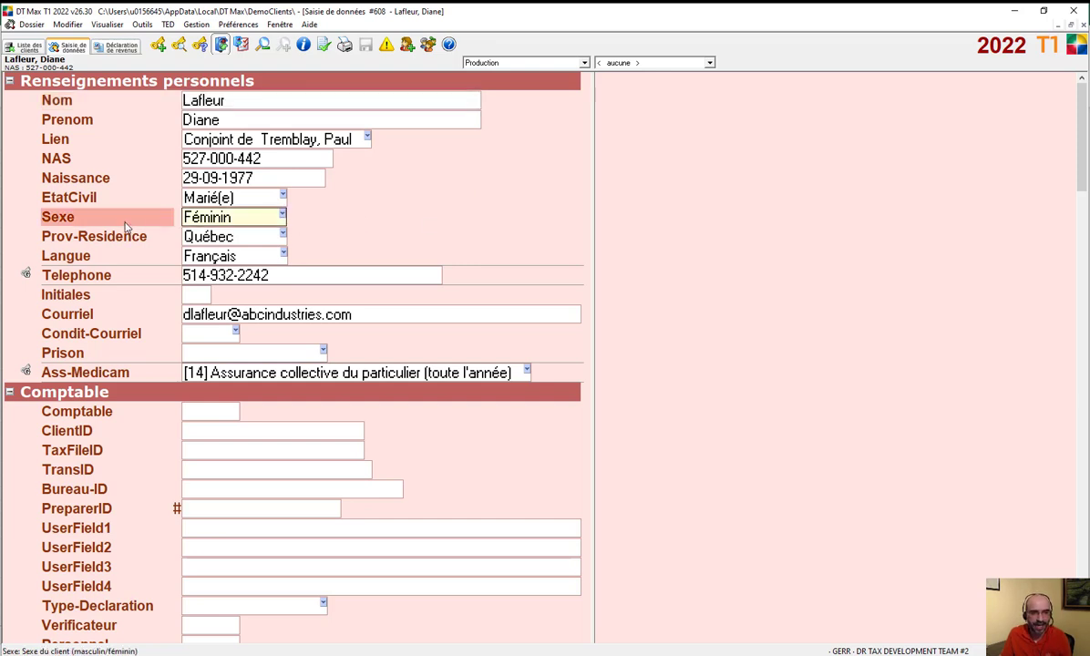
- Switch to each of the two daughters' files through the family member selection to check their colour scheme
click(428, 45)
double_click(492, 291)
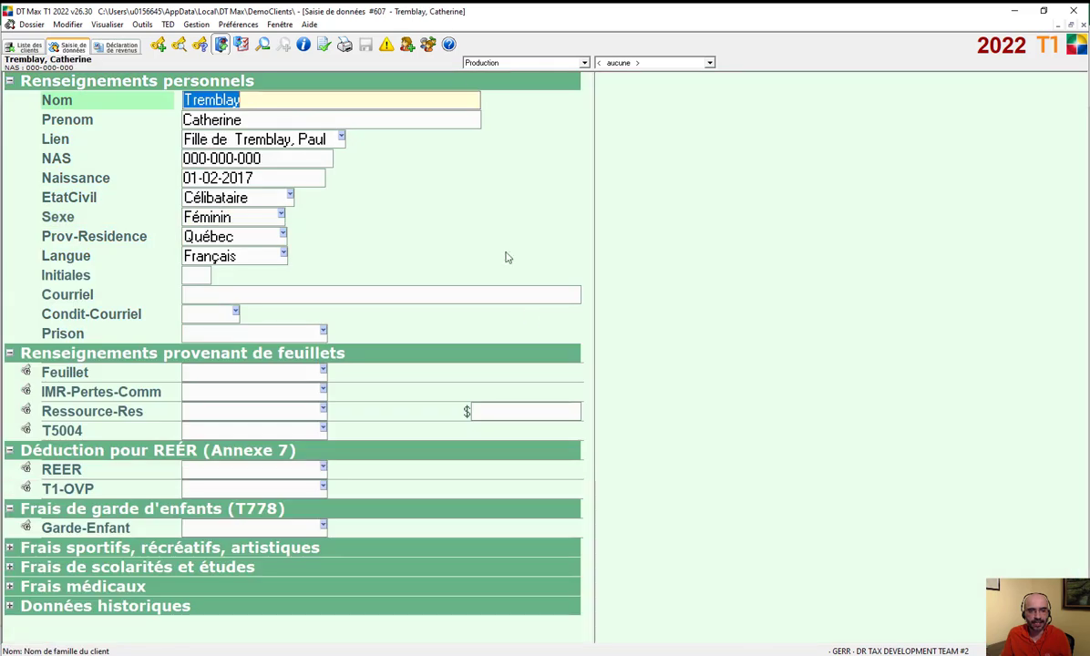
click(407, 45)
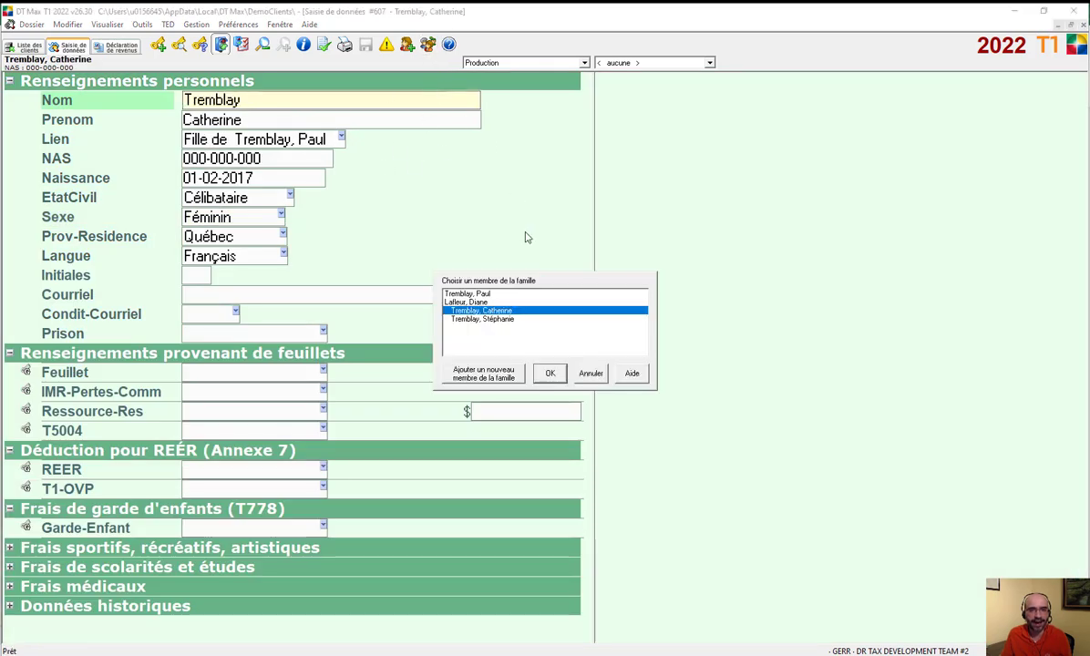
click(512, 319)
double_click(512, 319)
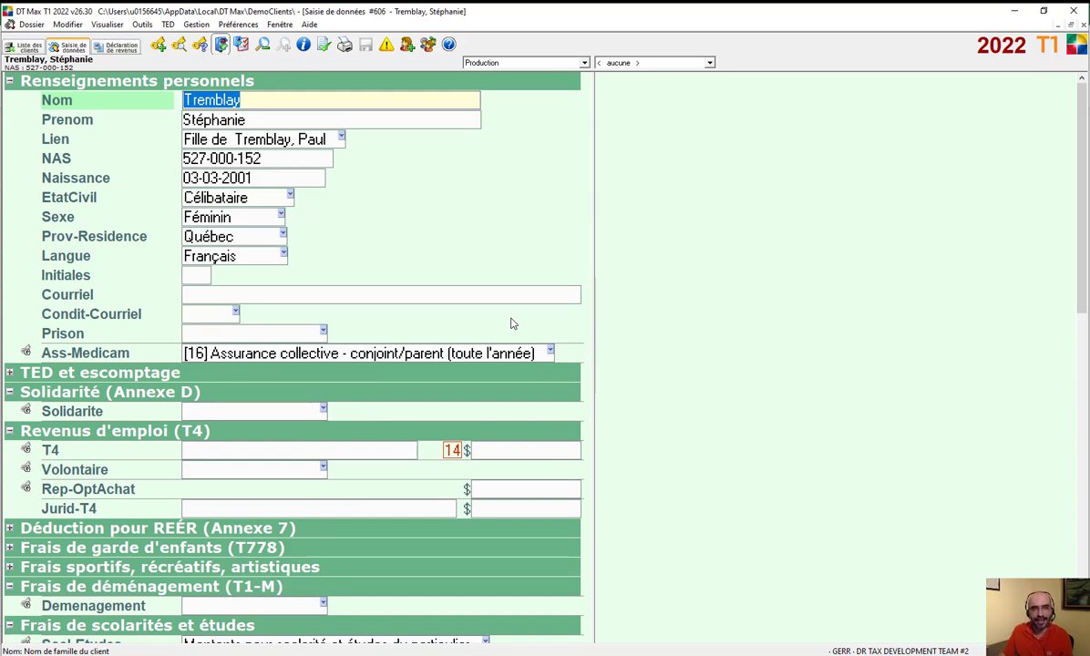
- Return to the head of the family's file and display its Renseignements personnels section
click(407, 46)
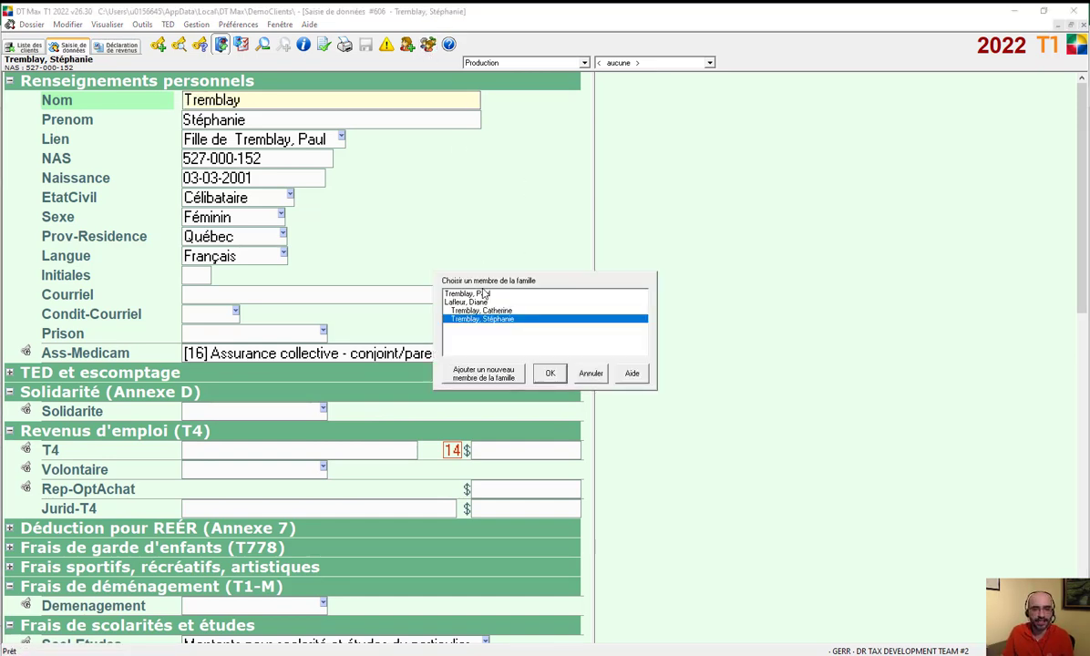
double_click(465, 293)
scroll(438, 243, up, 6)
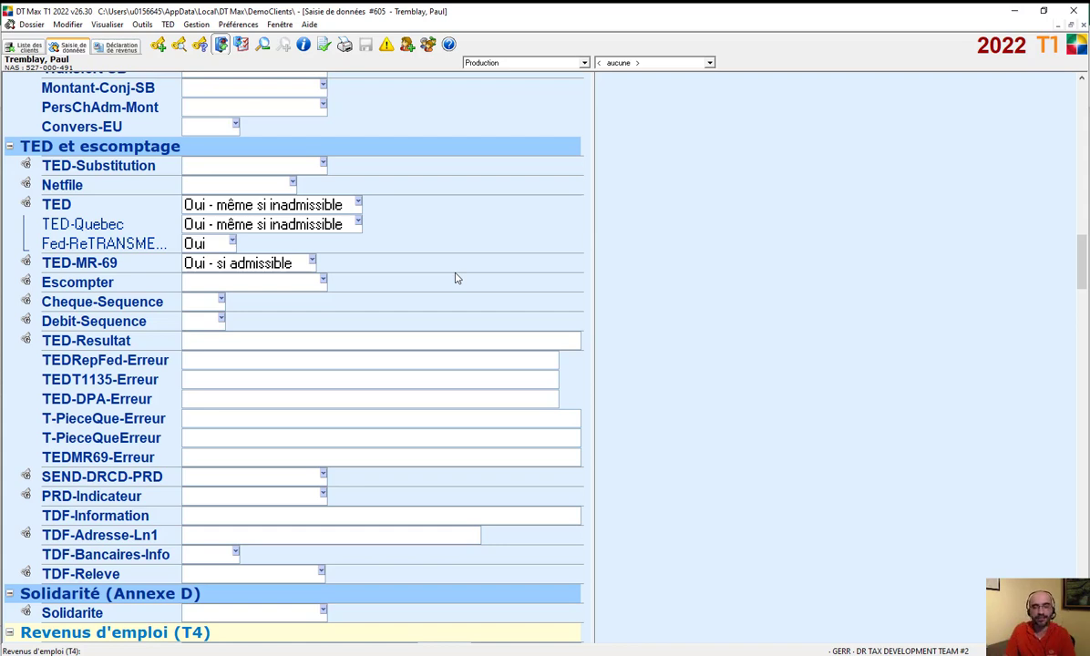
key(Page_Up)
key(Page_Up)
key(Page_Up)
key(Page_Up)
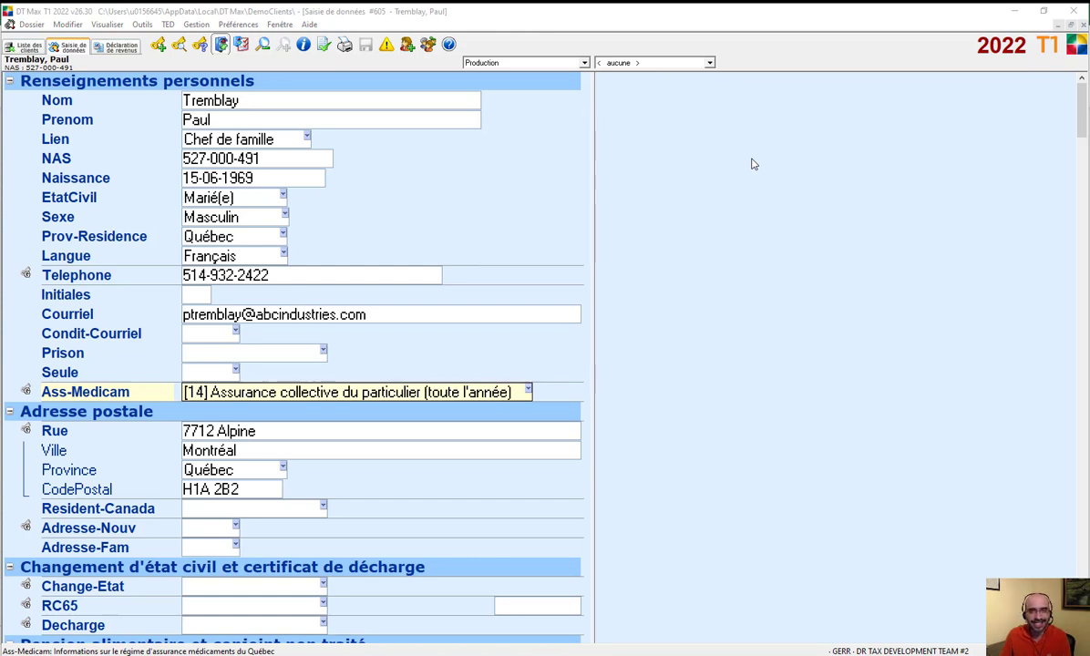
- Tag the Releve1 keyword of the Media Inc. T4 slip under Revenus d'emploi (T4) as Coché OK
scroll(569, 227, down, 7)
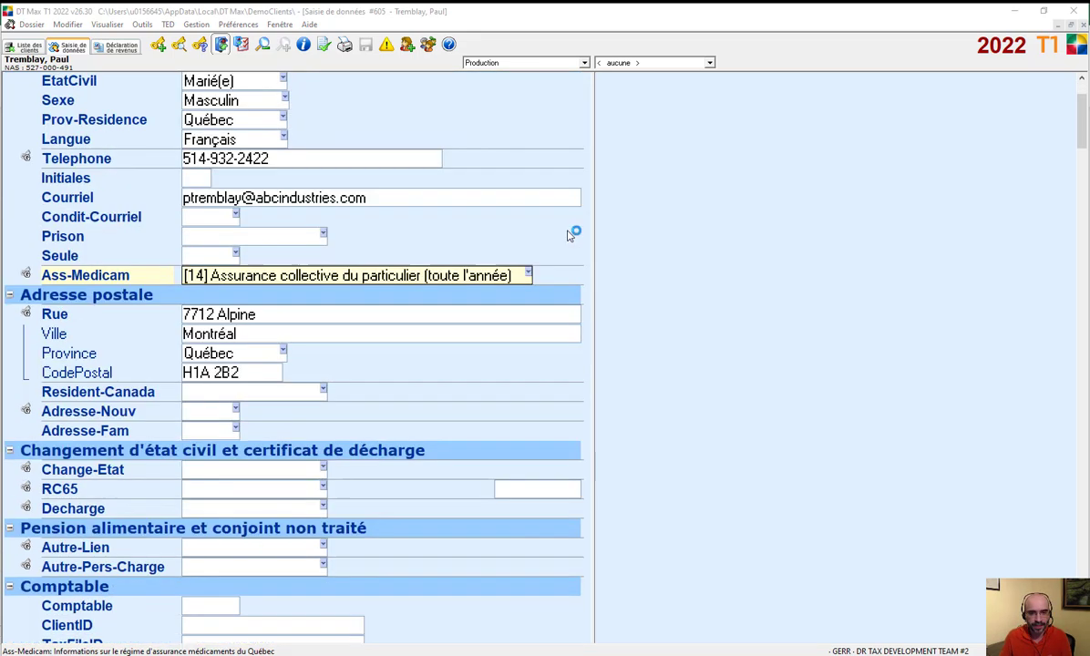
scroll(559, 241, down, 20)
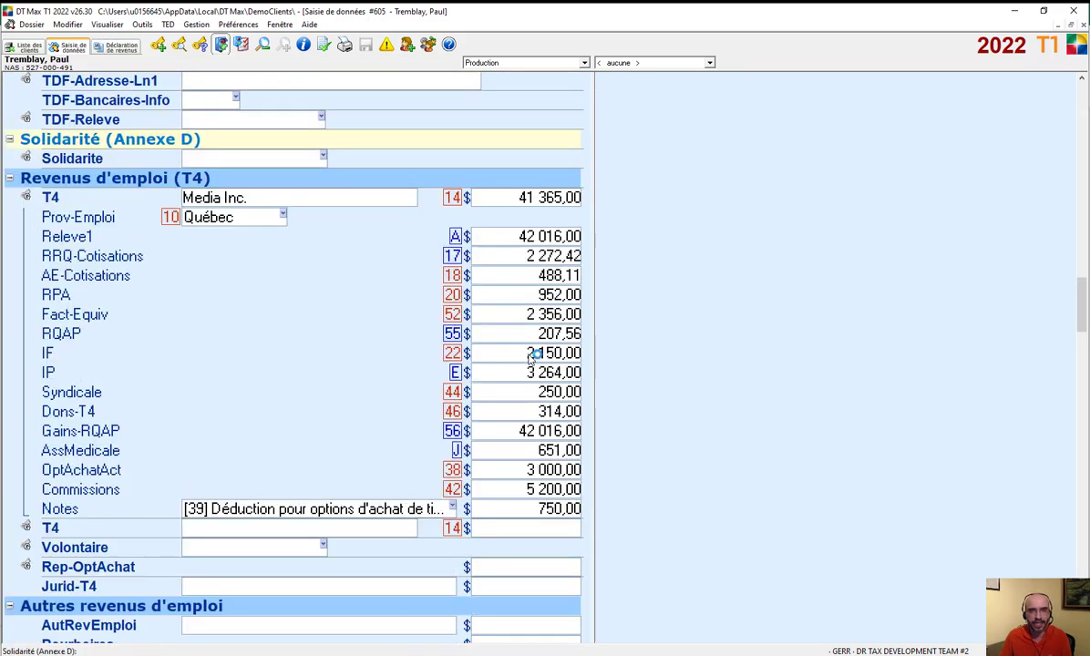
click(530, 238)
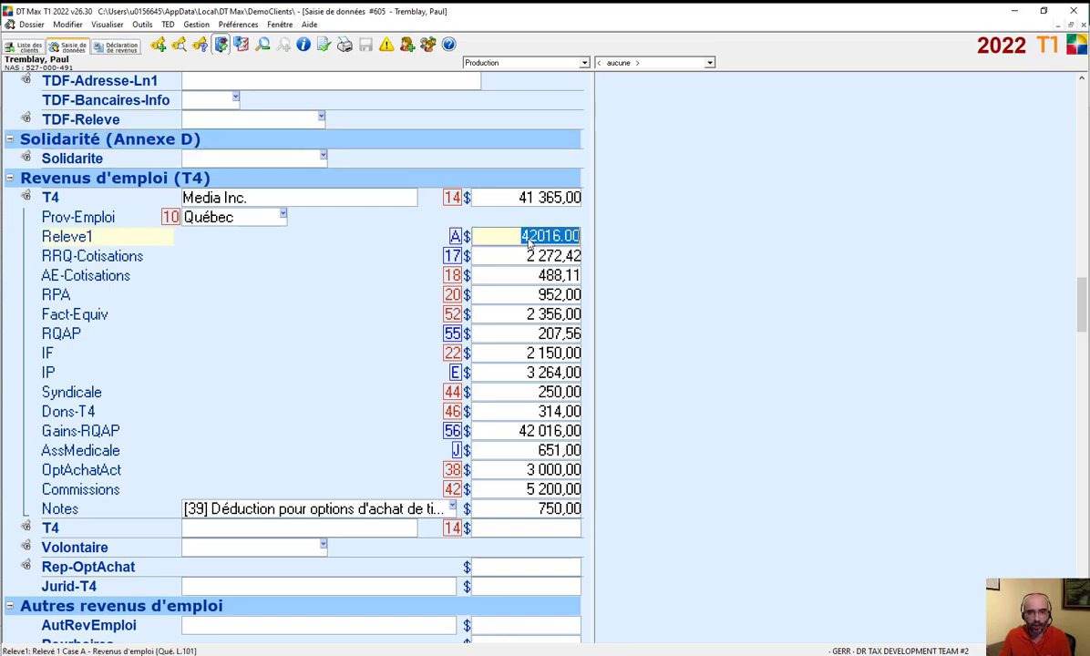
right_click(520, 237)
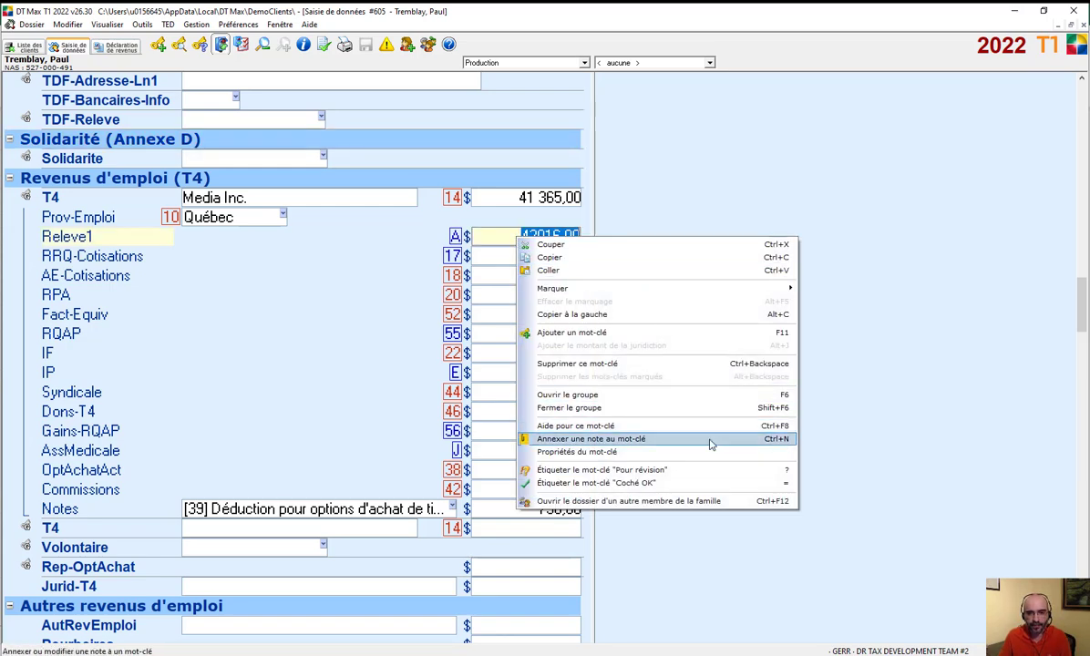
click(705, 488)
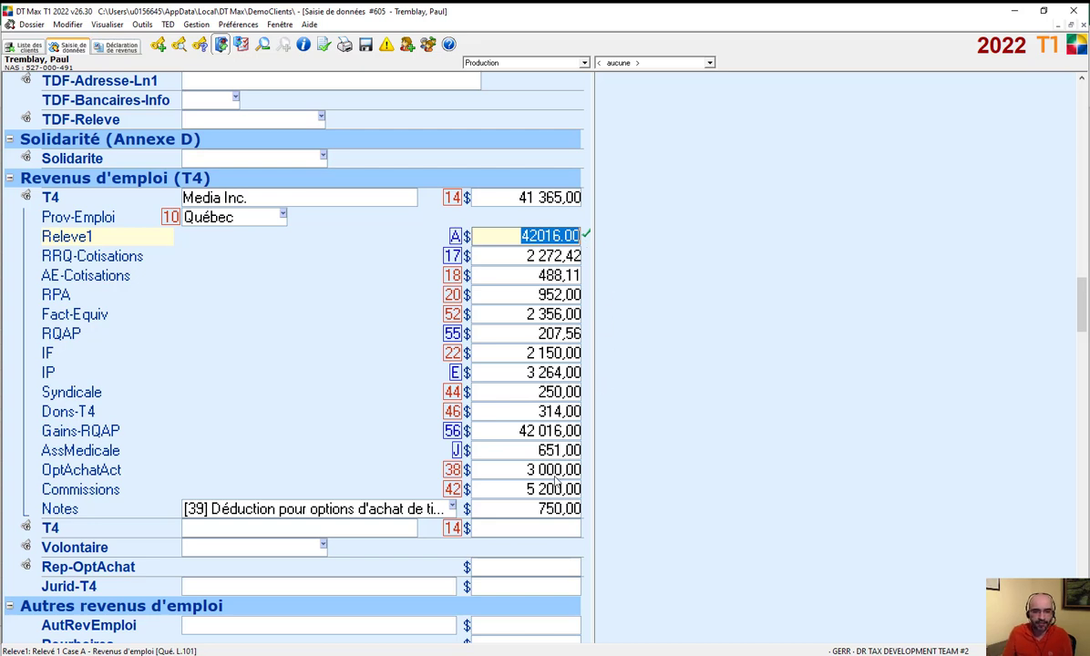
- Tag the Notes keyword of the Media Inc. T4 slip as Pour révision
click(522, 510)
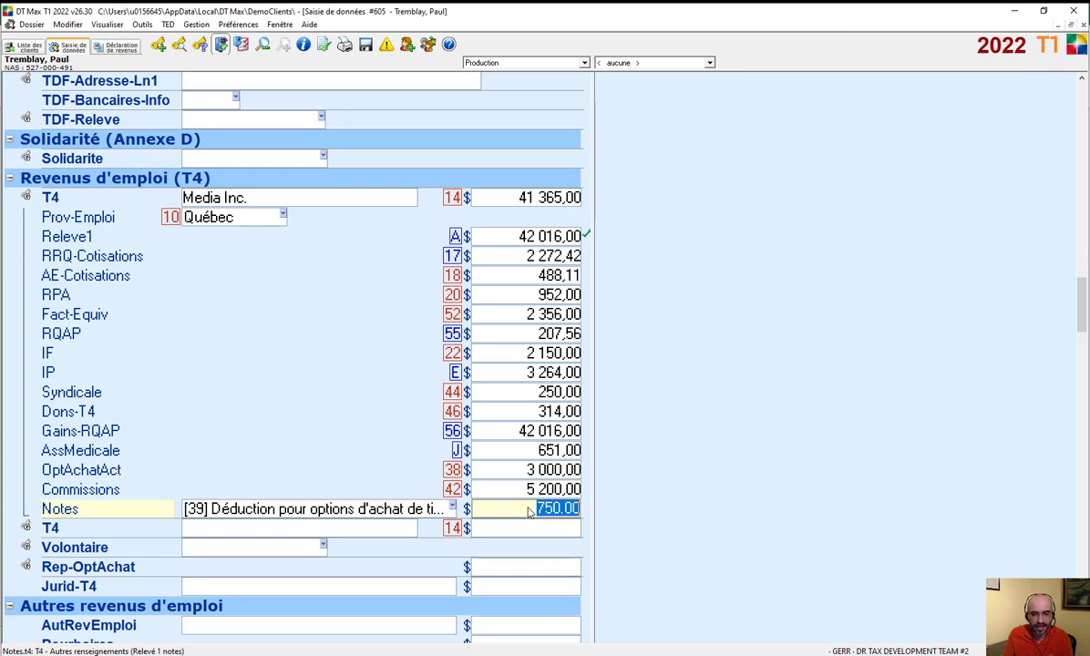
right_click(528, 510)
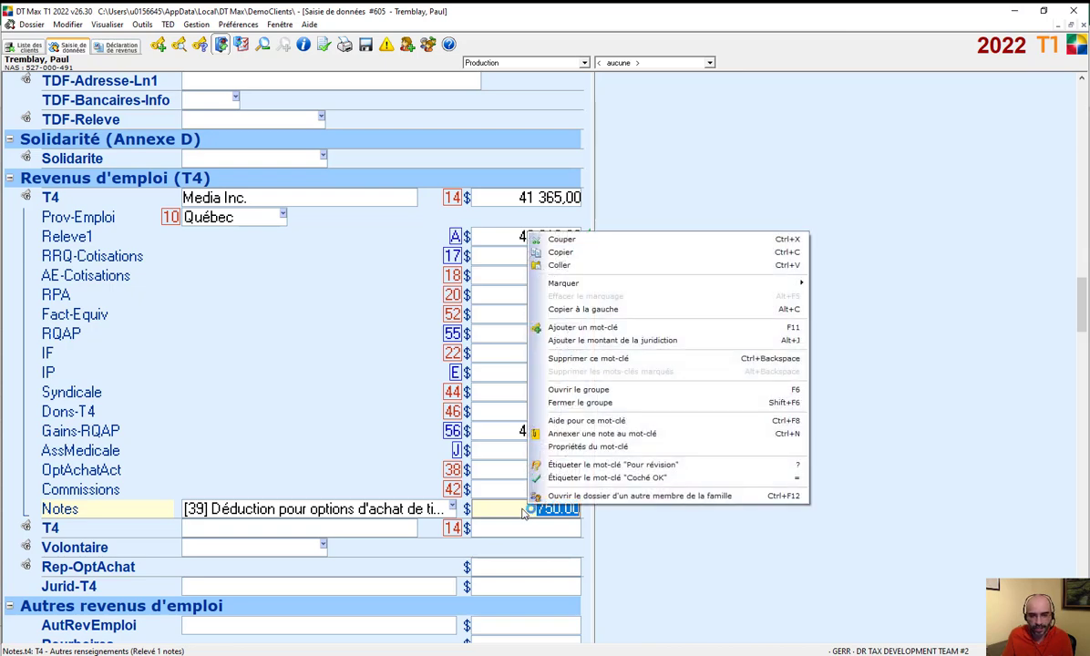
click(693, 468)
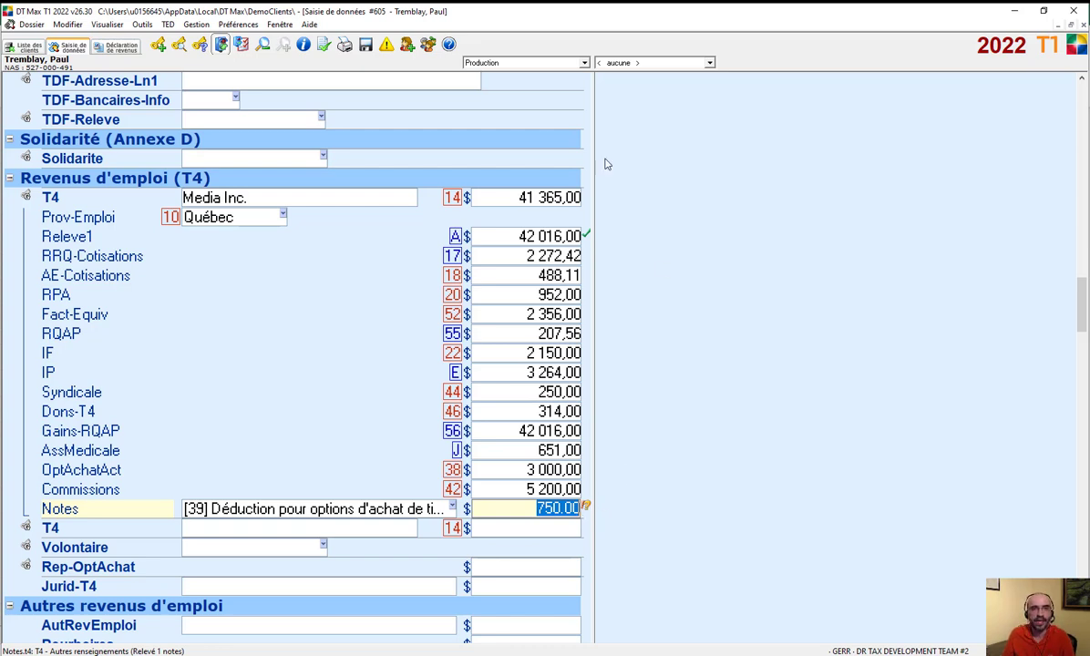
- Display the error and warning messages, jump to the keyword from the Notes.t4 review message, and close the messages
click(364, 46)
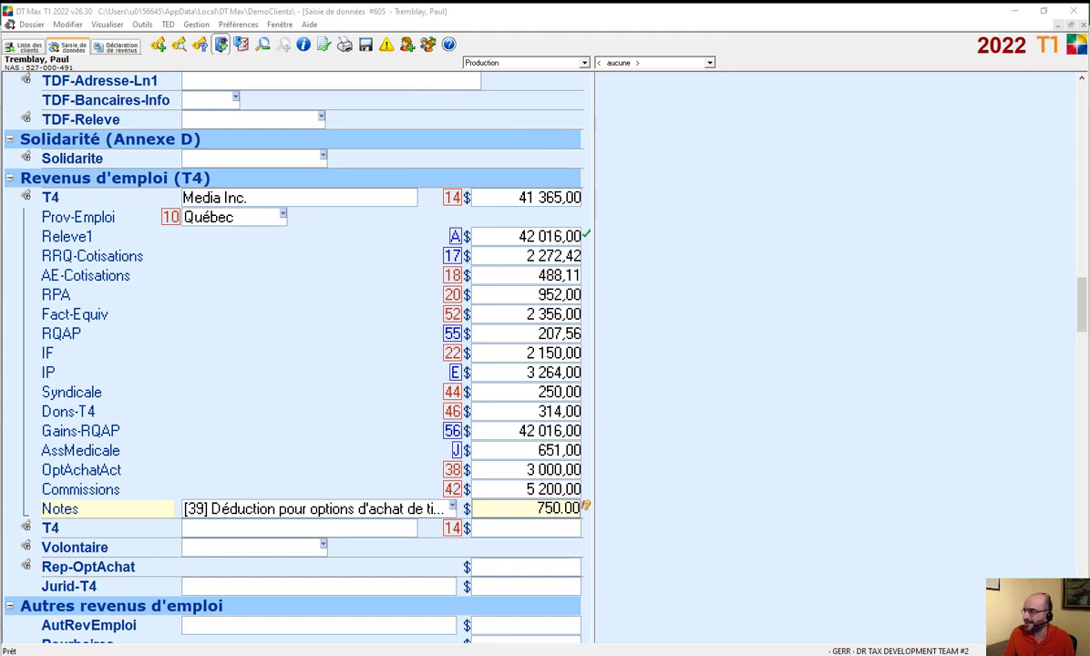
drag(1089, 172, 822, 134)
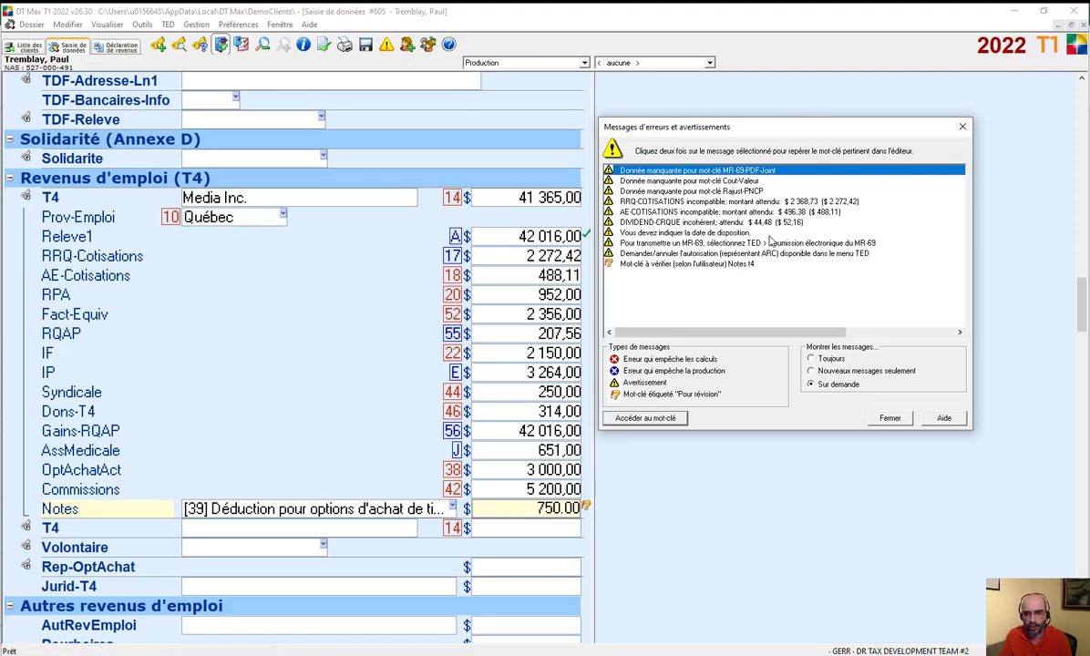
click(615, 263)
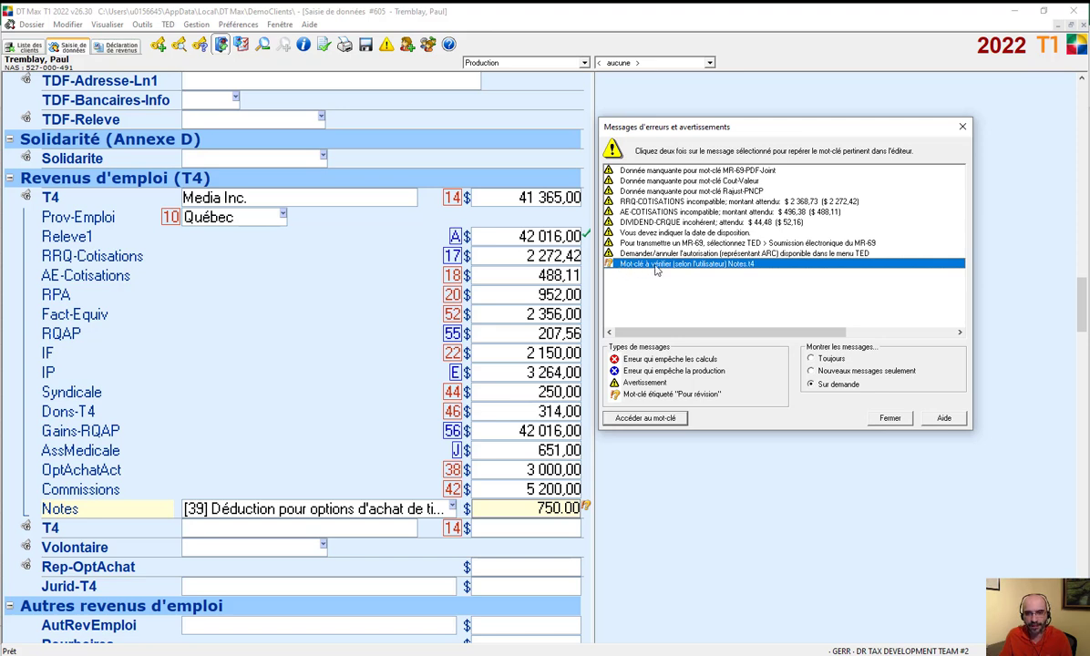
double_click(752, 266)
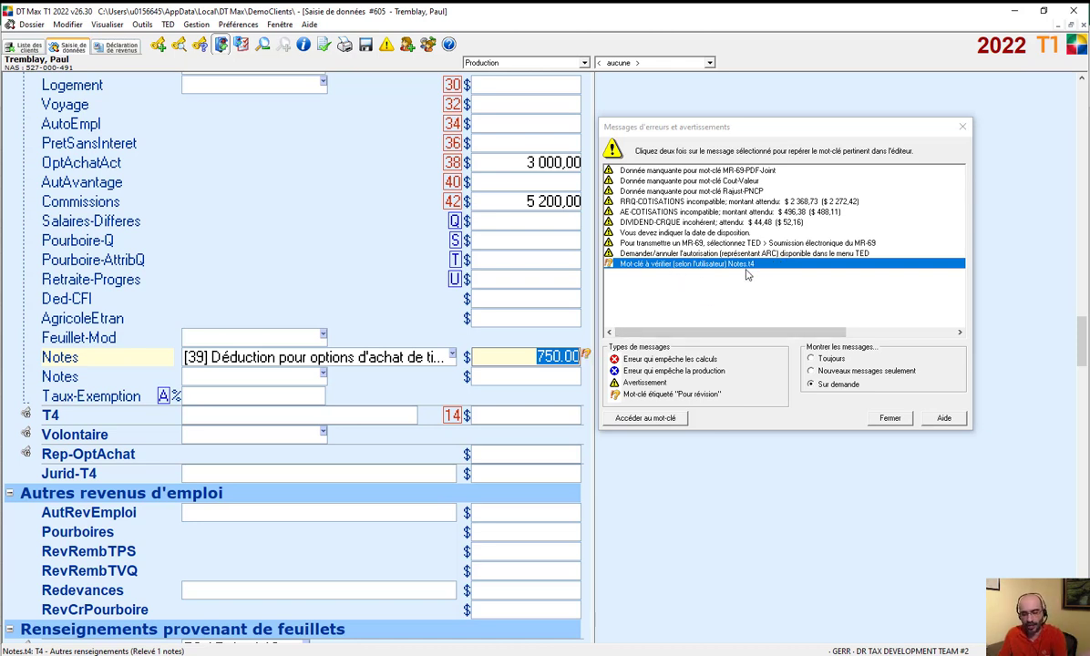
click(890, 418)
- Go back up the T4 entries and check the AE-COTISATIONS warning among the error and warning messages
scroll(587, 280, up, 3)
click(580, 280)
scroll(584, 280, up, 6)
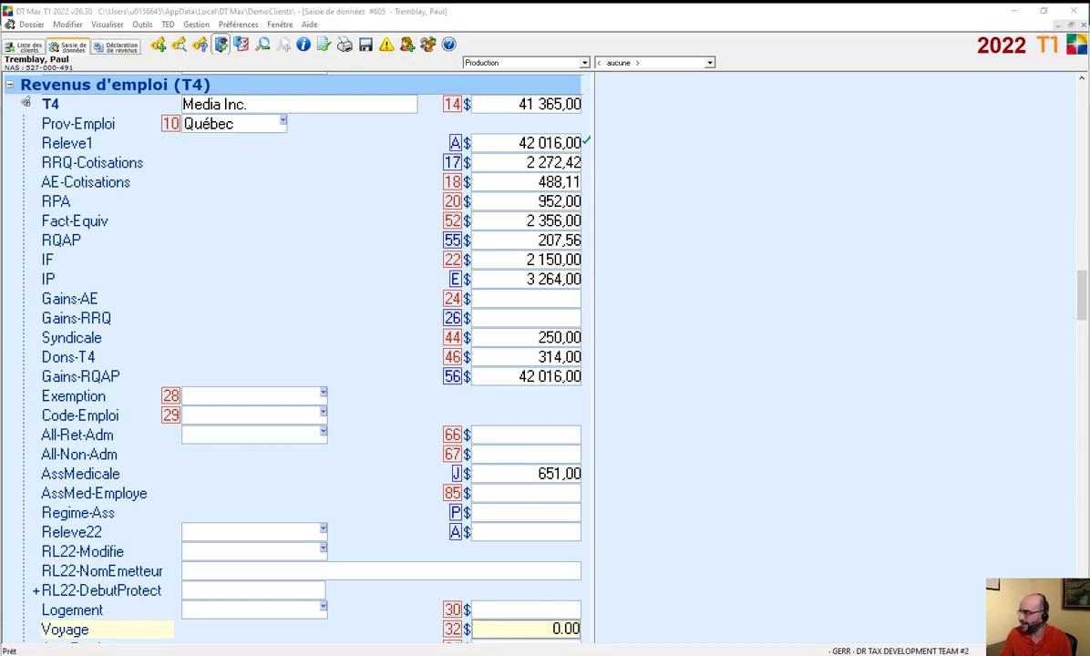
drag(939, 86, 829, 138)
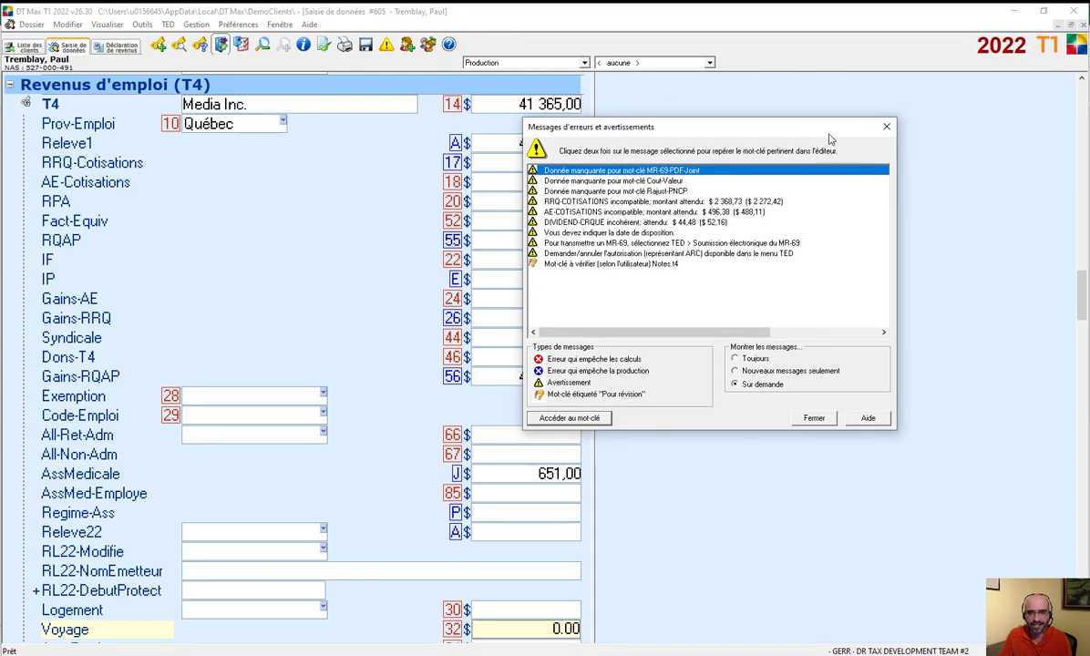
click(625, 213)
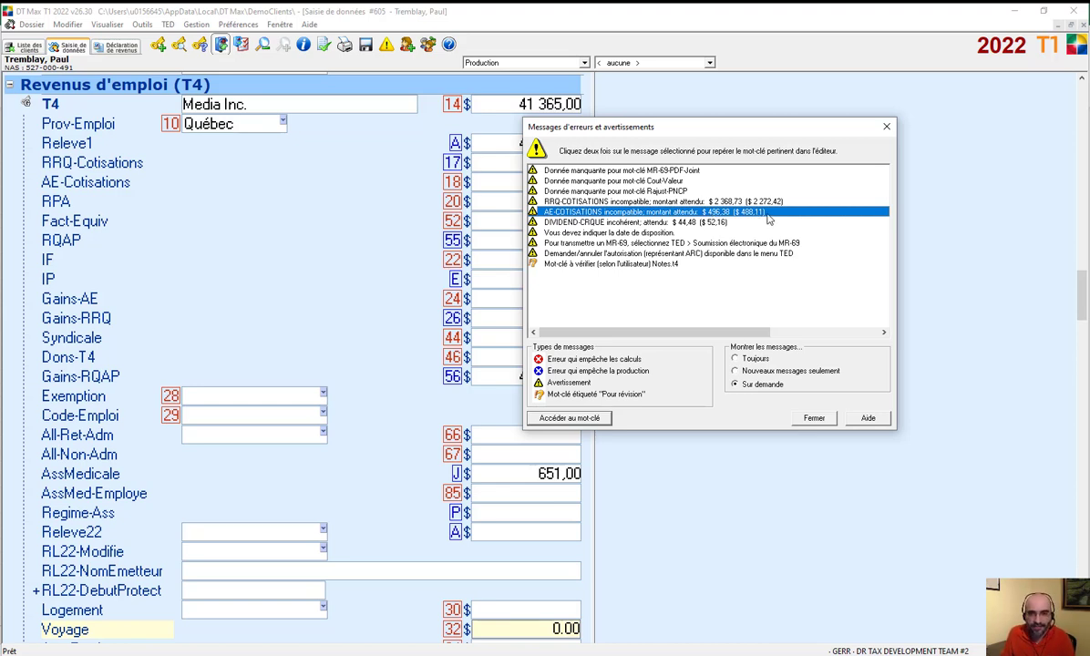
click(891, 128)
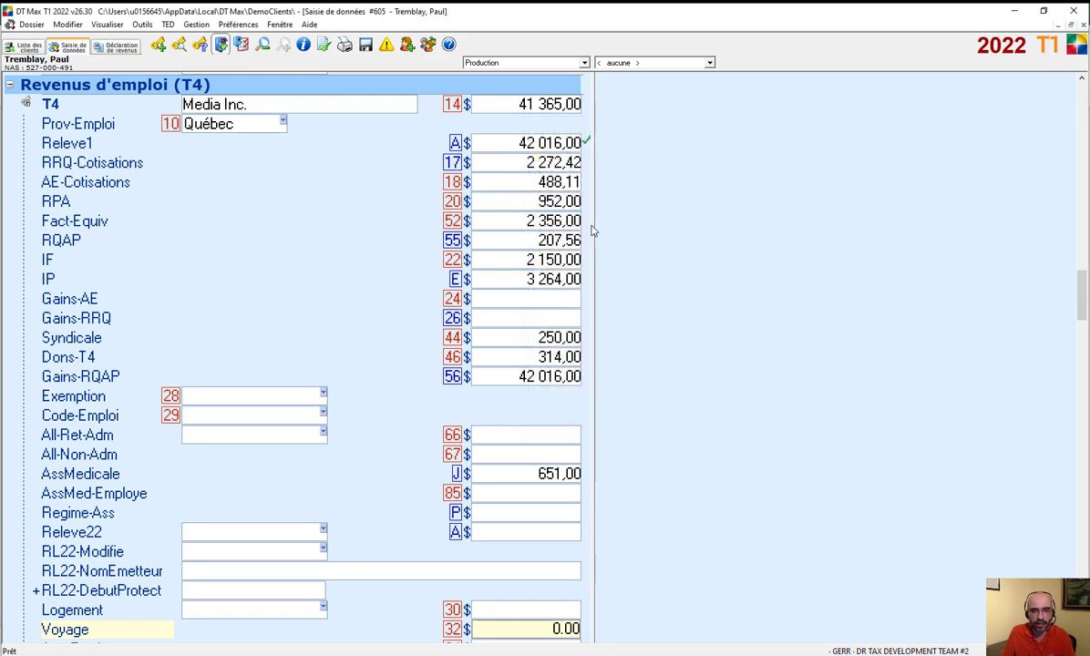
- Tag the AE-Cotisations keyword of the T4 slip as Coché OK
click(532, 184)
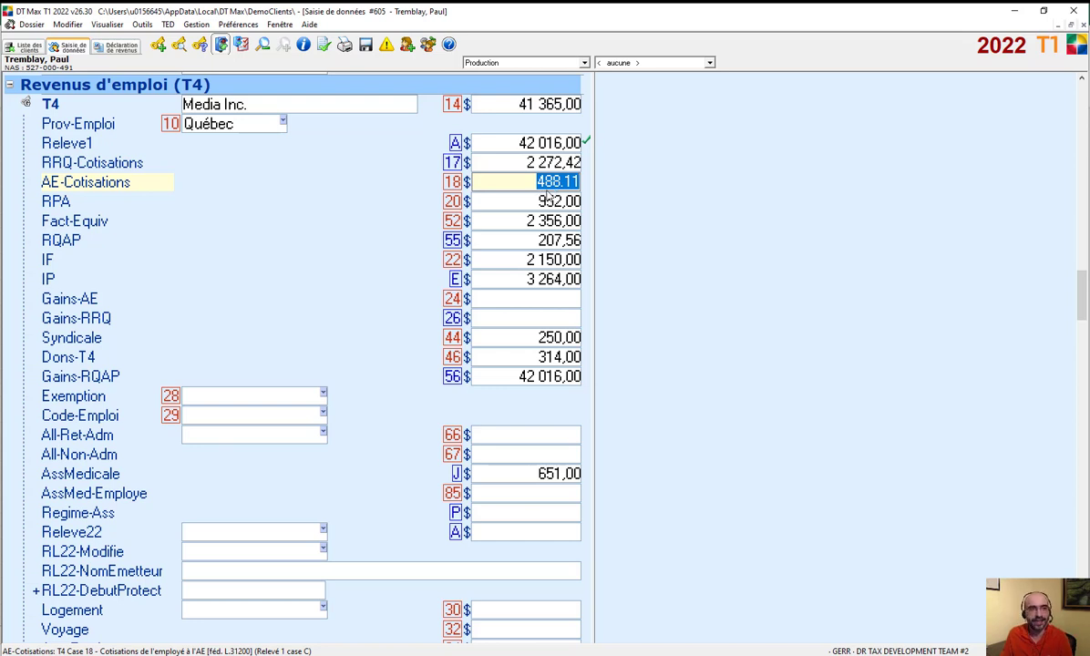
right_click(522, 184)
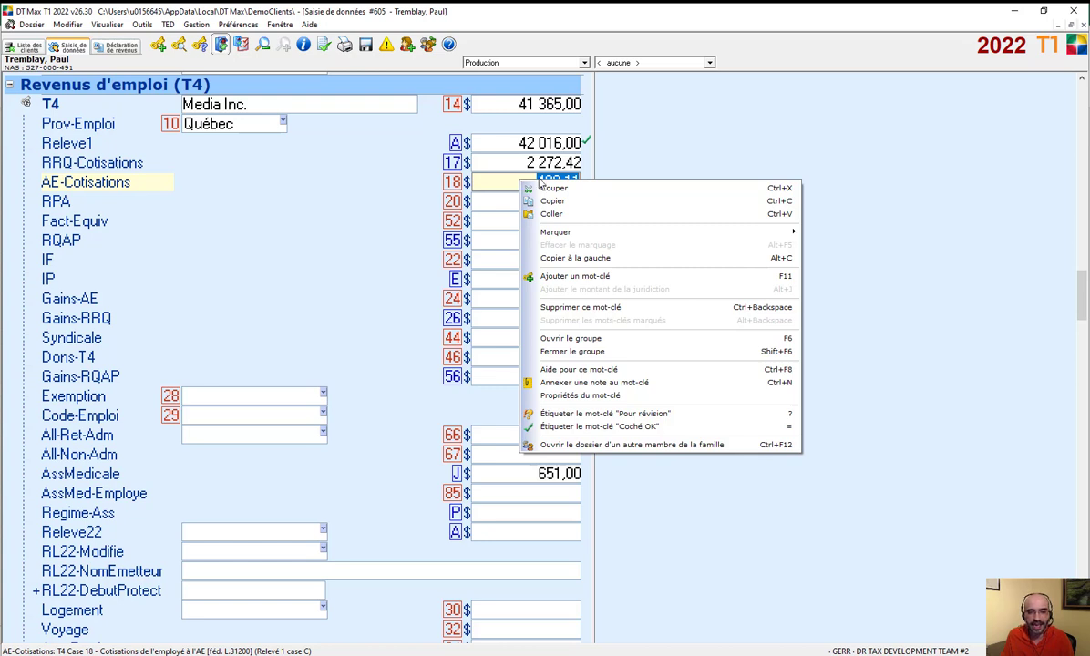
click(670, 428)
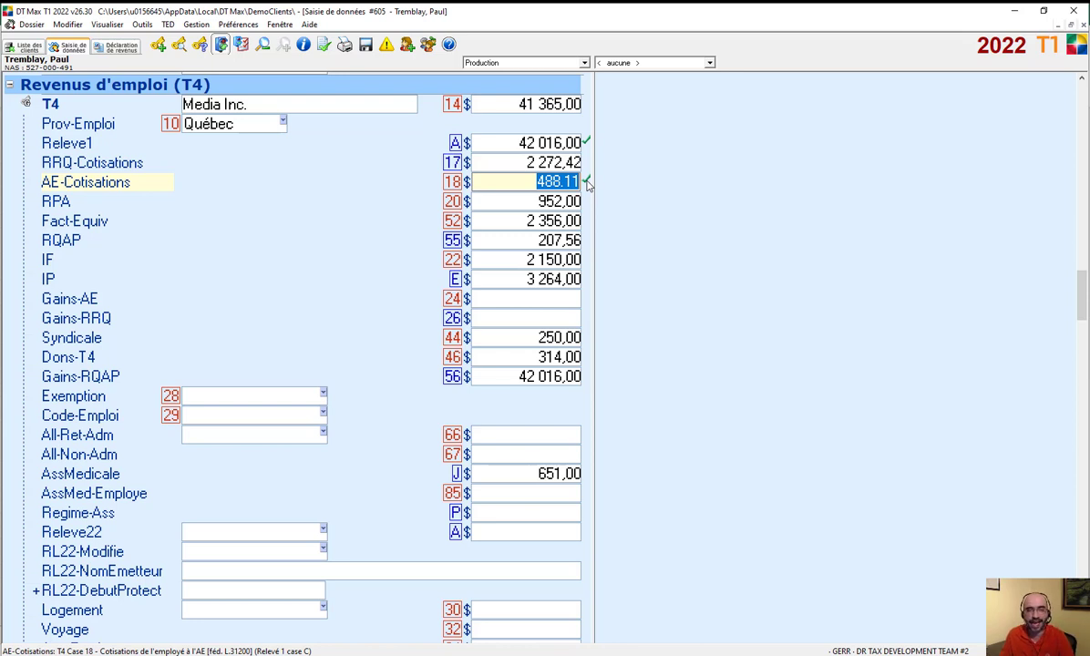
- Review the error and warning messages again for the AE-COTISATIONS warning, select the RRQ-COTISATIONS message, and close the messages
click(386, 46)
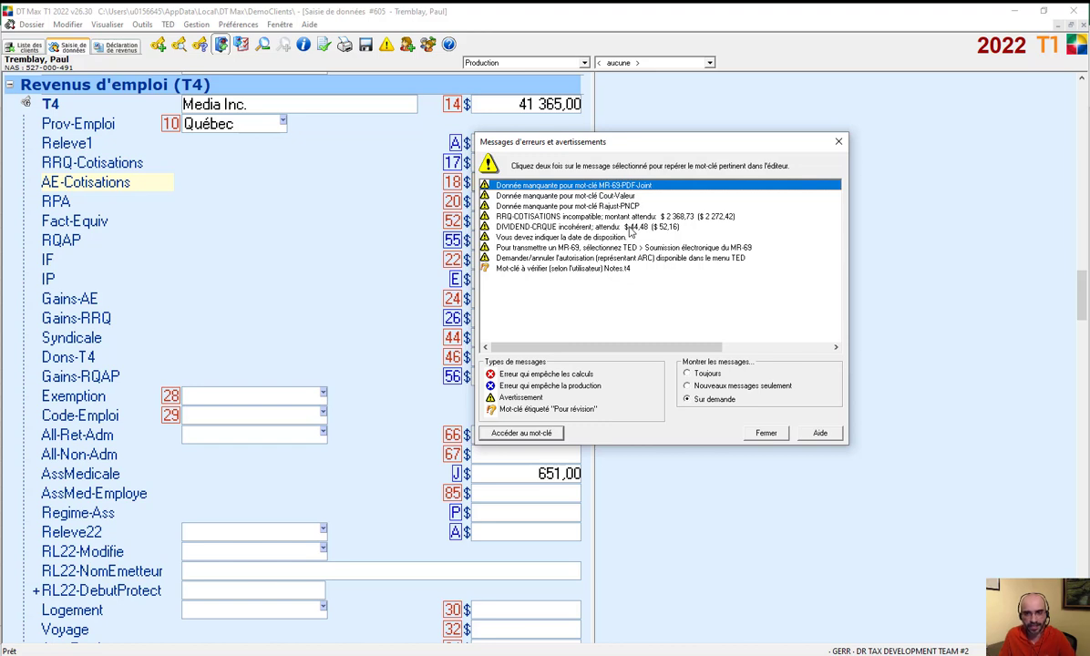
click(639, 217)
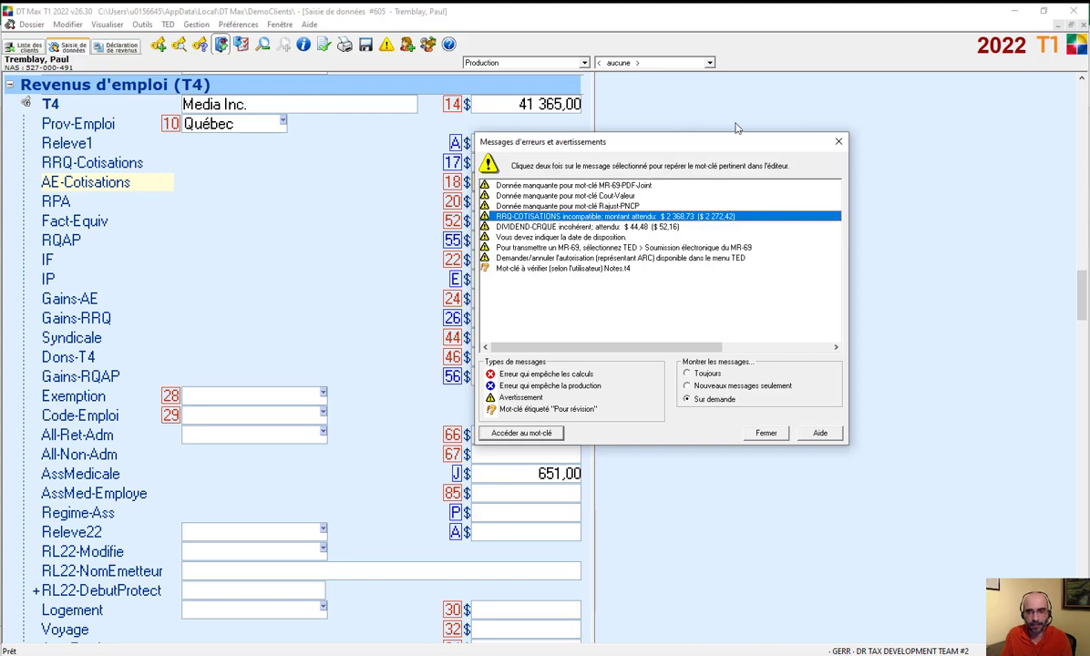
click(838, 143)
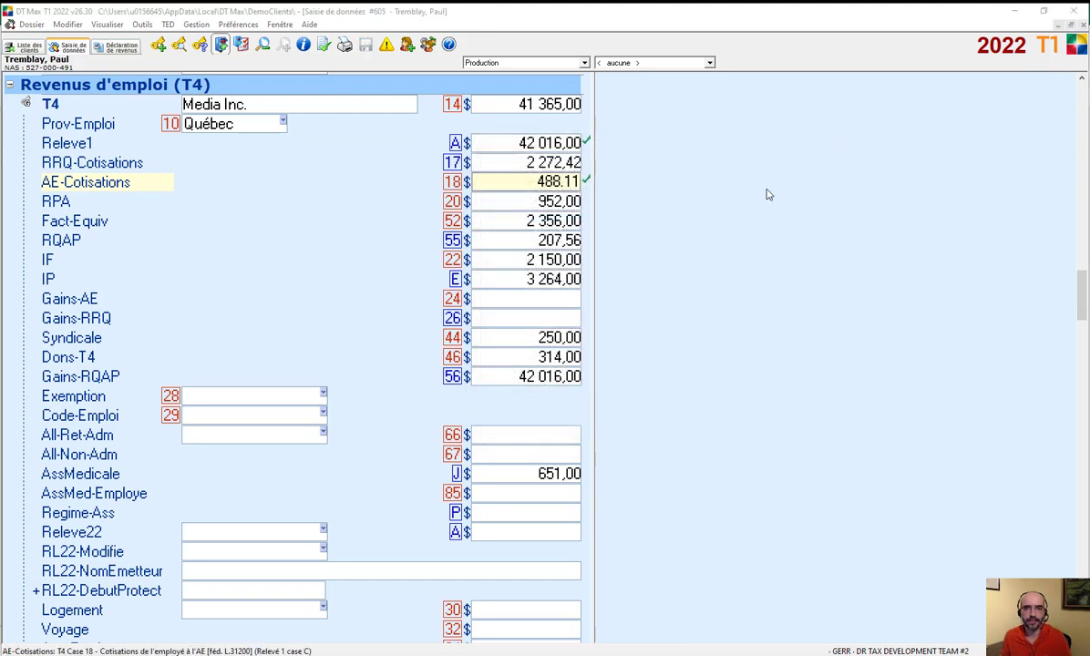
- Display the tax return at T1 fédérale p3 and tag the line 12000 dividend amount as Erreur
click(118, 48)
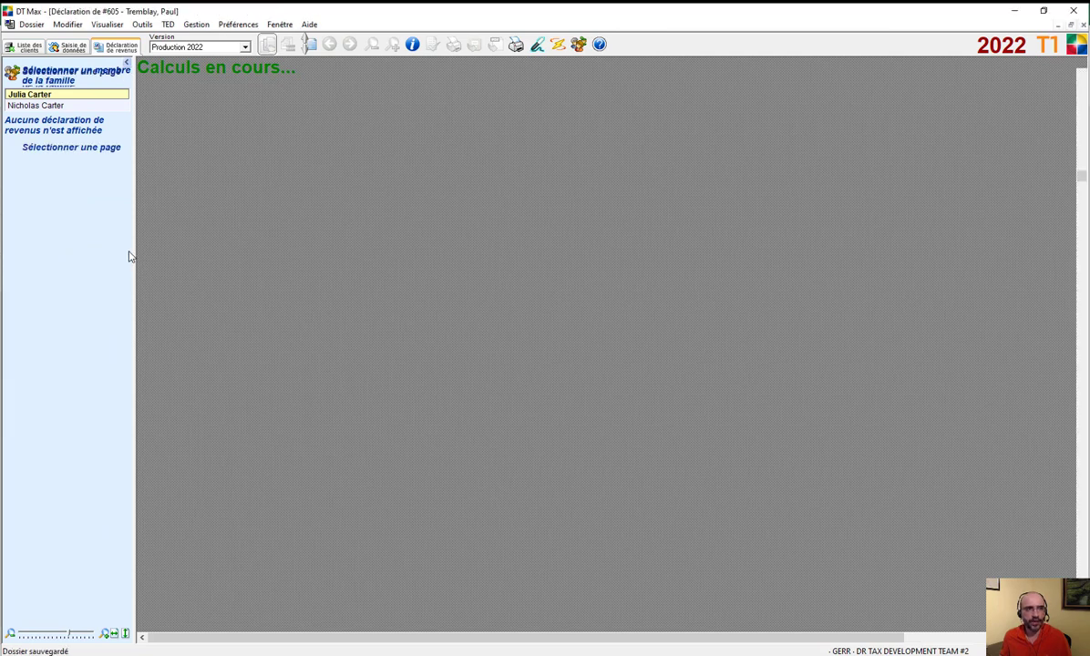
scroll(122, 258, up, 2)
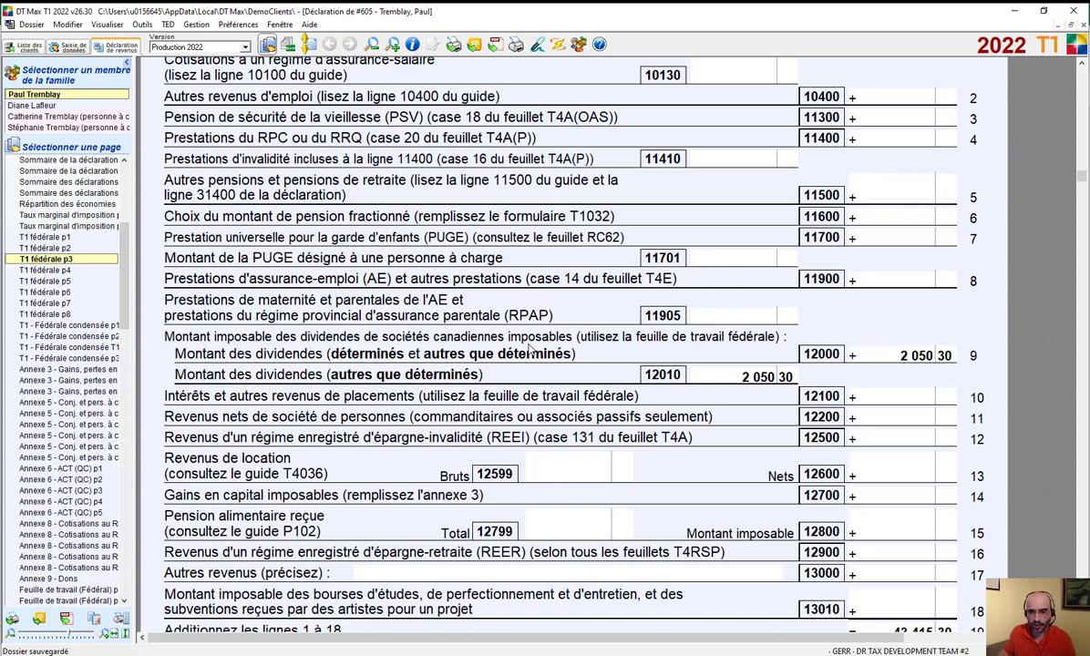
right_click(882, 360)
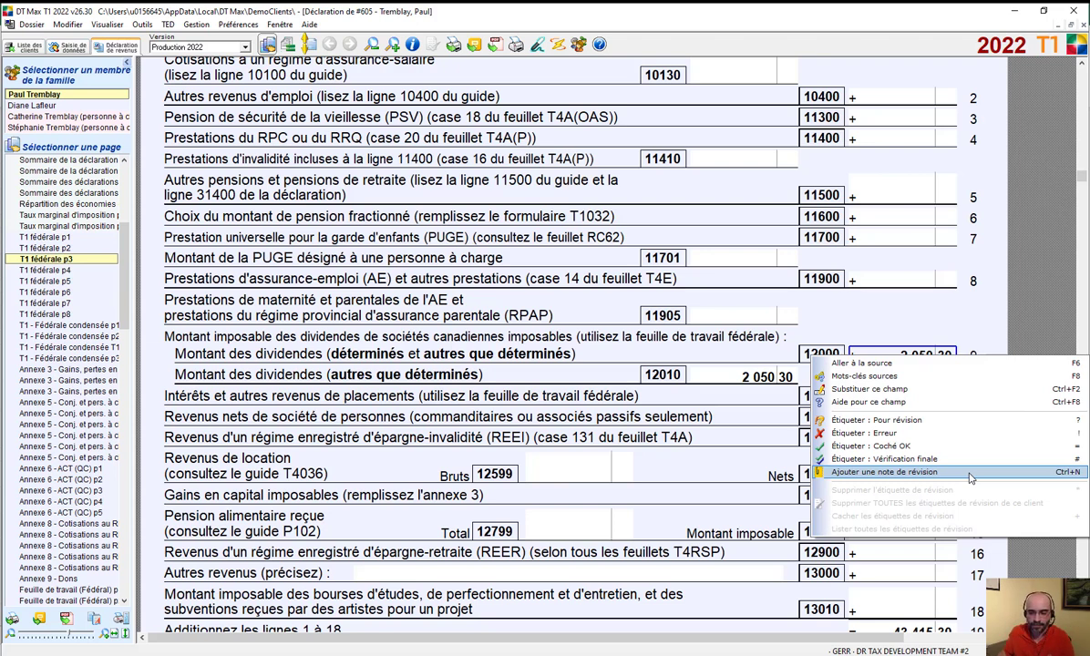
click(912, 435)
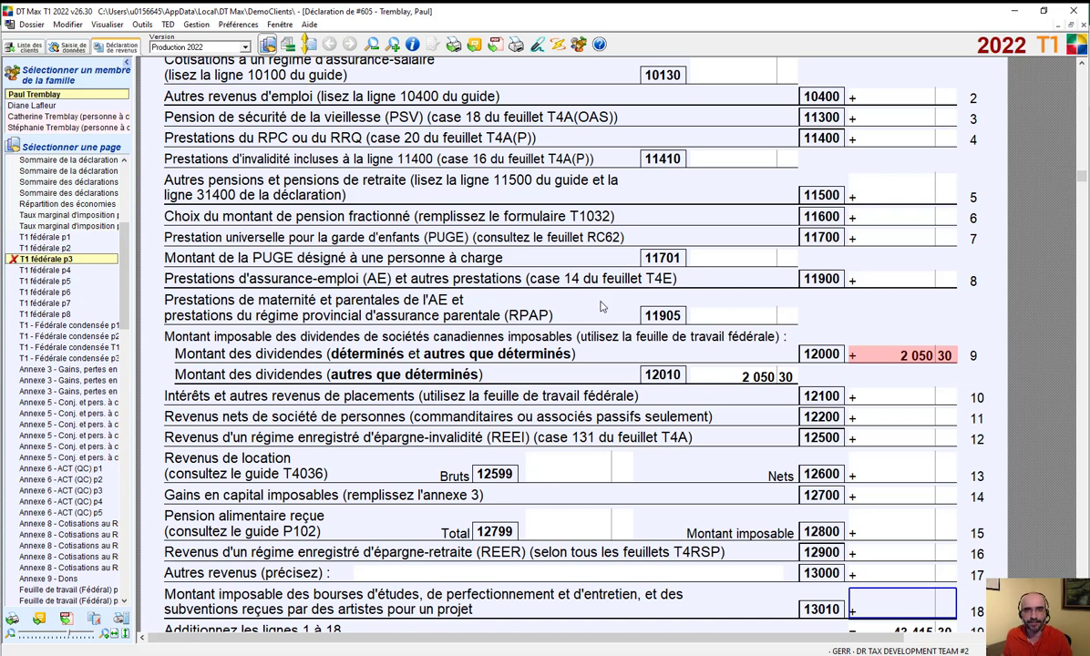
- Add the revision note "A corriger, montant erroné" to the line 12000 amount with the Erreur type and save it
right_click(895, 358)
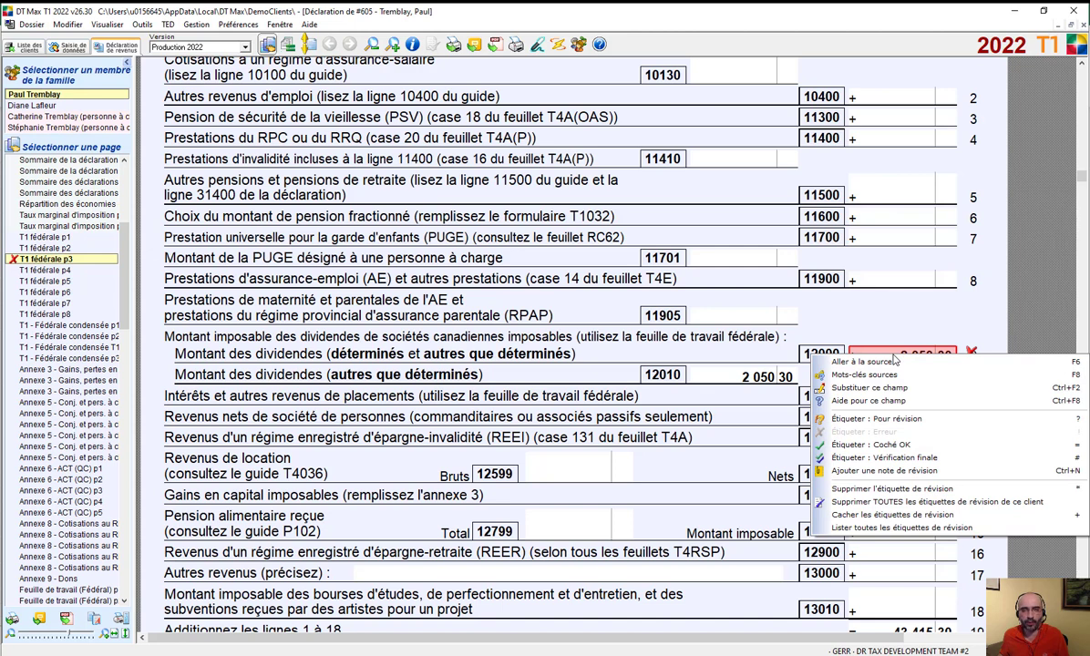
click(946, 471)
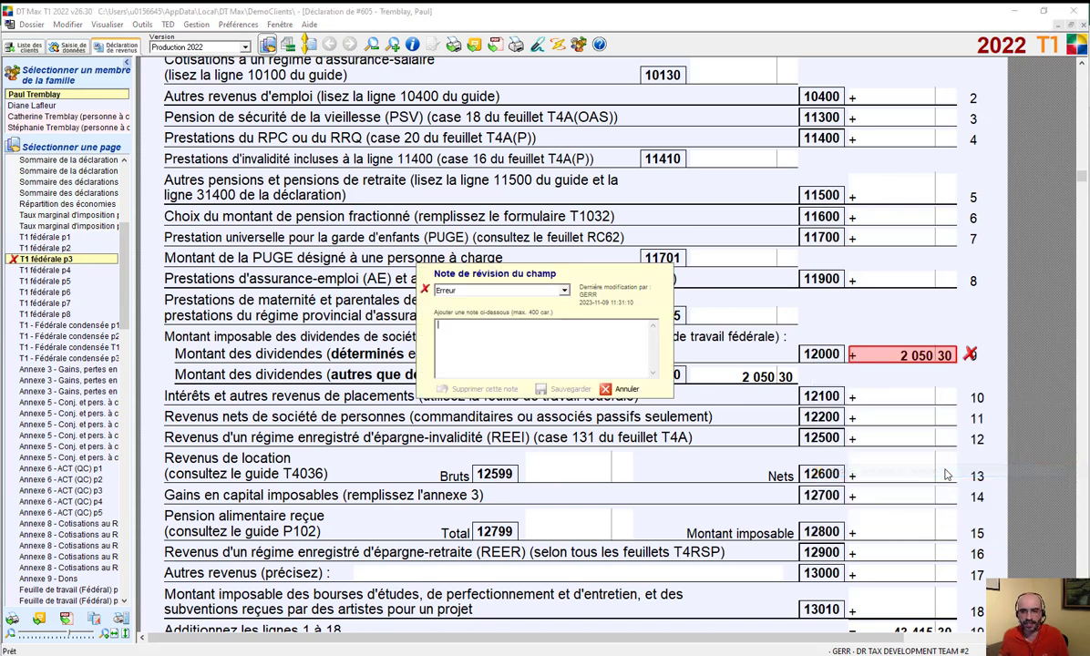
click(529, 290)
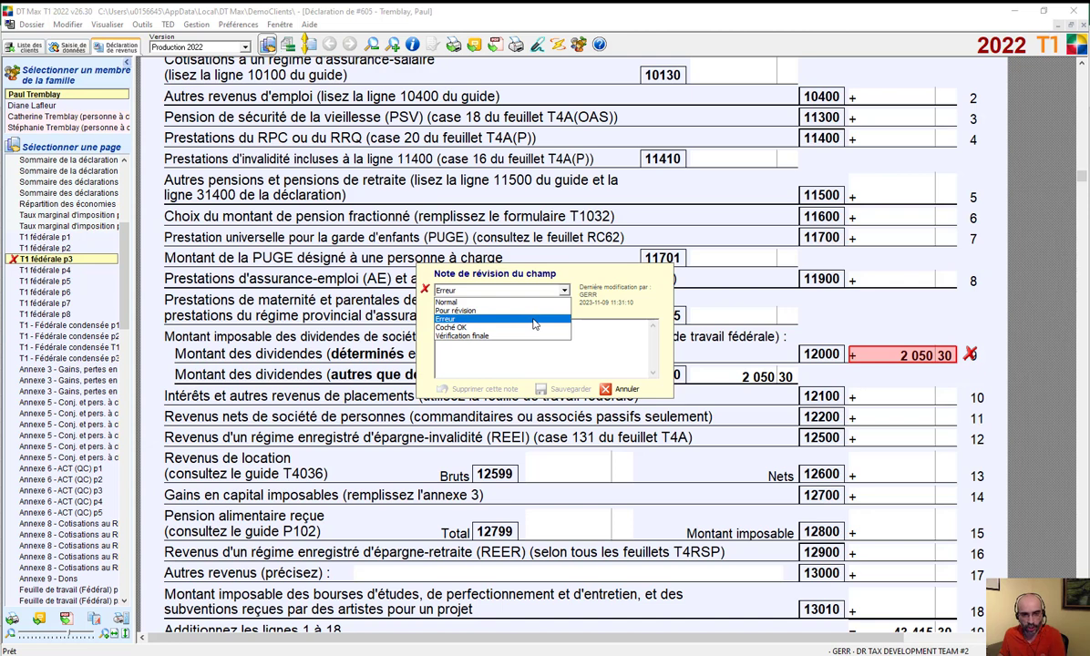
click(534, 321)
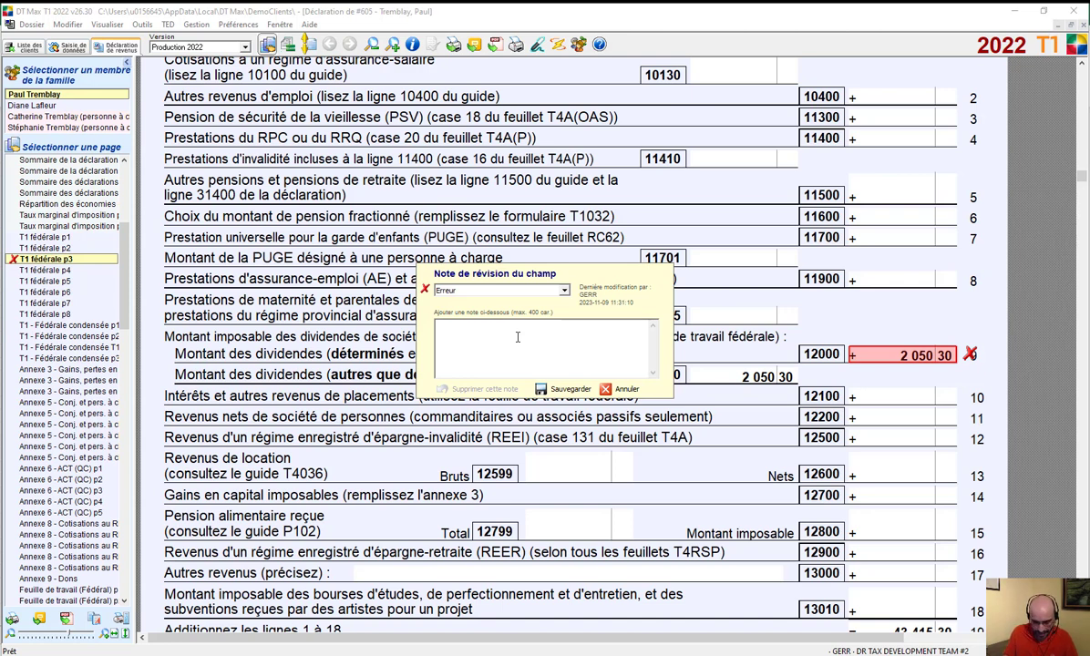
text(A corri)
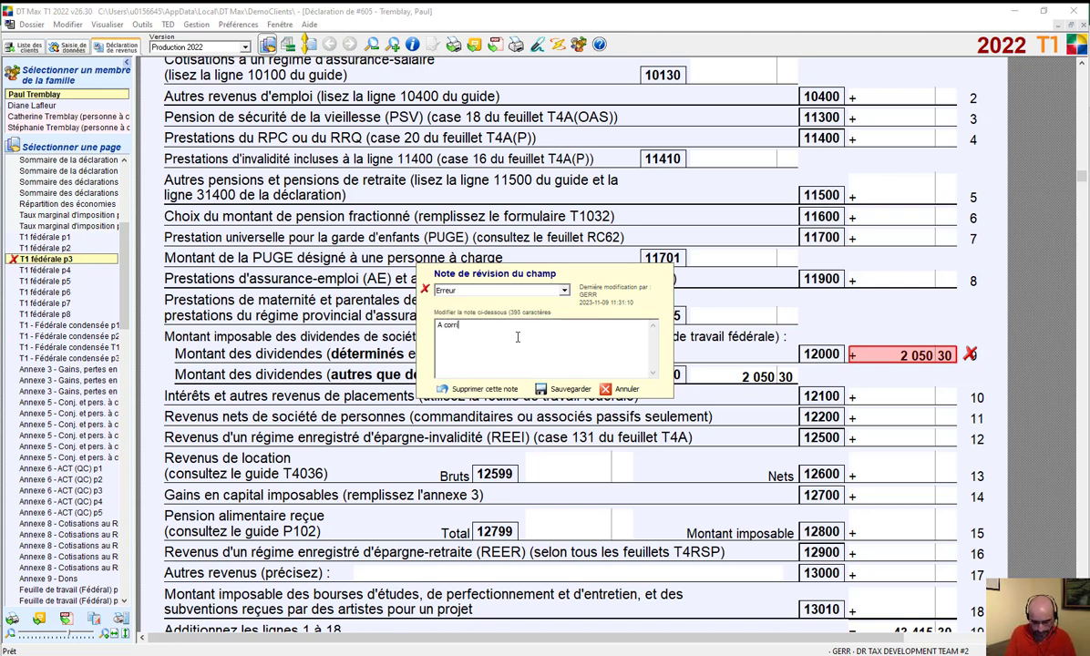
text(ger, montant)
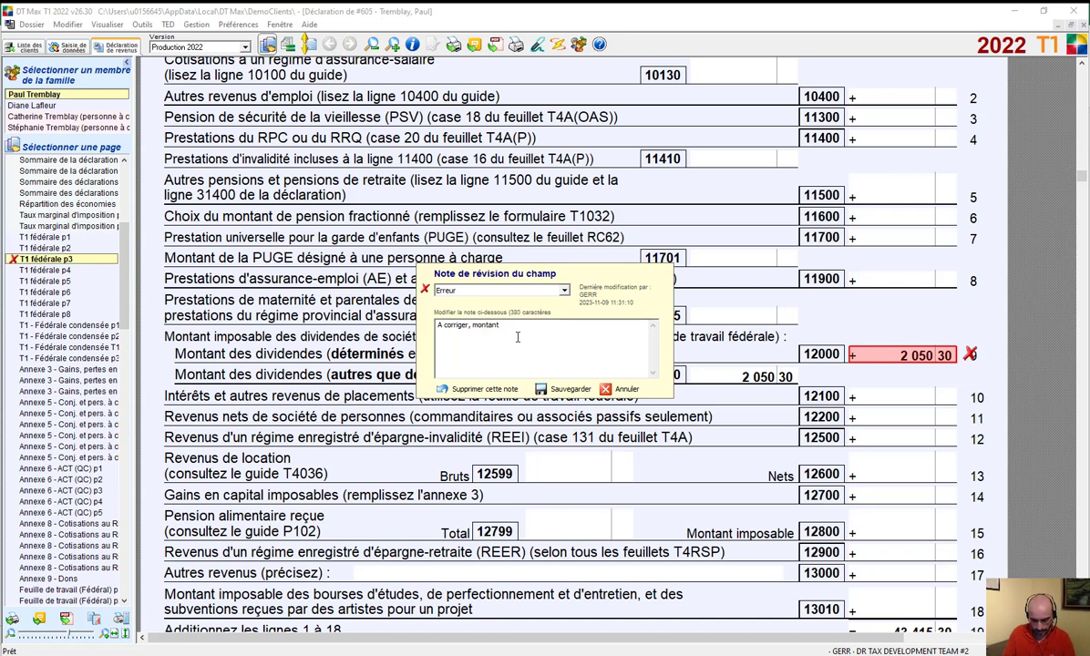
text( erron)
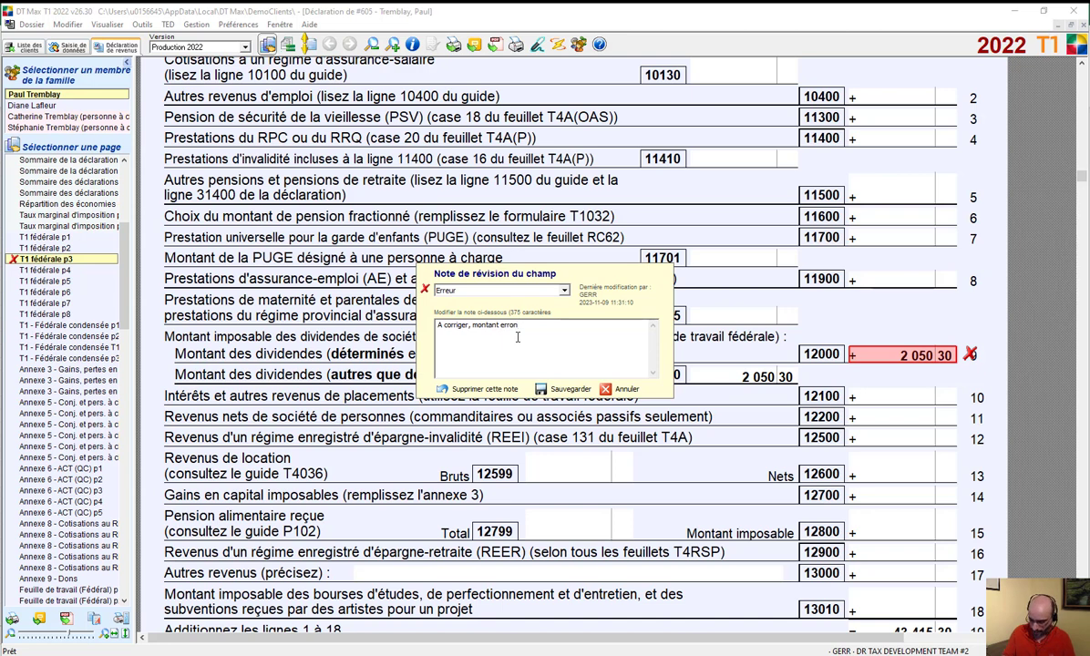
text(é)
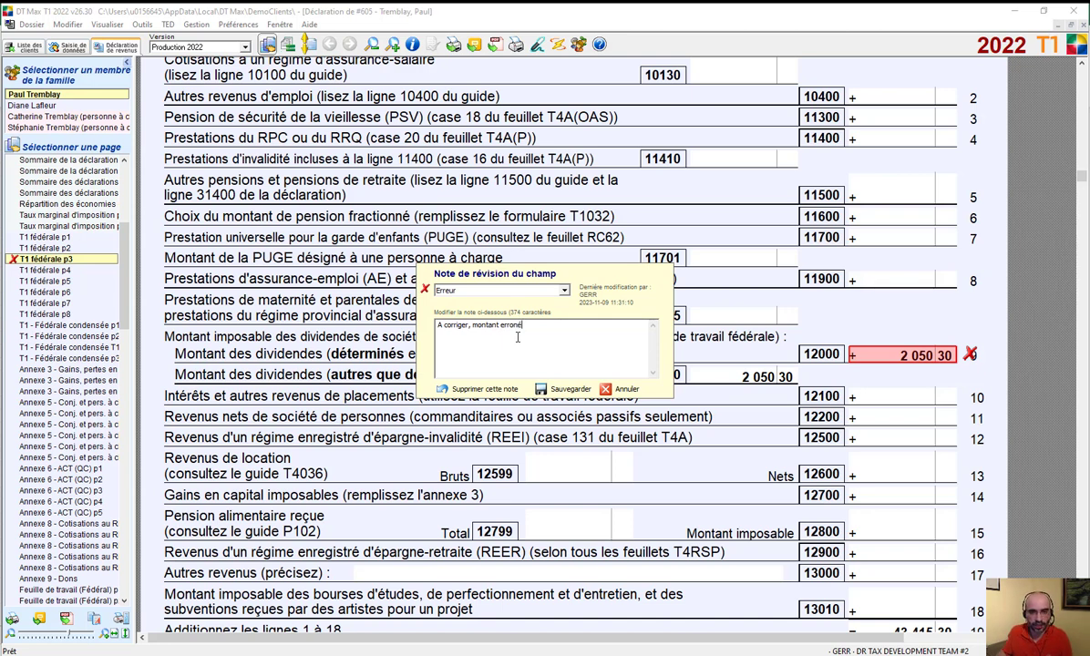
click(567, 388)
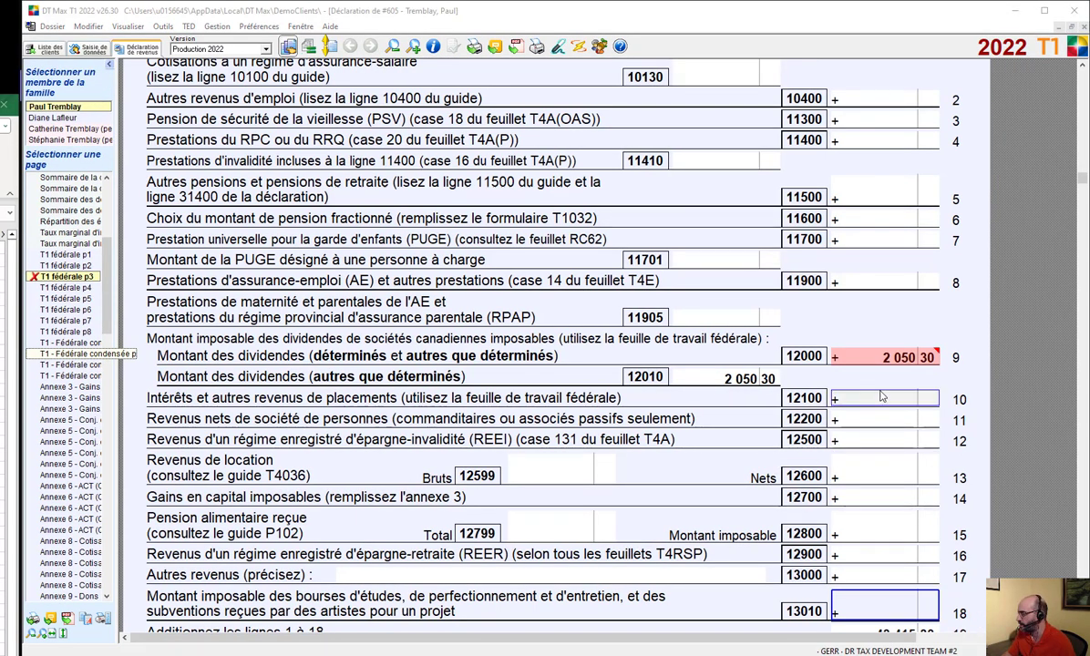
- List all revision tags of the client's tax return, review the line 12000 note, and close the list
mouse_move(878, 362)
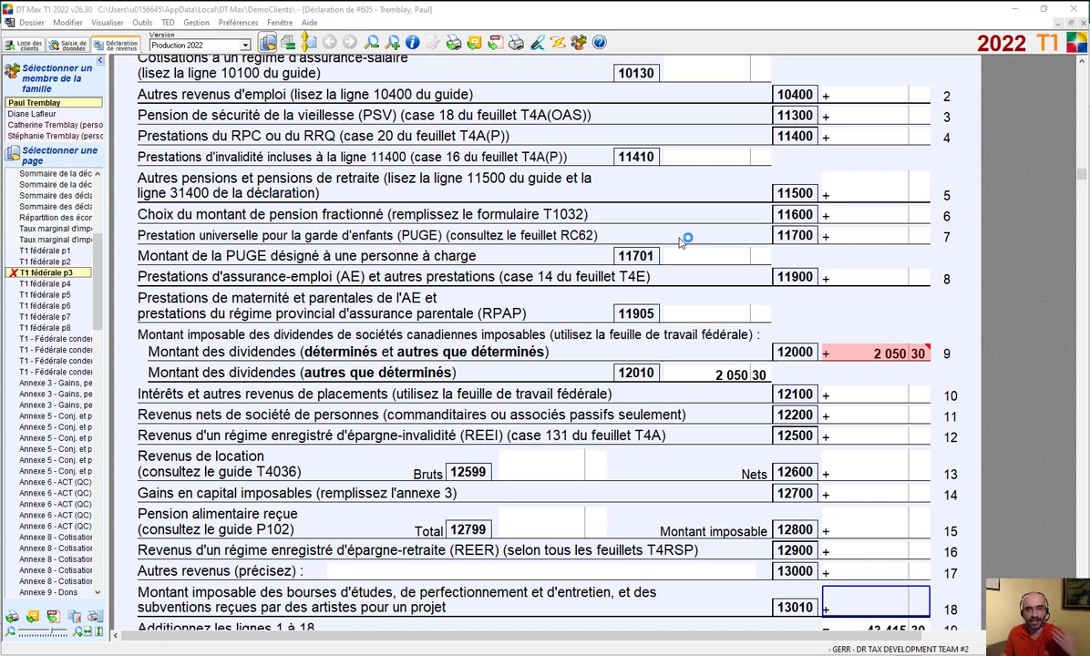
right_click(859, 285)
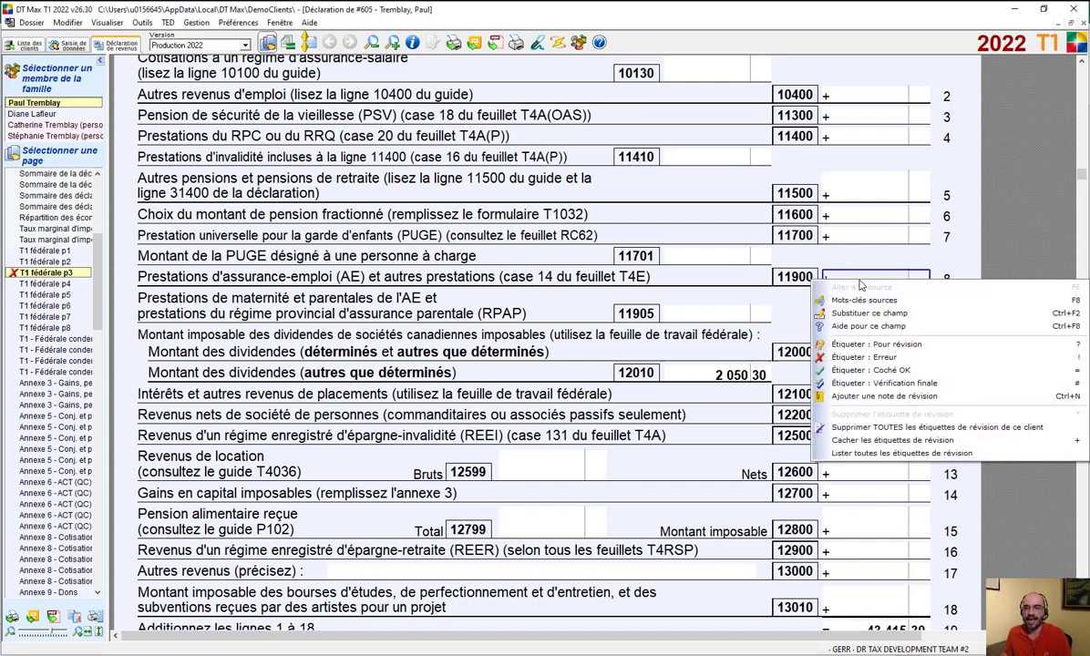
click(939, 455)
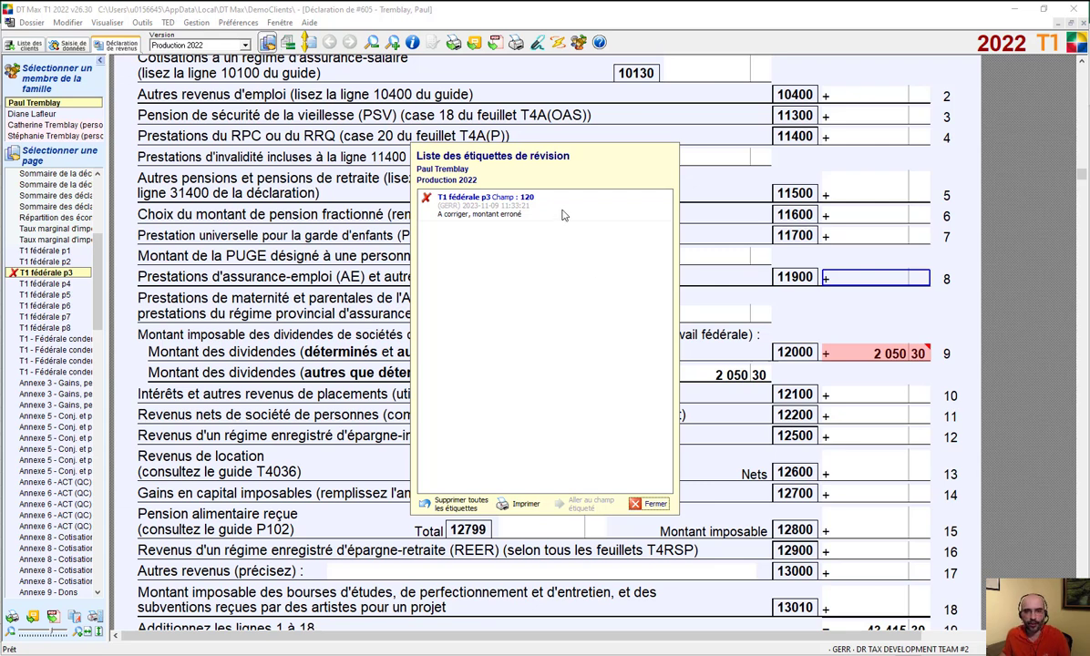
key(Escape)
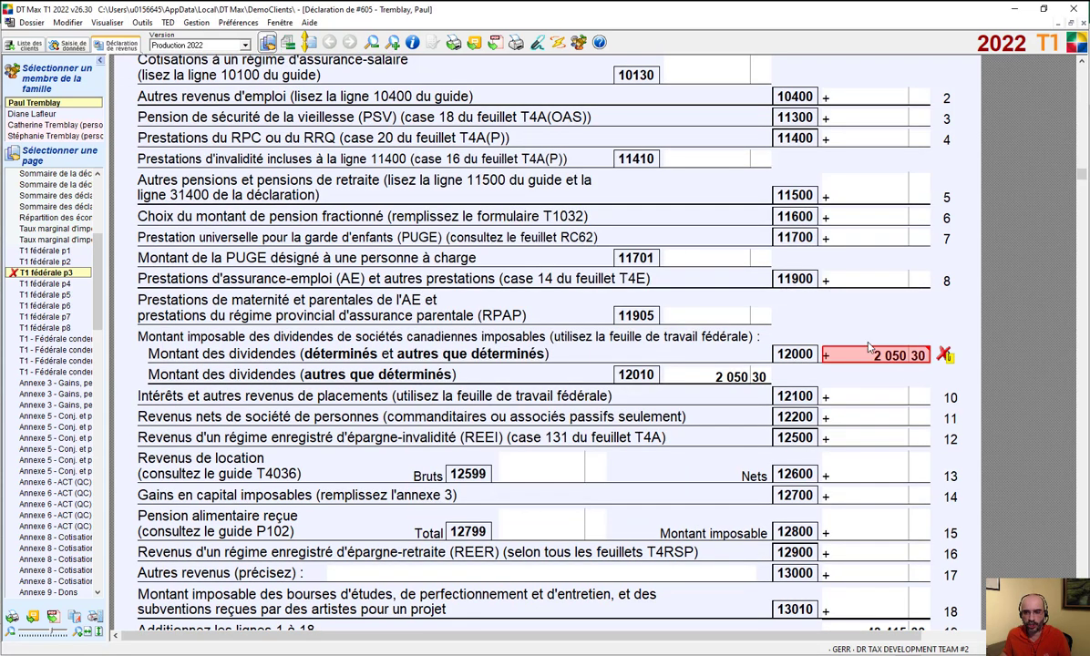
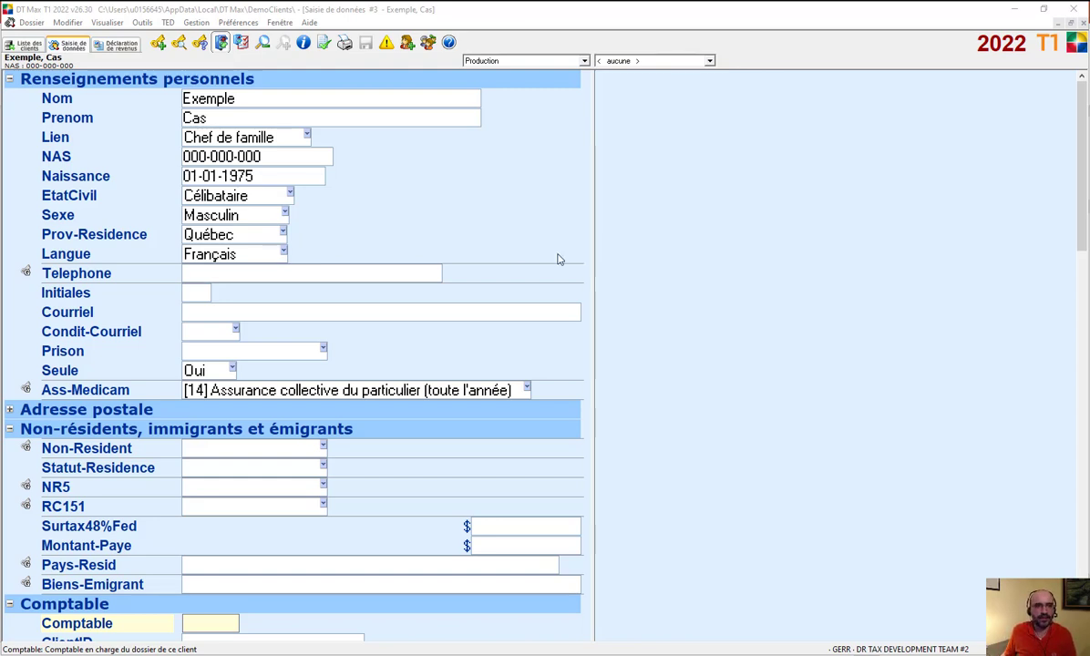
- Select Québec as the Prov-Residence and set the Non-Resident keyword to Non-résident for the example client
click(100, 232)
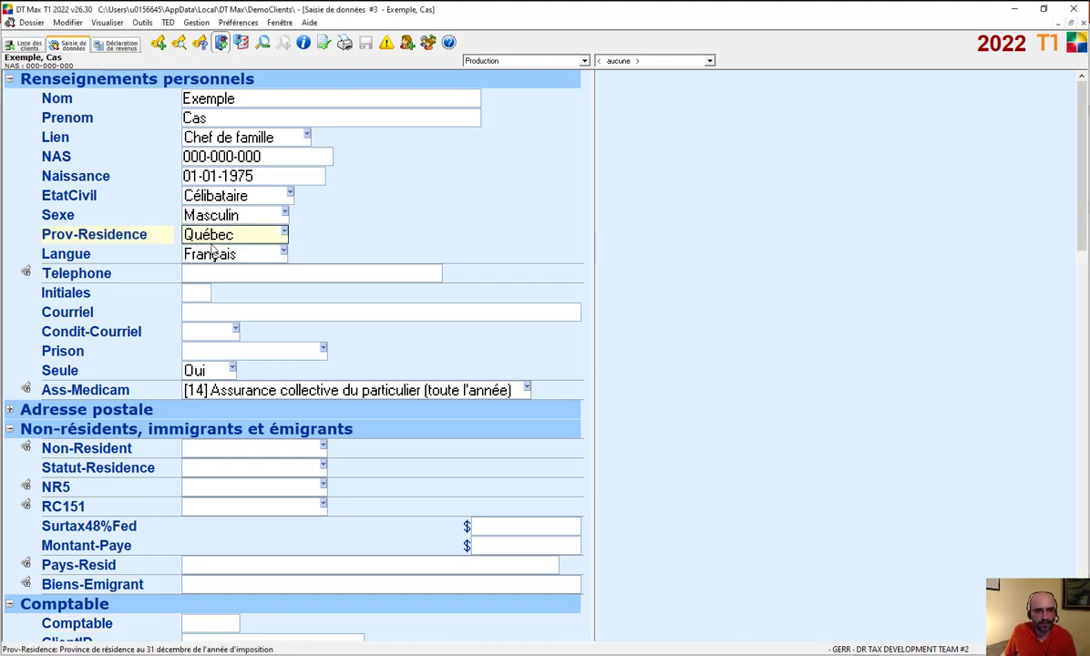
click(269, 236)
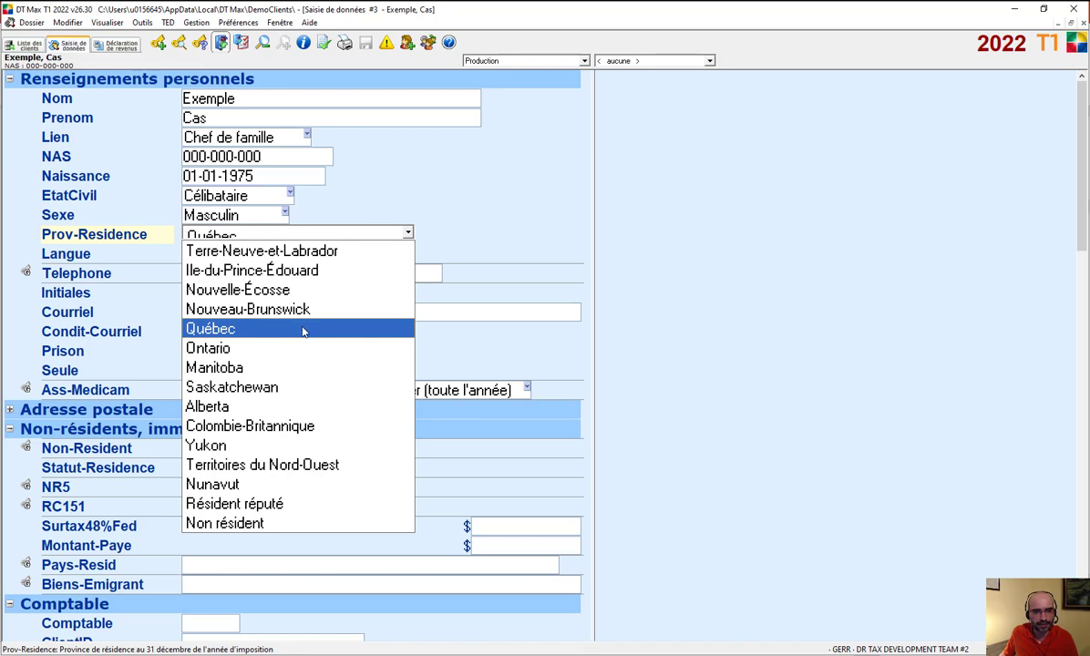
click(301, 330)
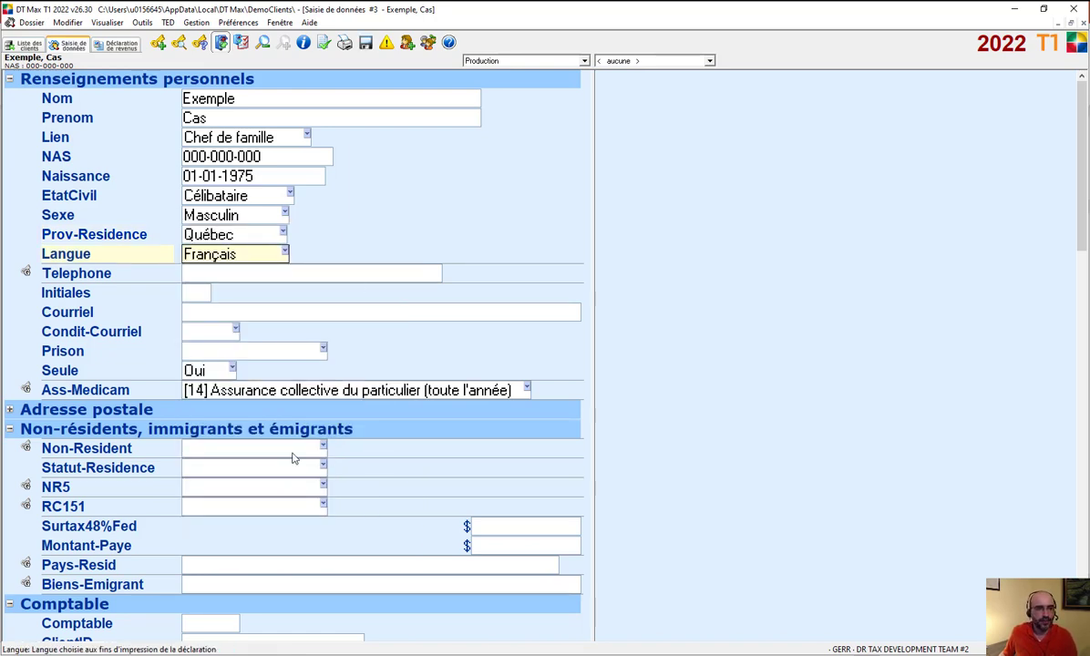
click(144, 446)
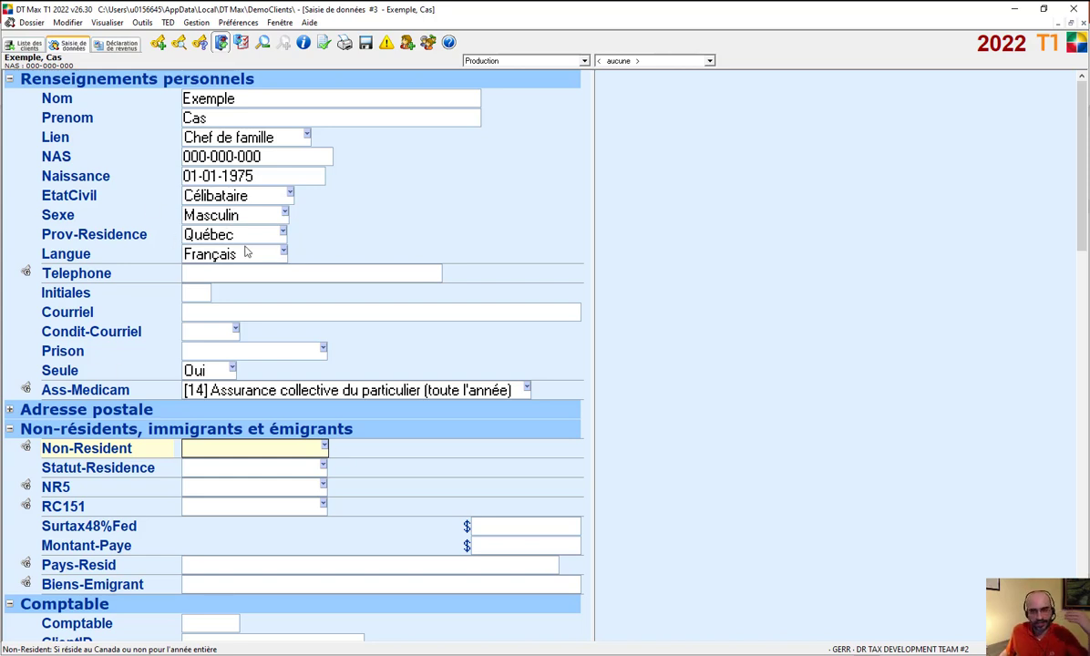
click(311, 448)
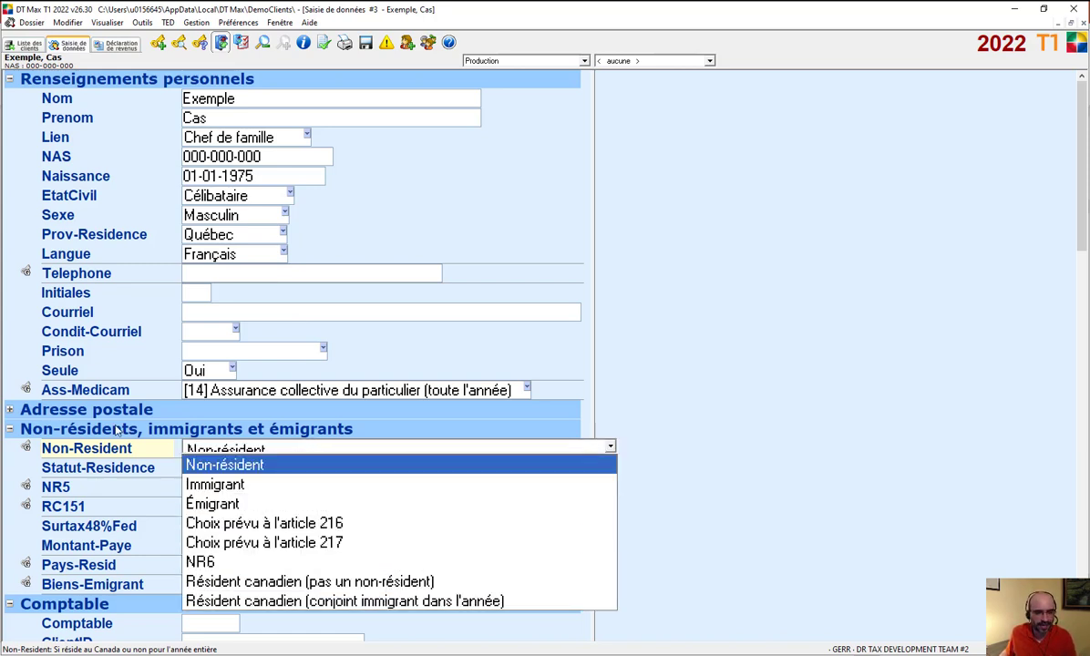
click(334, 472)
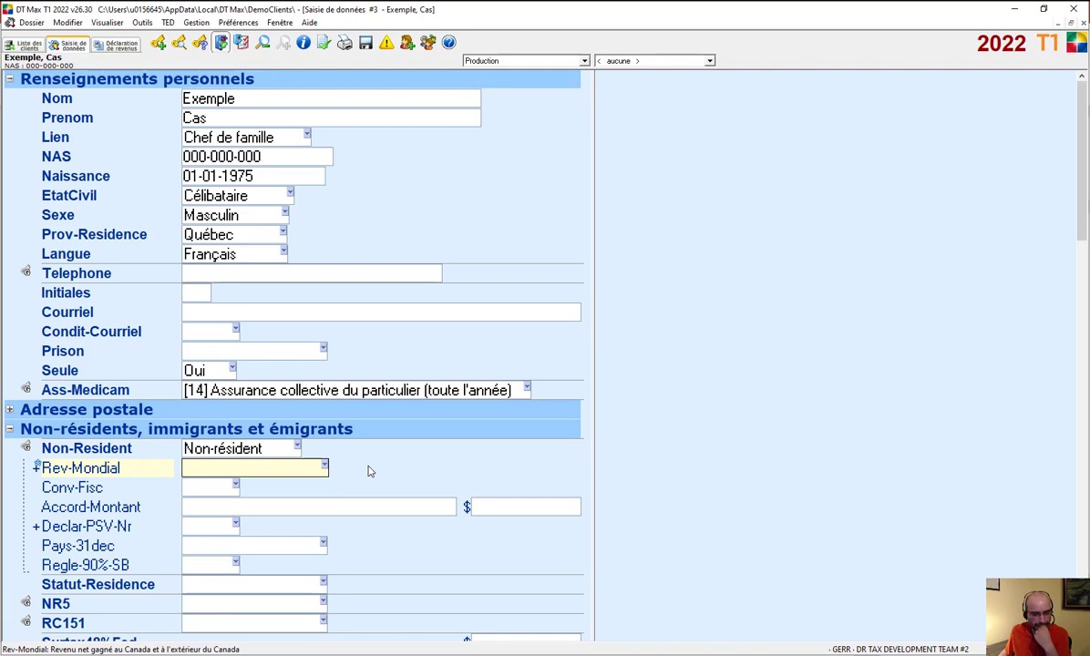
- Set Rev-Mondial to "Revenus de source étrangère et pas résident du Canada" with a Revenus nets d'emploi amount of 20000
scroll(355, 416, down, 3)
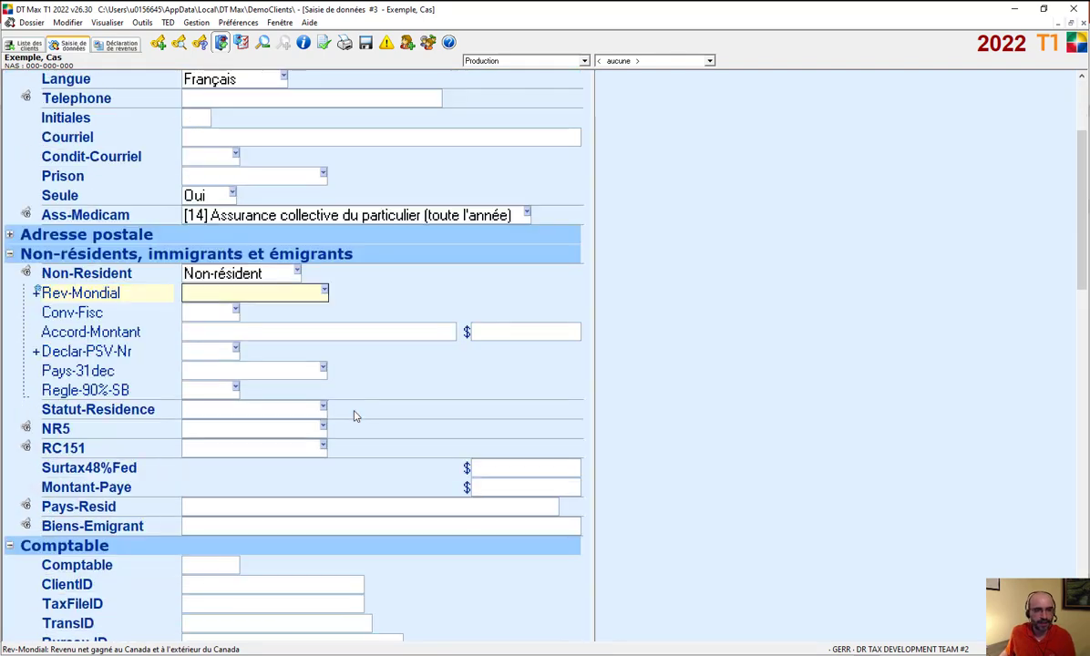
click(324, 292)
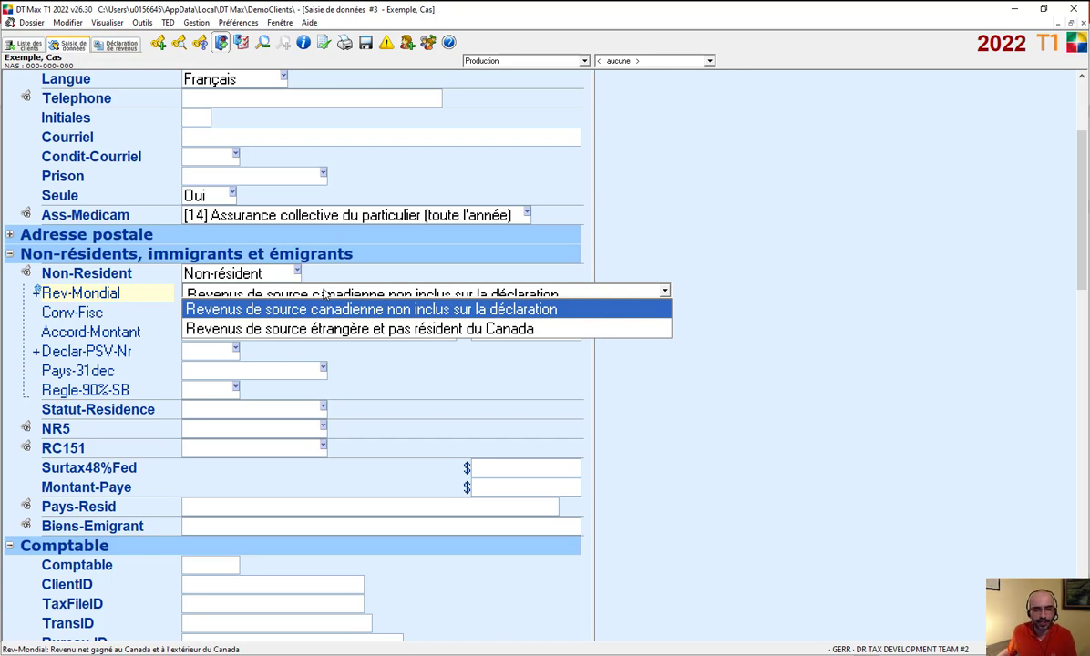
click(390, 329)
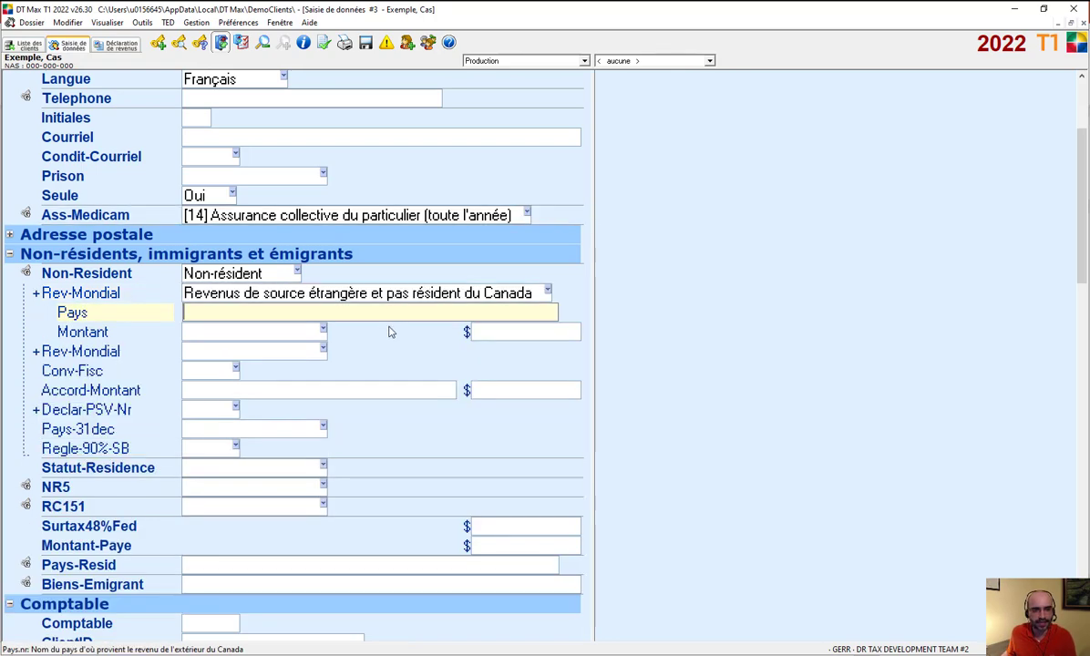
click(298, 335)
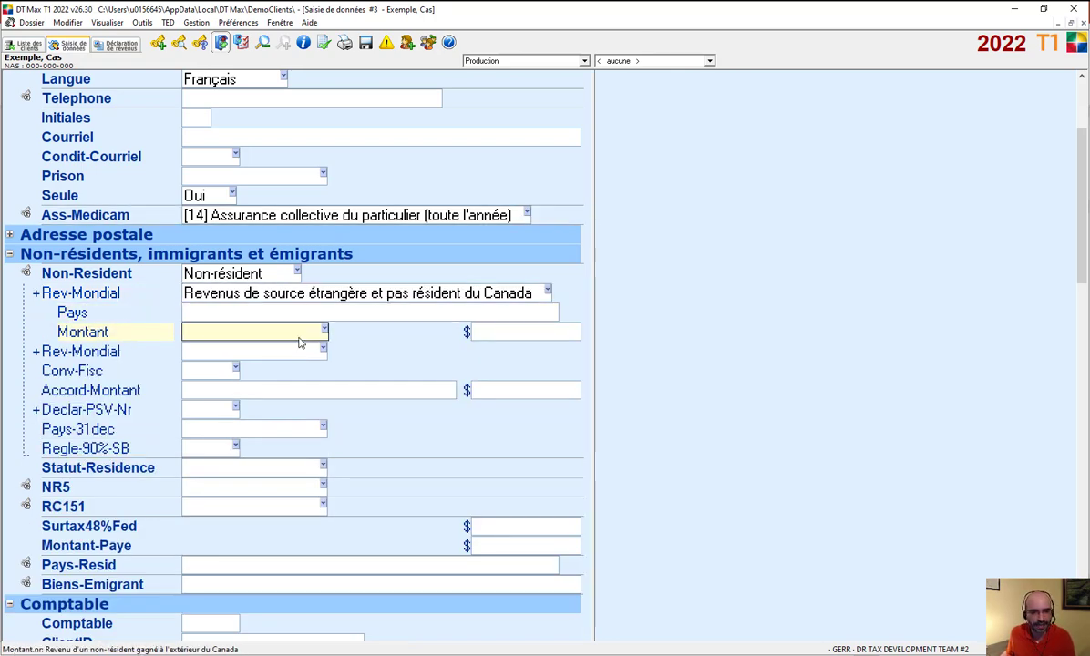
click(298, 338)
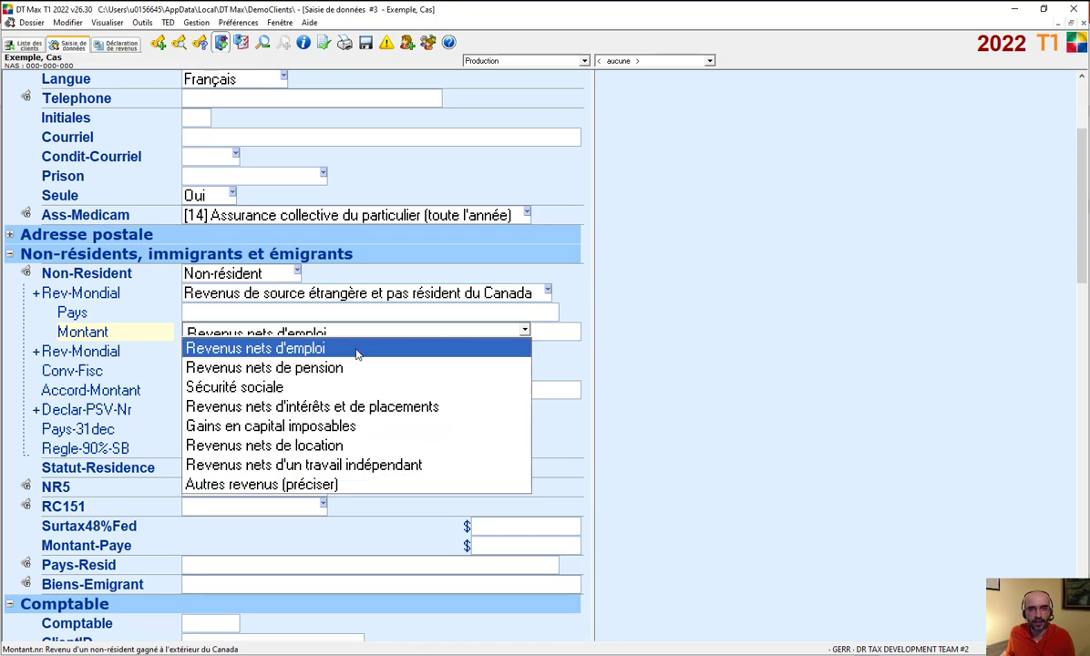
click(357, 354)
text(20000)
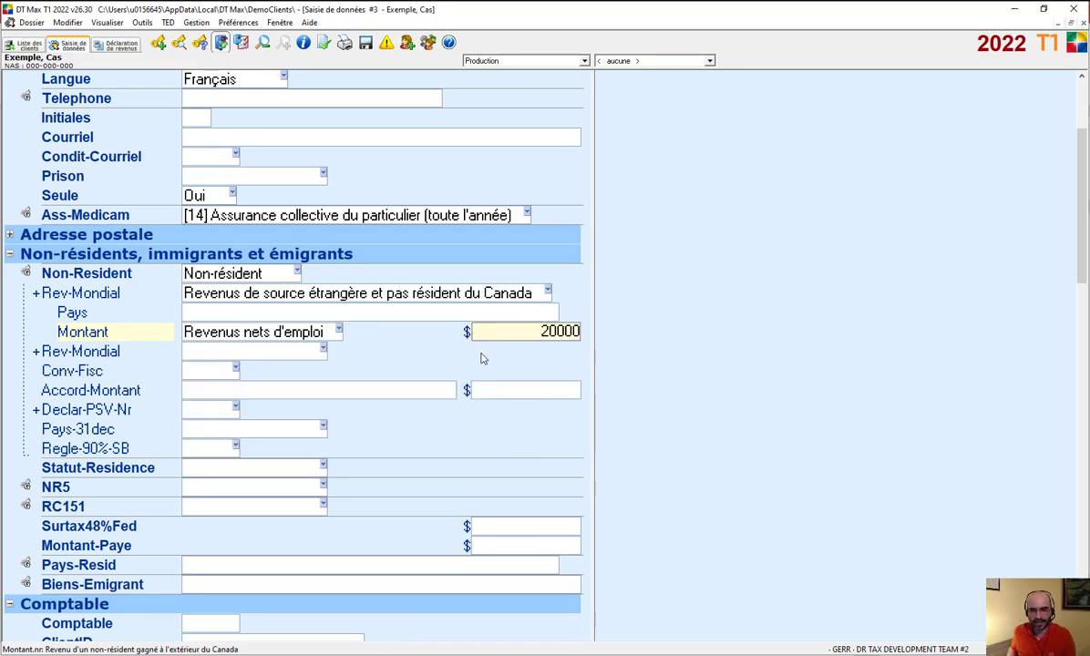
key(Return)
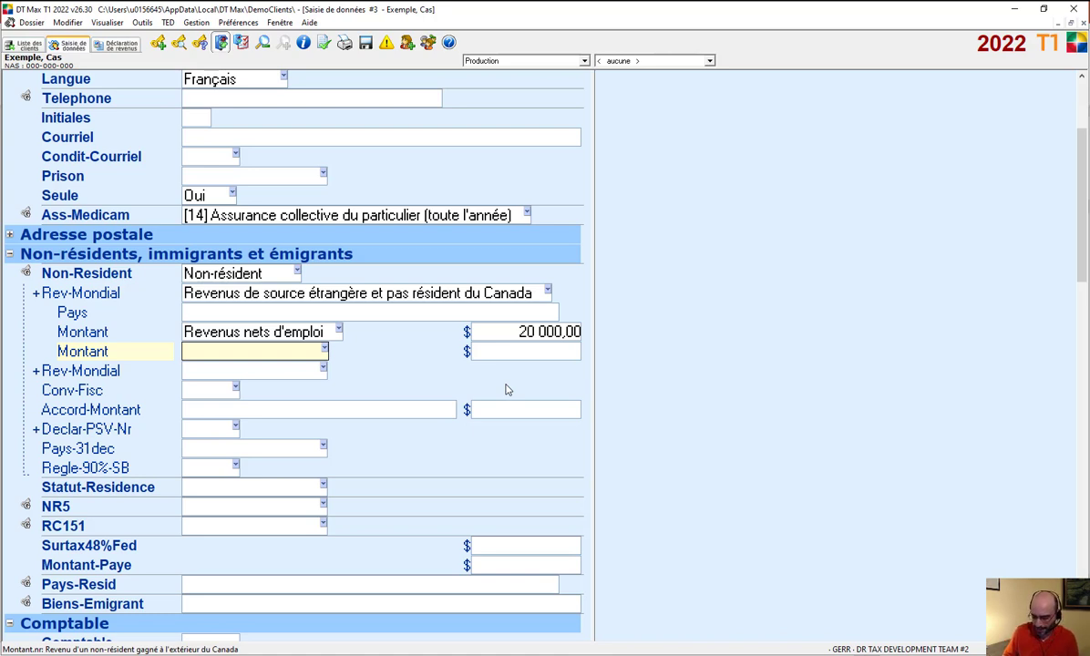
- Add the T4 keyword and enter 150 000 of employment income for both box 14 and Releve1 box A
key(ctrl+k)
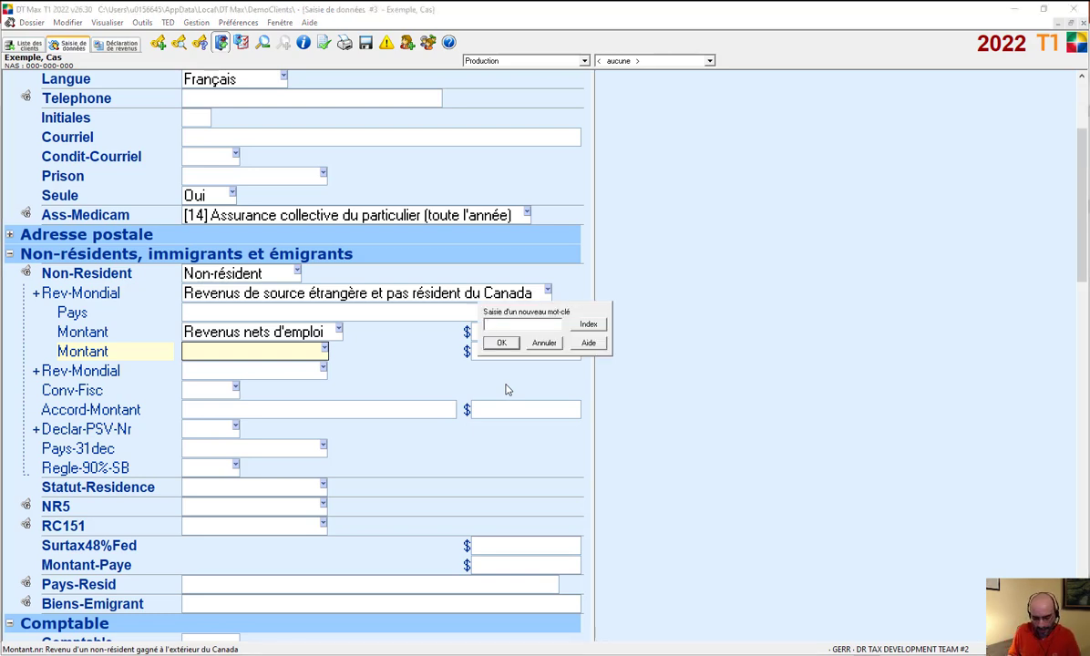
text(T4)
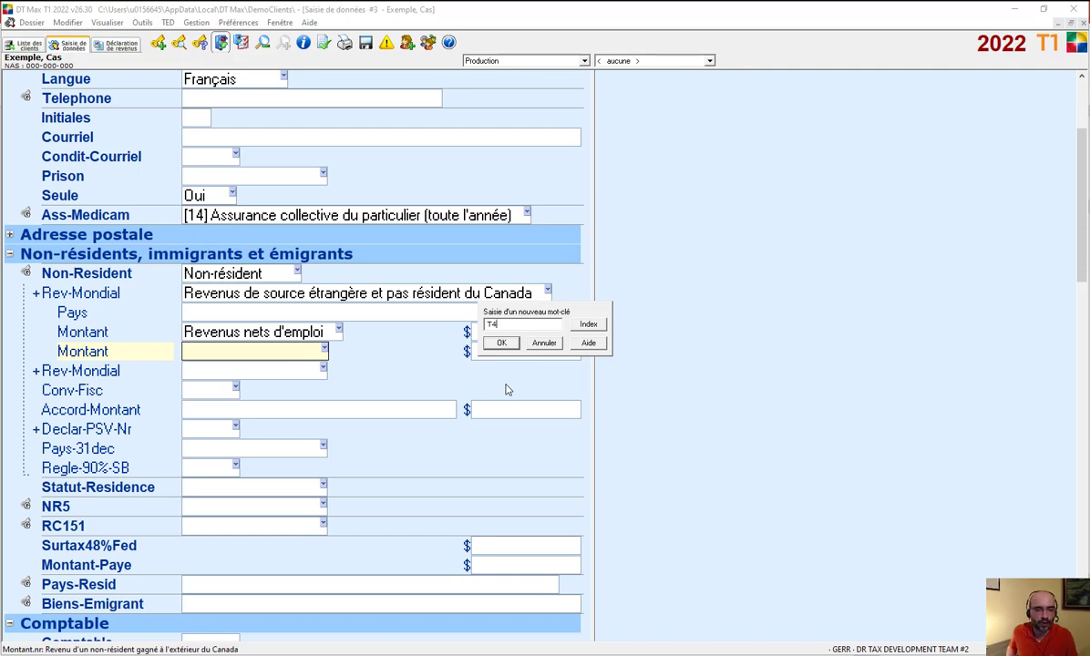
key(Return)
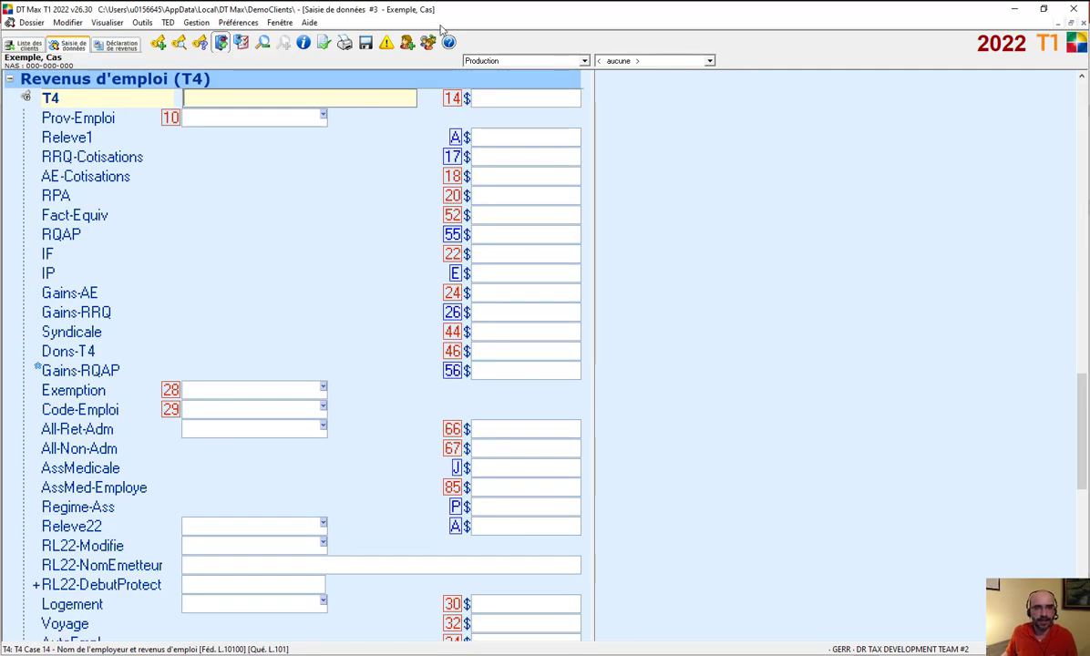
click(544, 103)
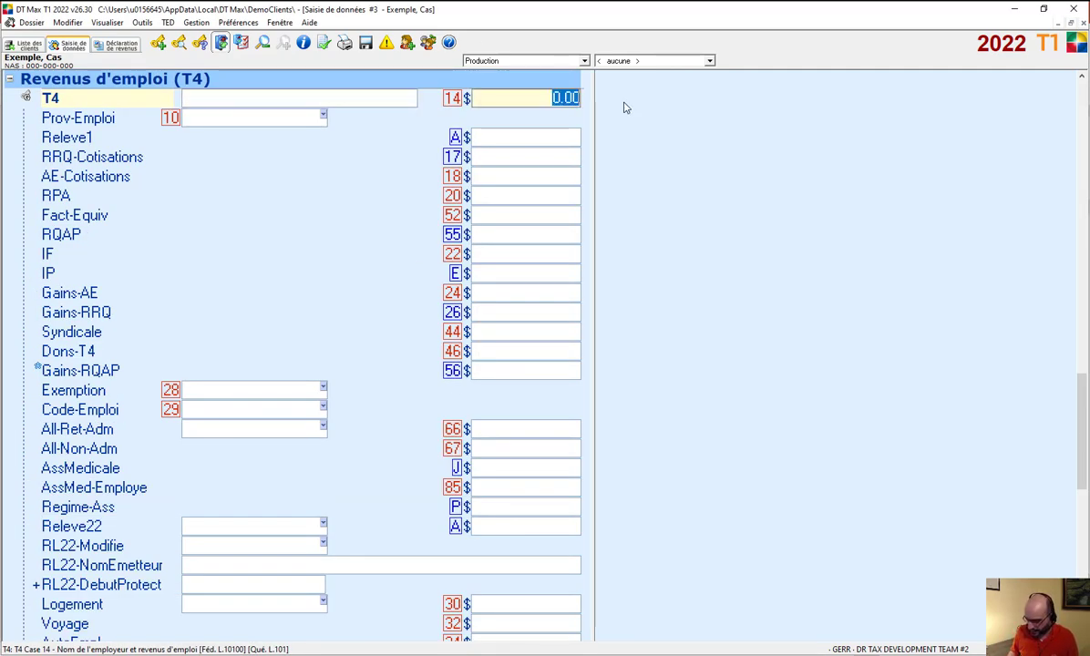
text(150 000)
key(Tab)
key(Tab)
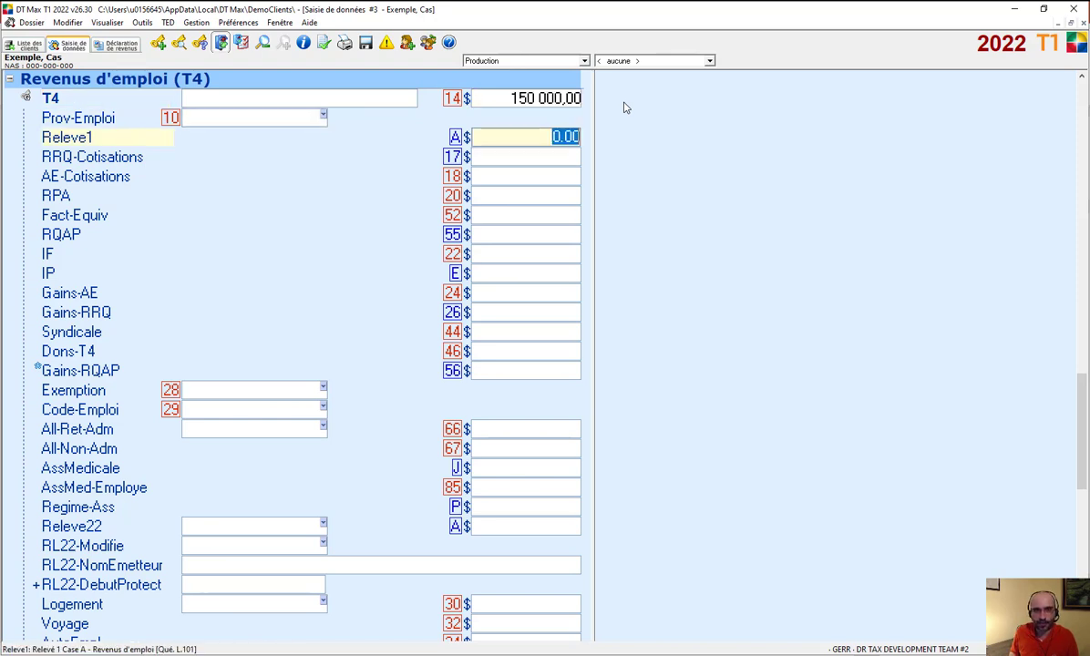
text(150000)
key(Tab)
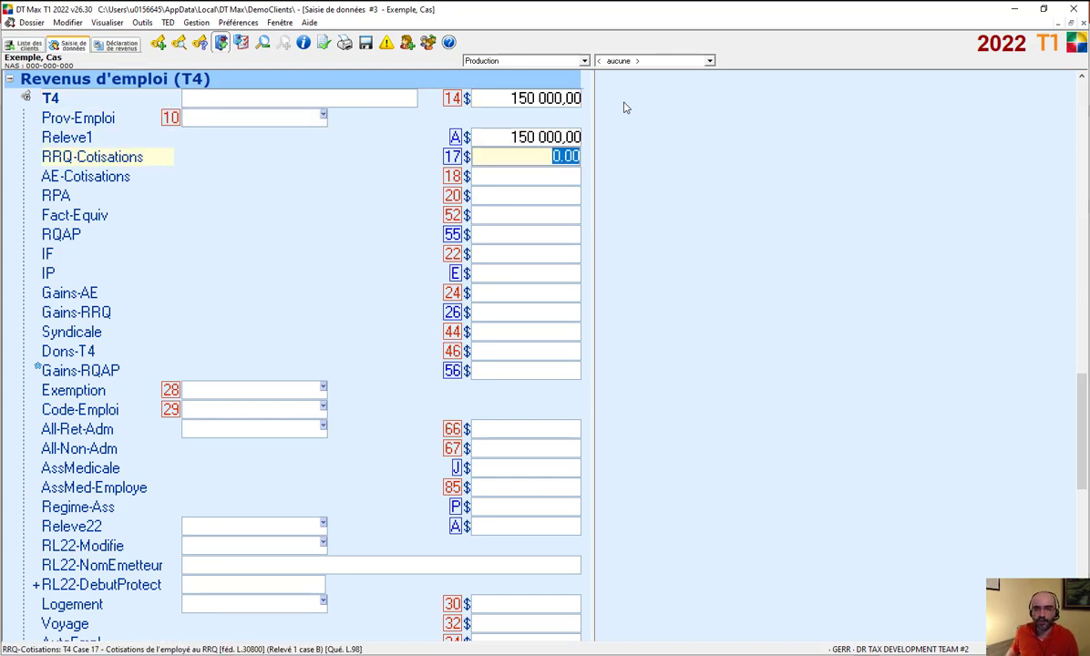
- Enter 15 000 of federal tax withheld (IF) and 18 000 of Quebec tax withheld (IP) on the T4 slip
click(550, 256)
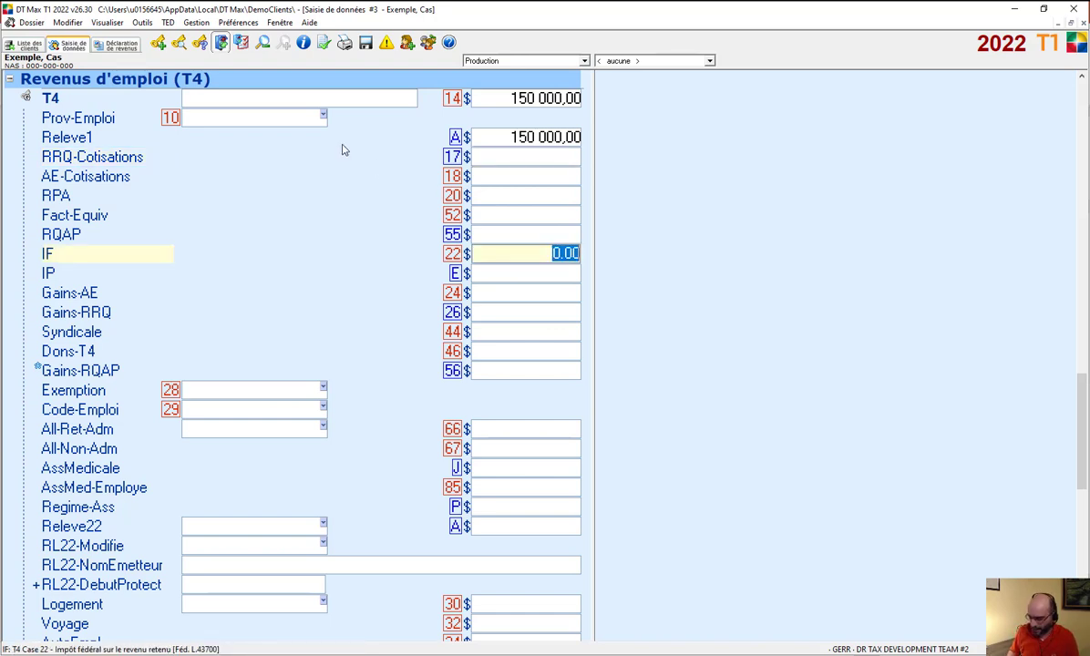
text(15 000)
key(Tab)
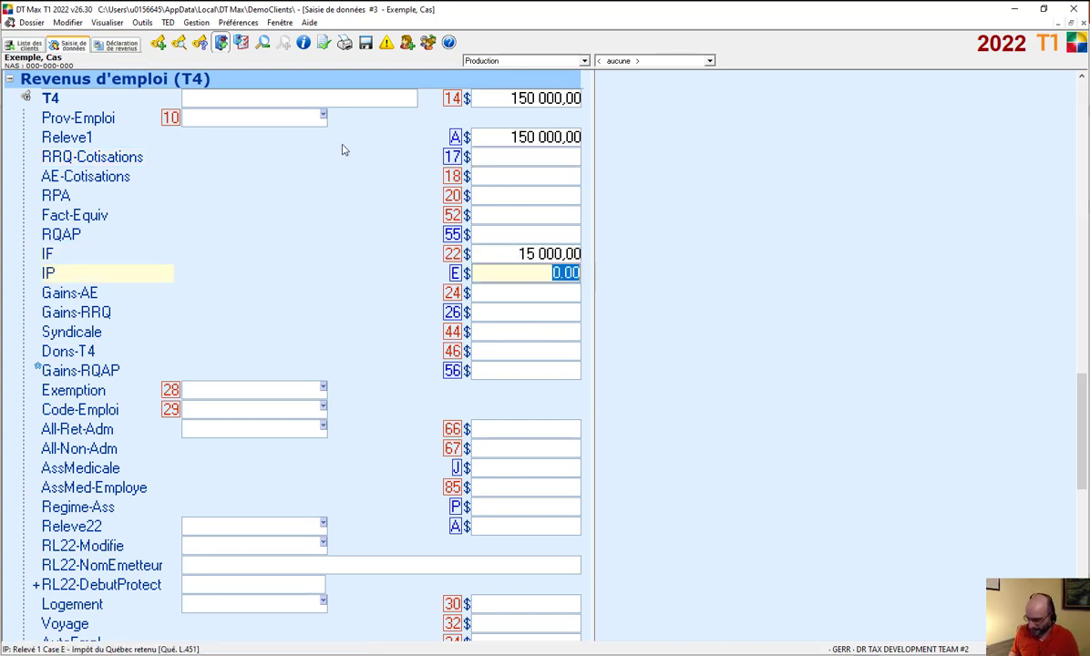
text(18000)
key(Tab)
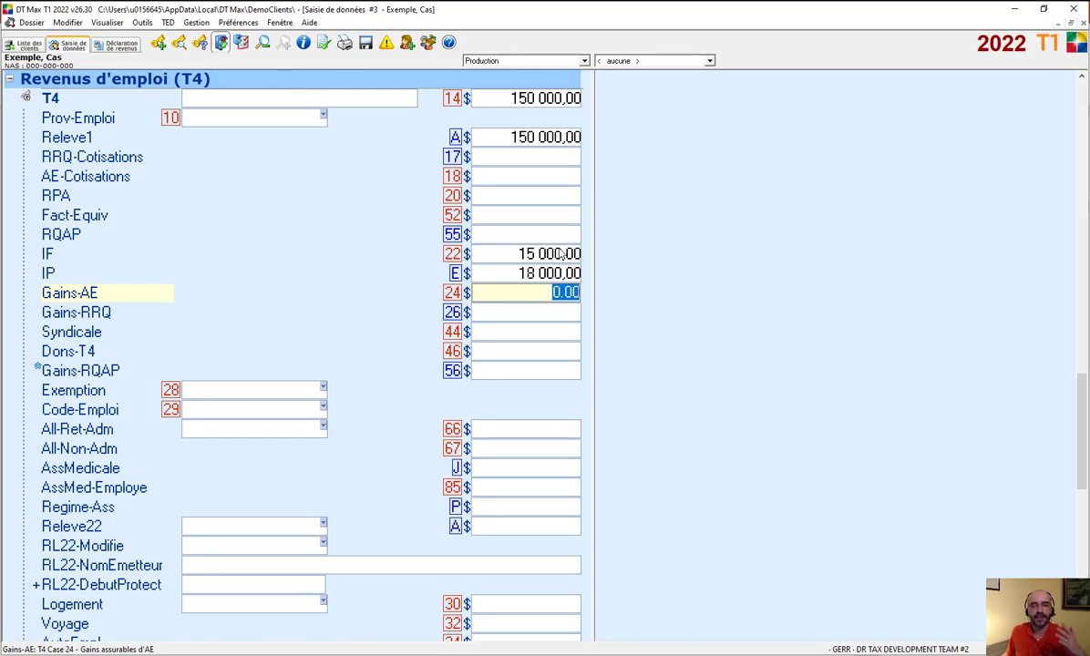
- Display the tax return and examine the non-resident's federal T1 identification, residence, foreign property and net income sections on pages 1, 2 and 4
click(110, 49)
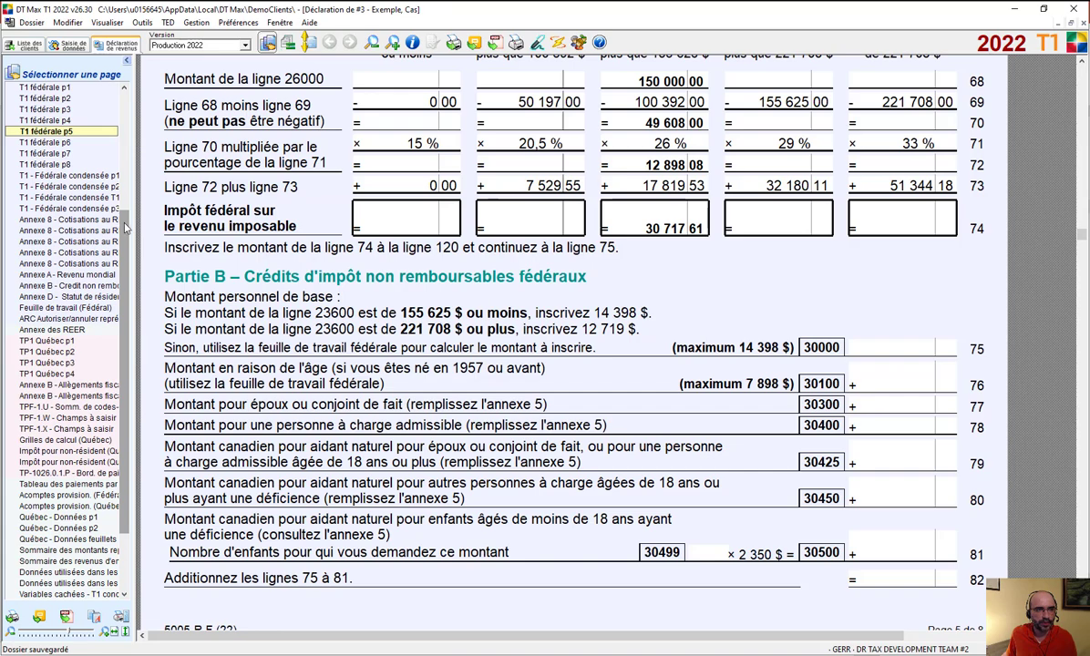
scroll(126, 230, up, 6)
click(63, 284)
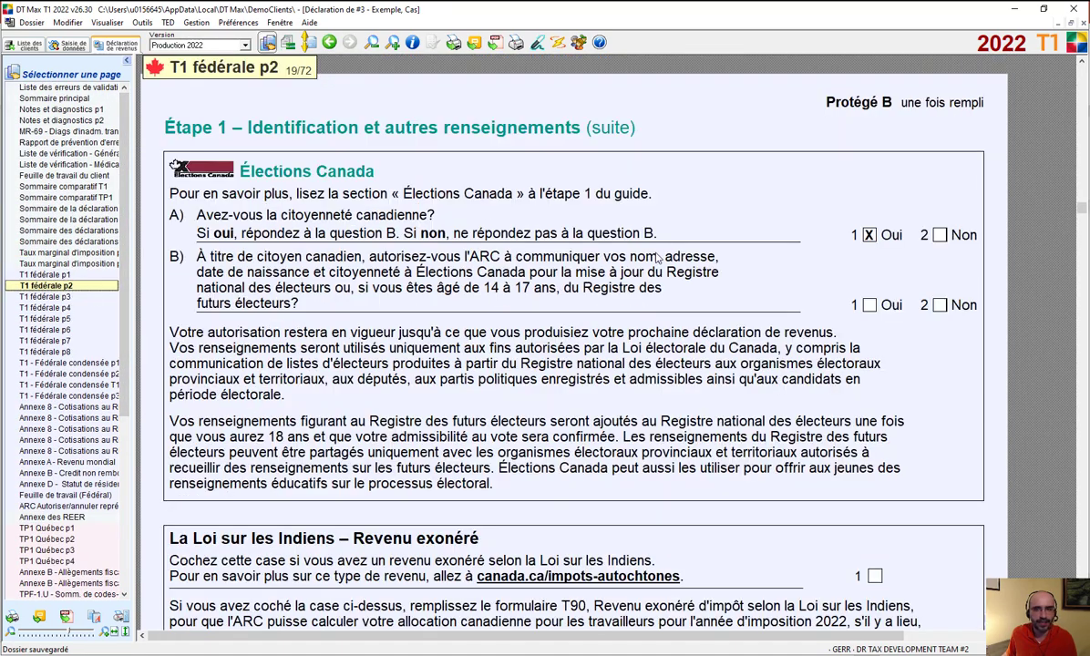
scroll(652, 246, up, 10)
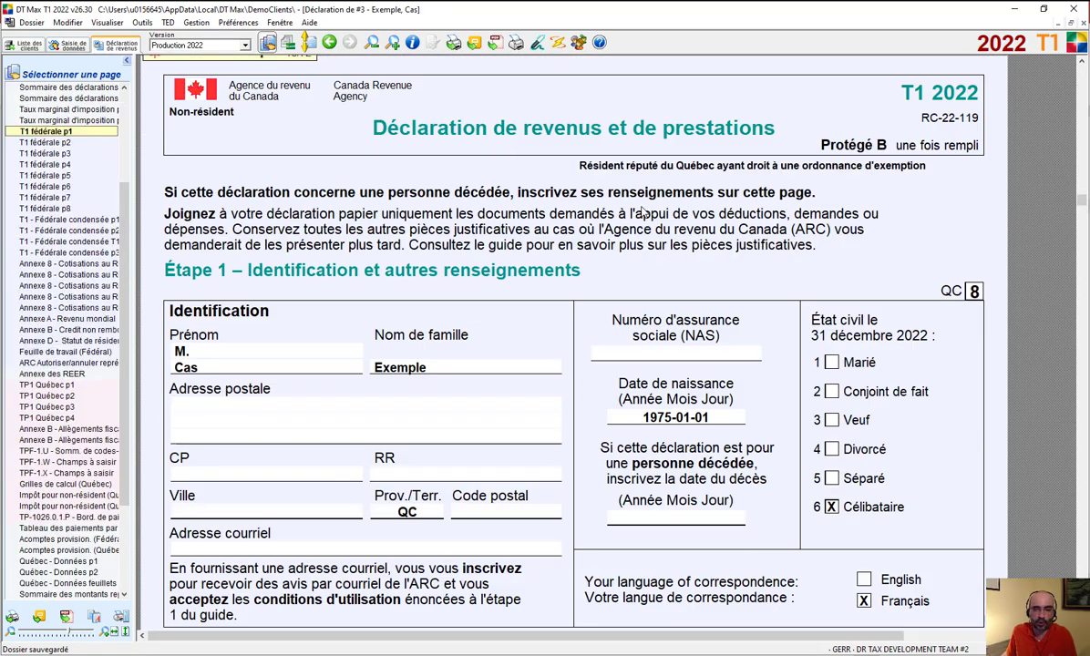
scroll(644, 213, down, 3)
scroll(638, 219, down, 6)
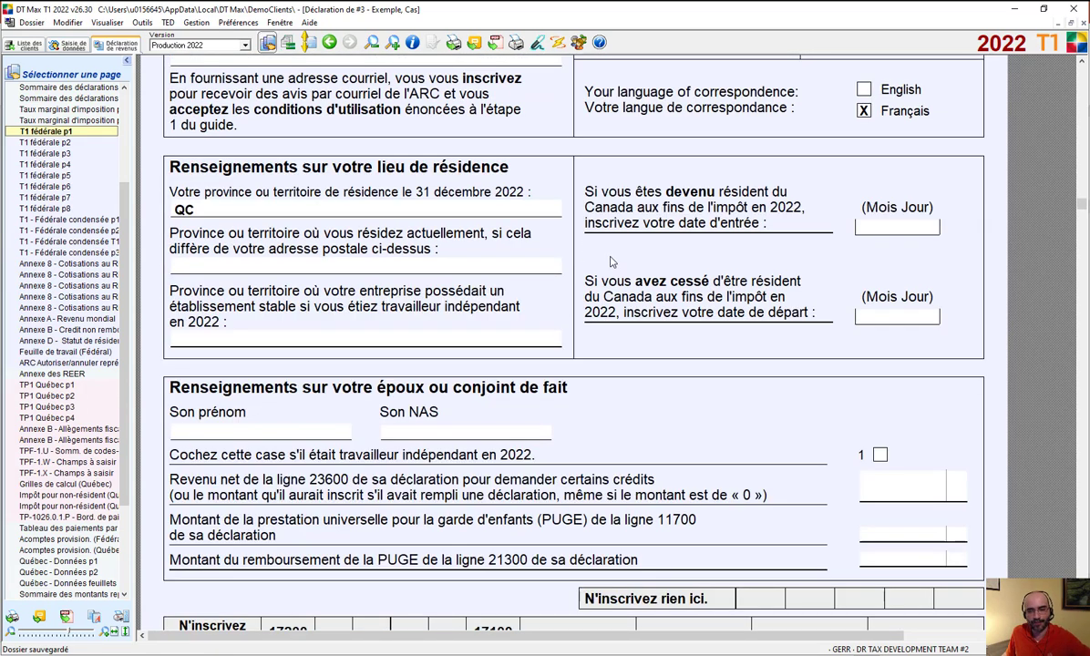
scroll(610, 260, down, 14)
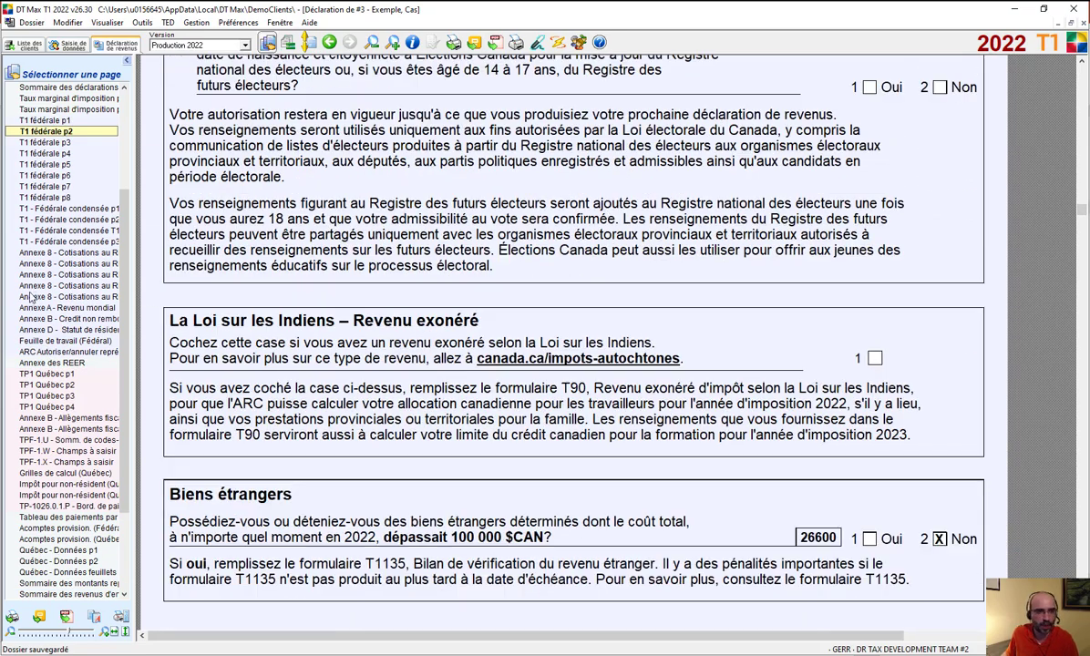
click(69, 154)
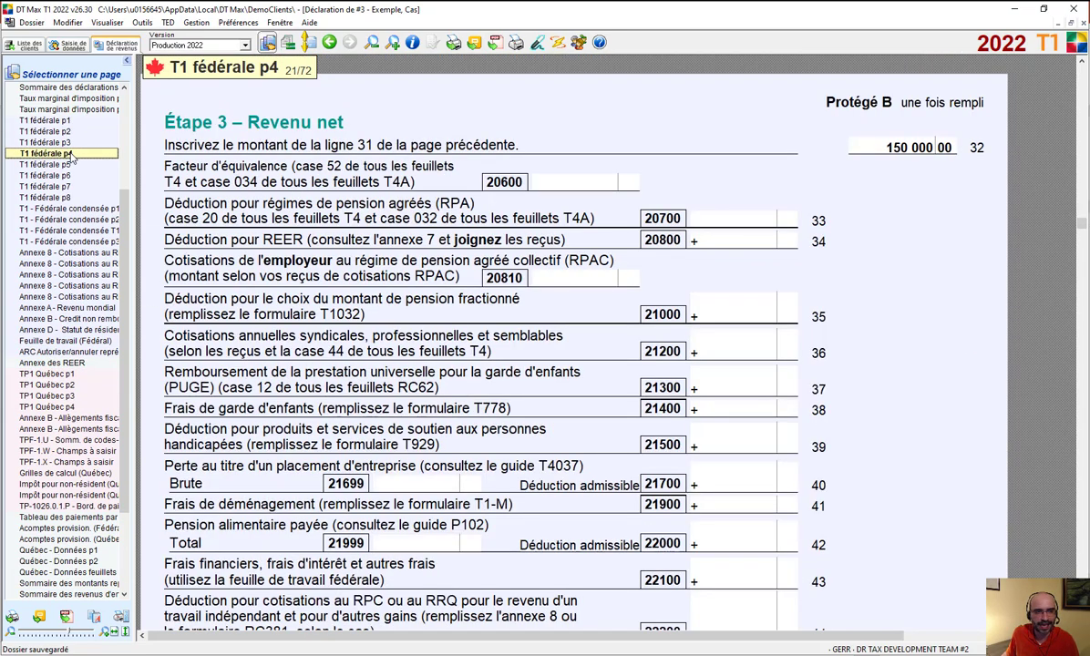
- Display TP1 Québec p1 and examine the Quebec return through to the Revenu total section on page 2
click(73, 361)
click(78, 374)
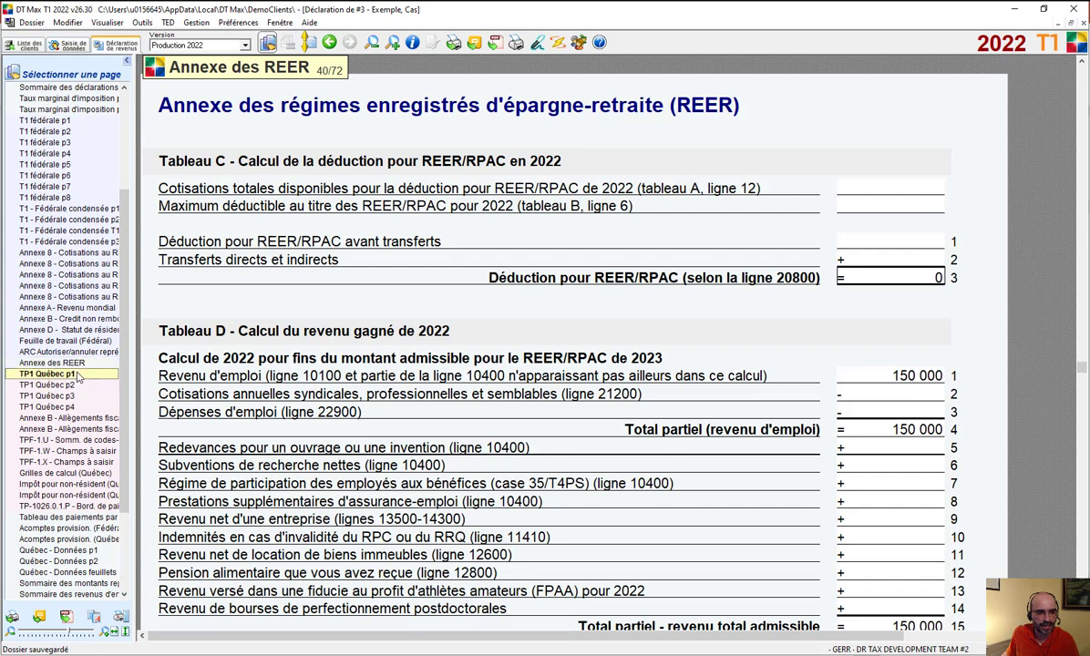
scroll(625, 241, down, 12)
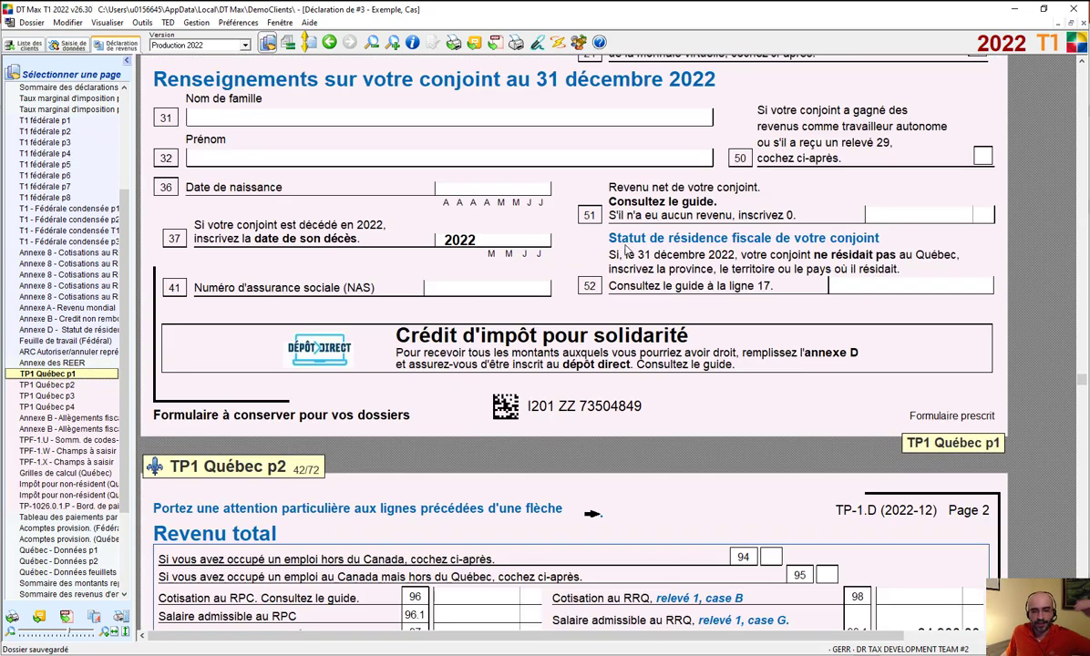
- Display Annexe A and Annexe B and examine the Canadian and foreign income sections and the net world income percentage for non-refundable credits
scroll(631, 276, down, 10)
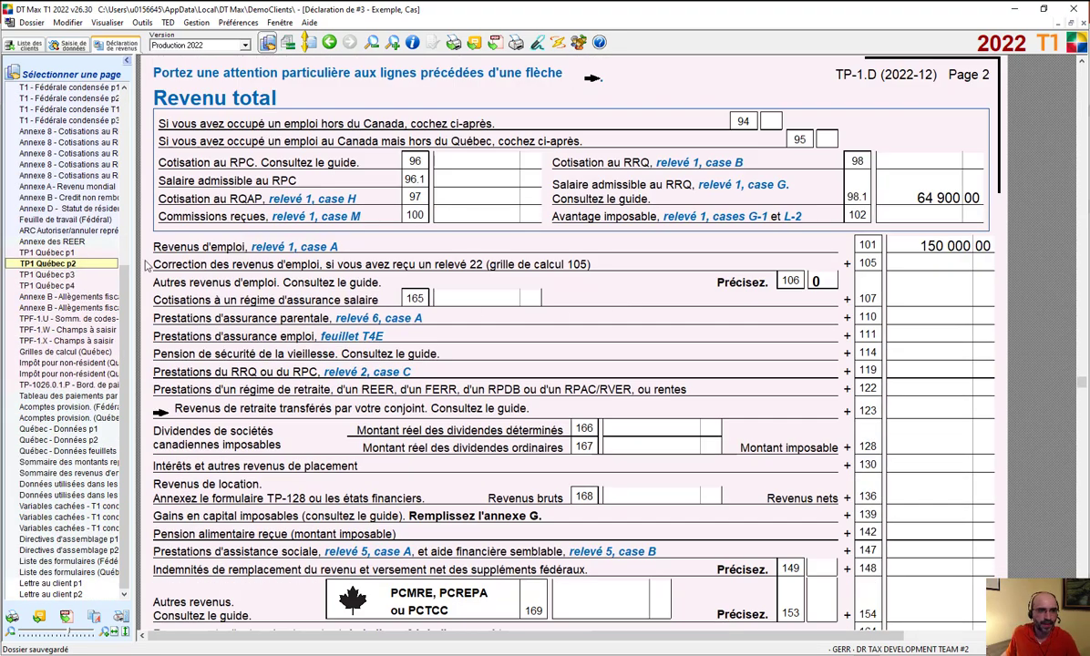
scroll(115, 182, up, 5)
scroll(116, 182, up, 4)
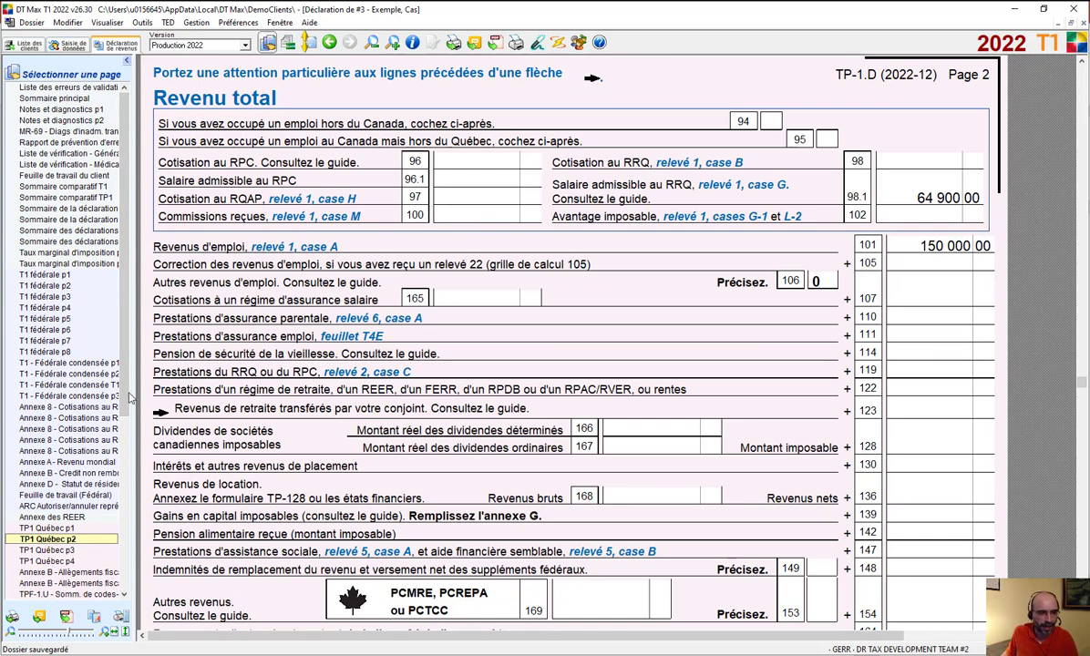
click(70, 463)
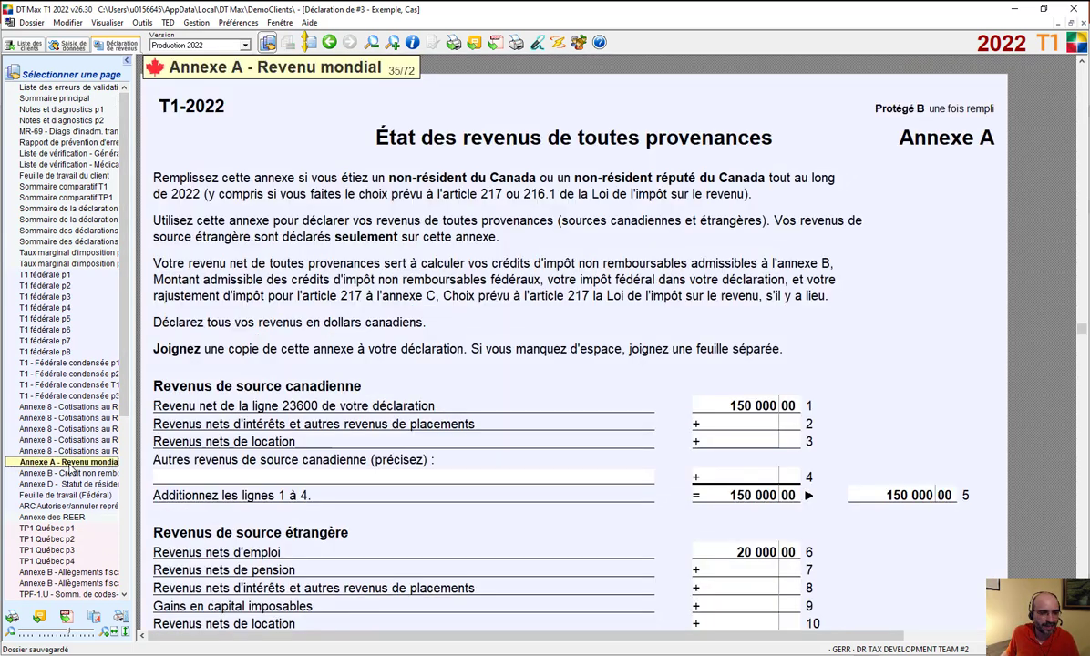
scroll(675, 182, down, 2)
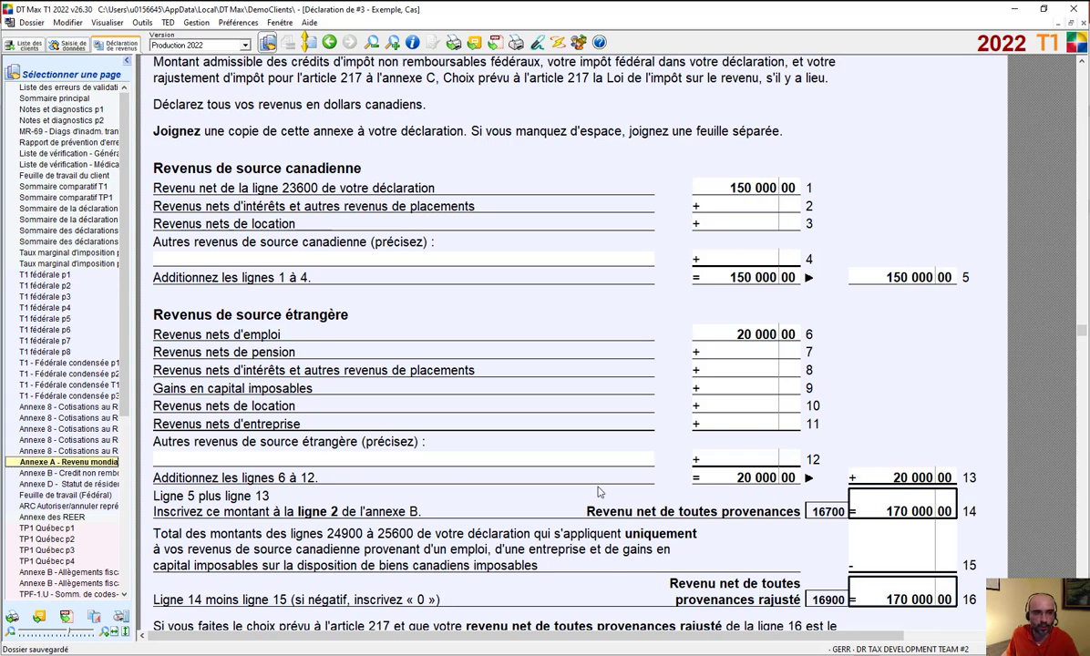
click(91, 474)
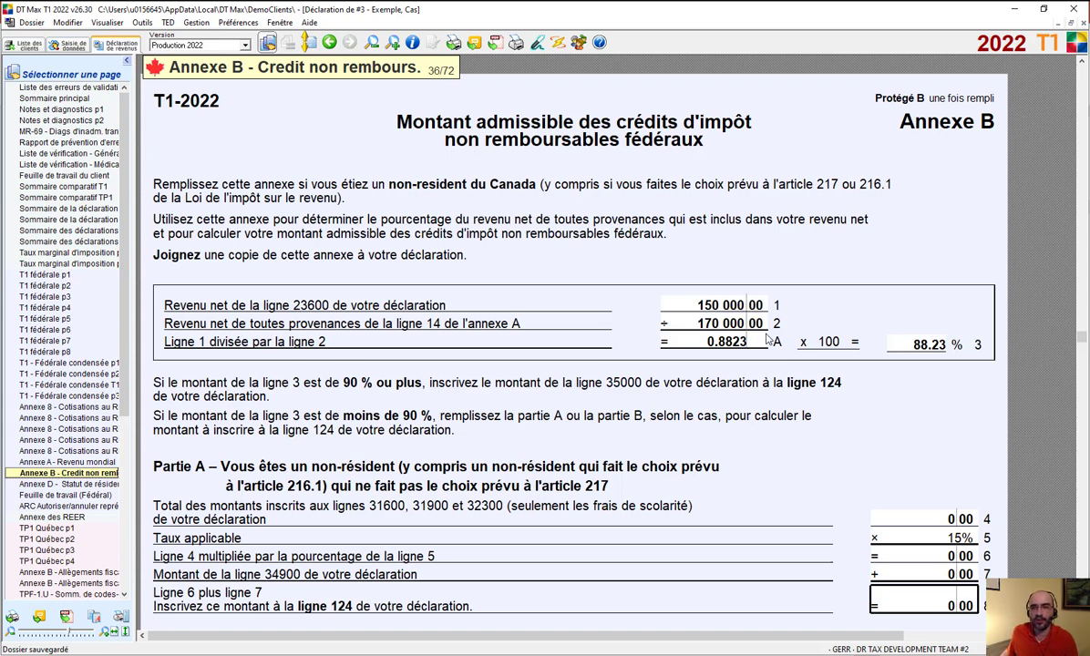
- Check the basic personal amount at line 30000 on T1 fédérale p5 and at line 350 on TP1 Québec p3
click(79, 319)
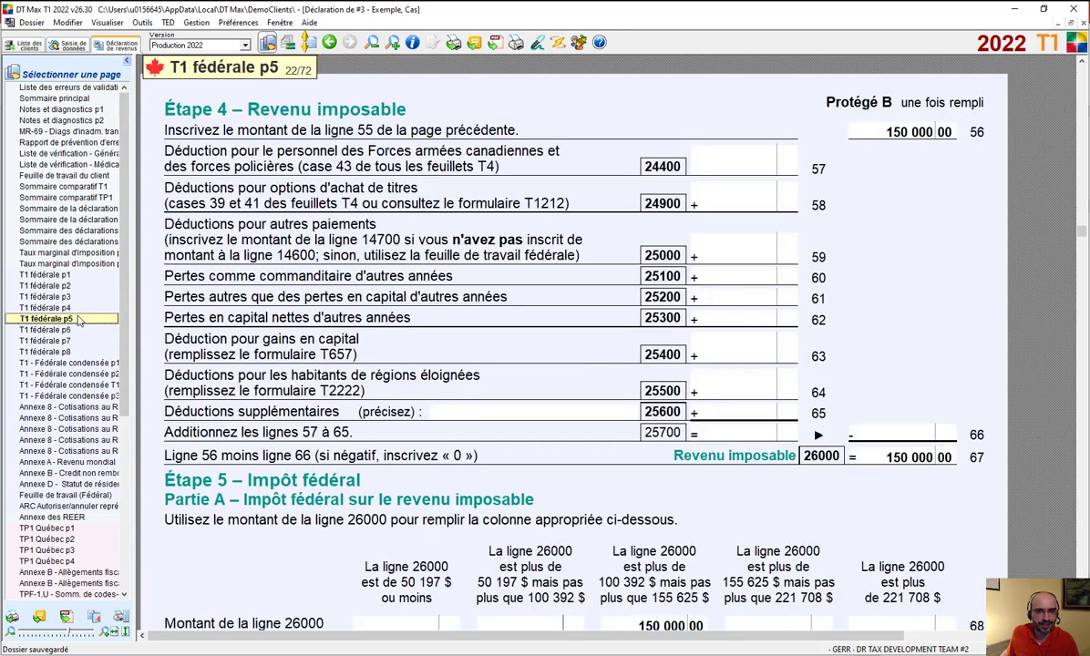
scroll(547, 218, down, 5)
scroll(564, 222, down, 3)
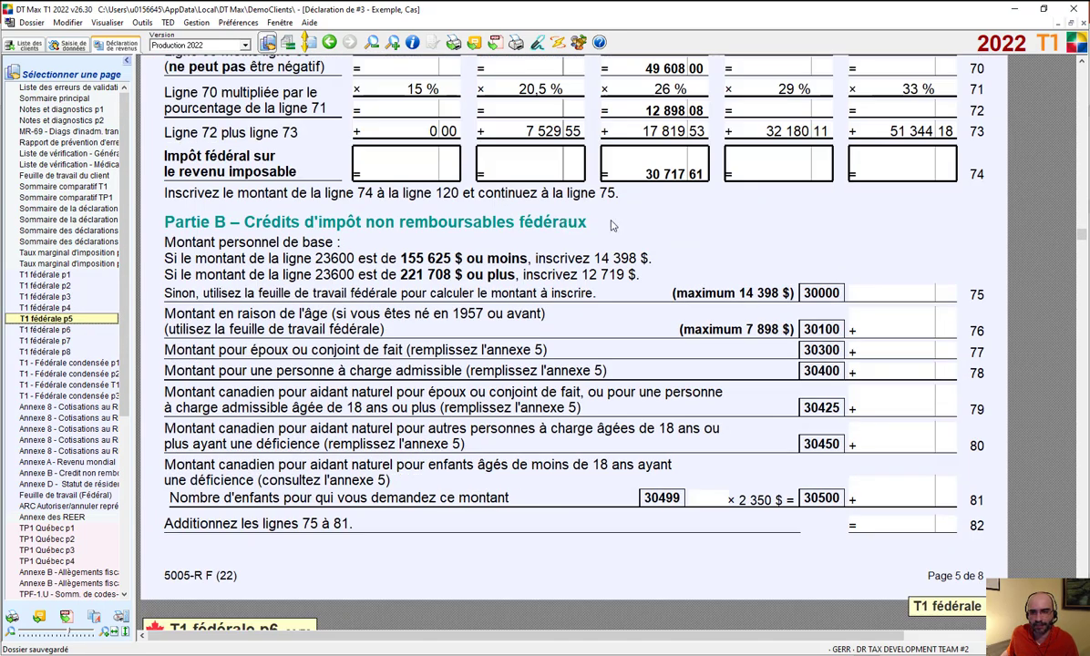
click(889, 310)
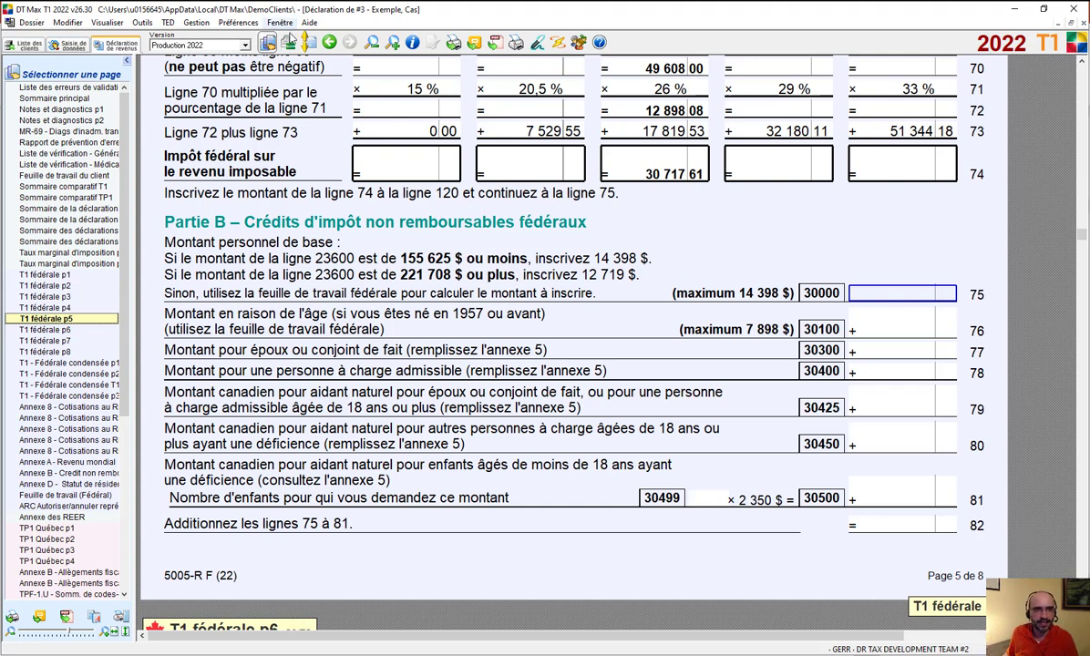
click(268, 42)
click(966, 401)
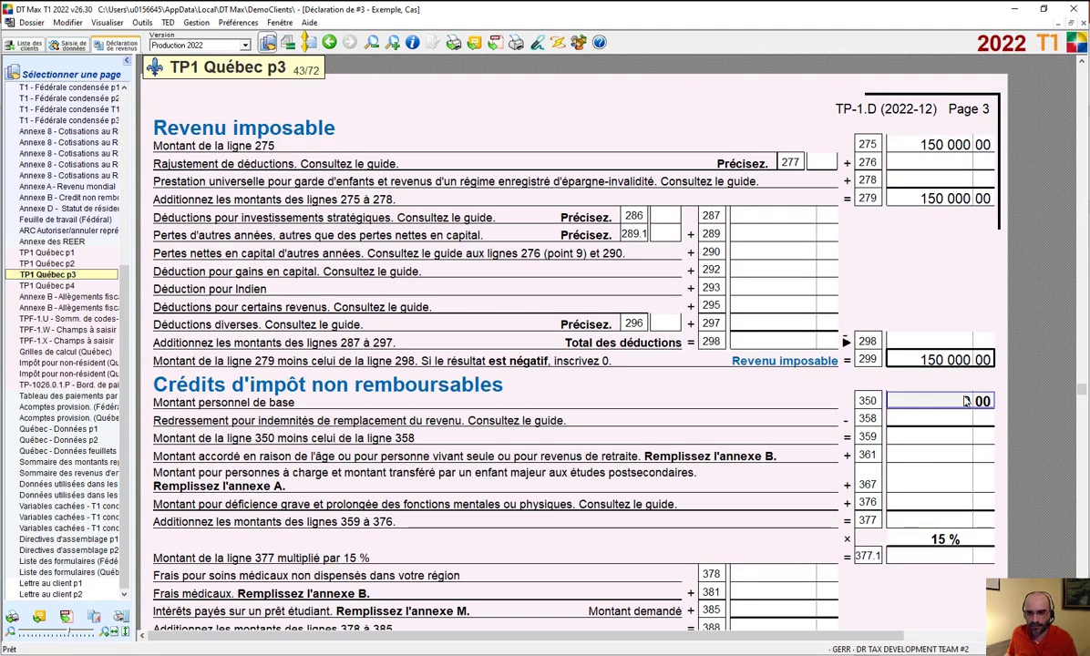